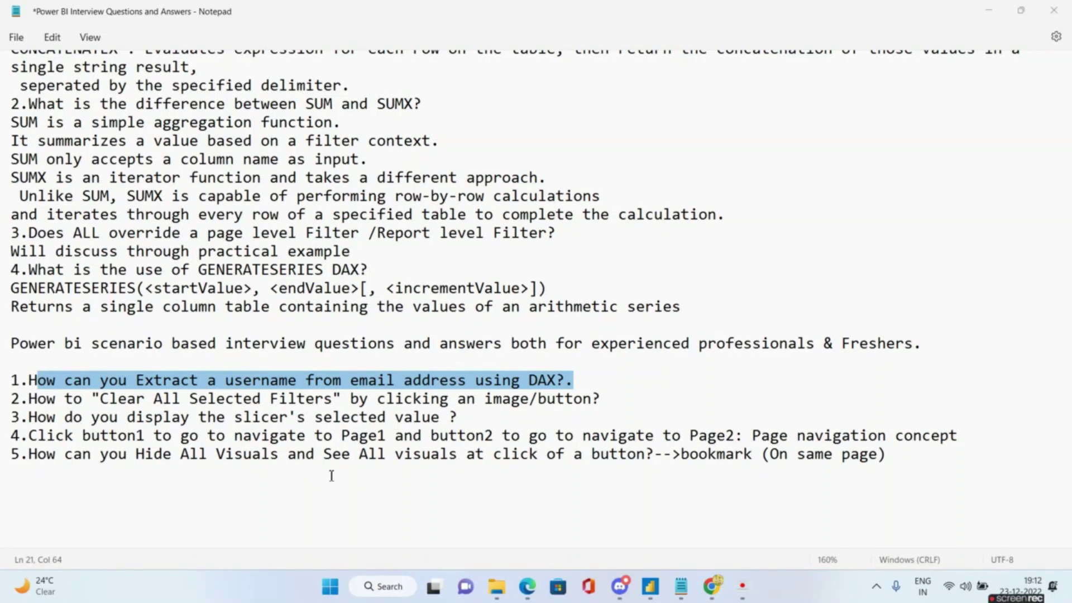
drag(99, 345, 445, 344)
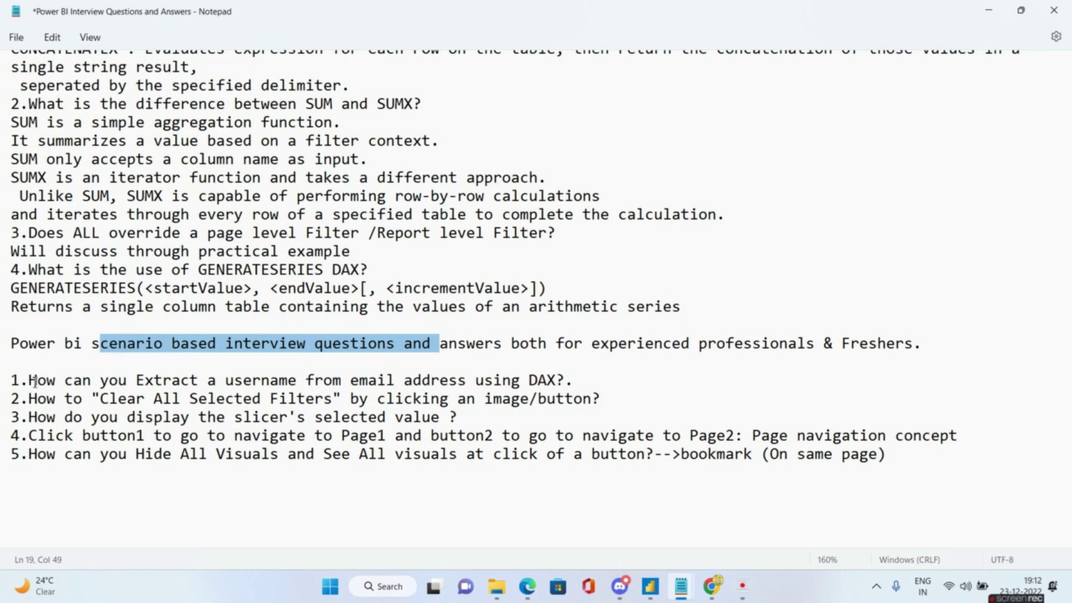
drag(34, 383, 563, 385)
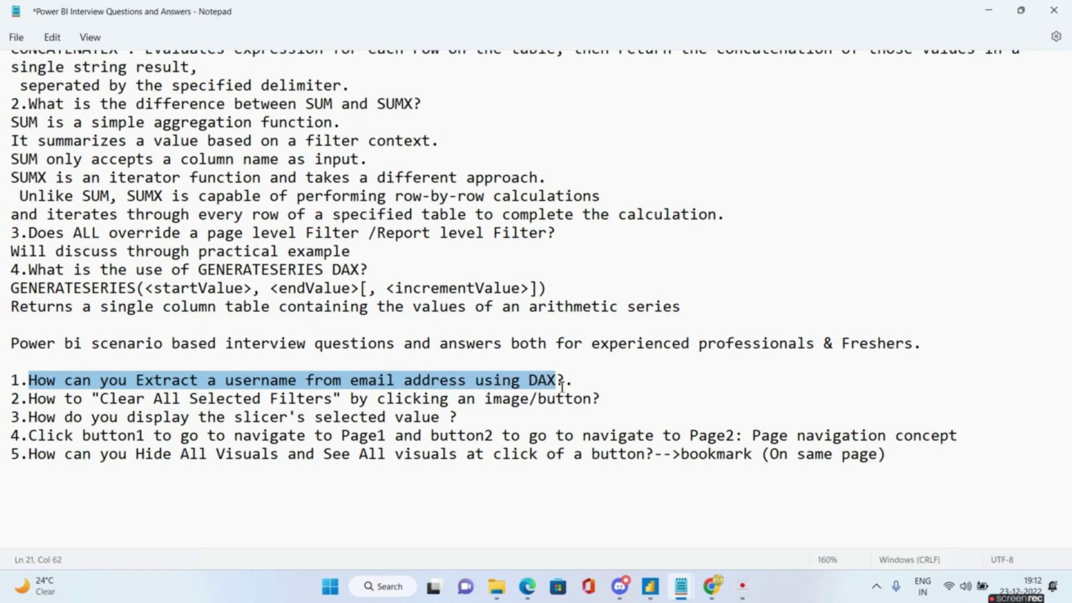
click(406, 385)
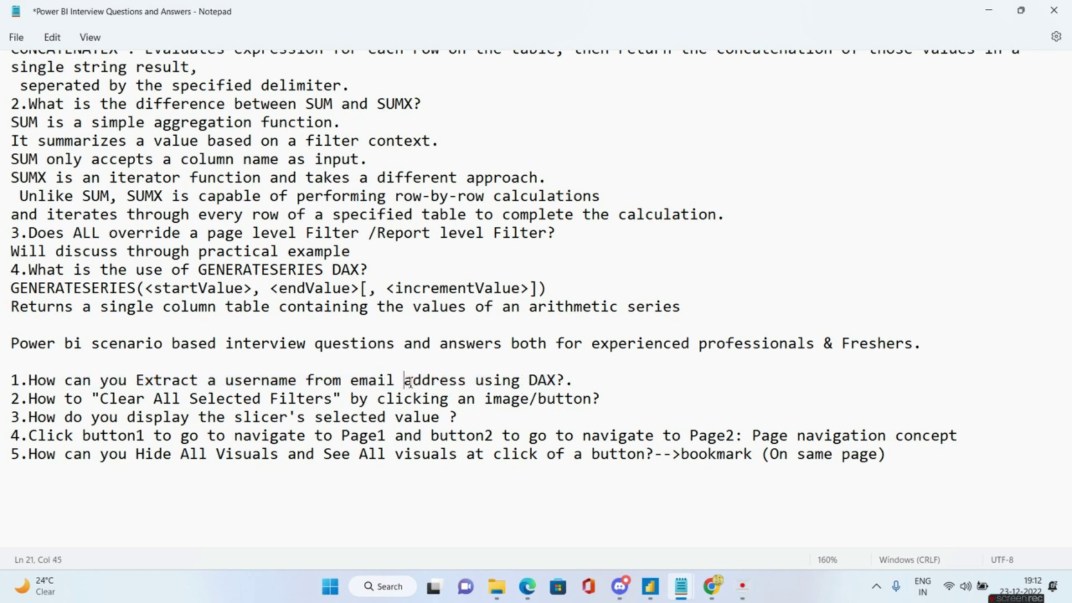
drag(409, 383, 557, 384)
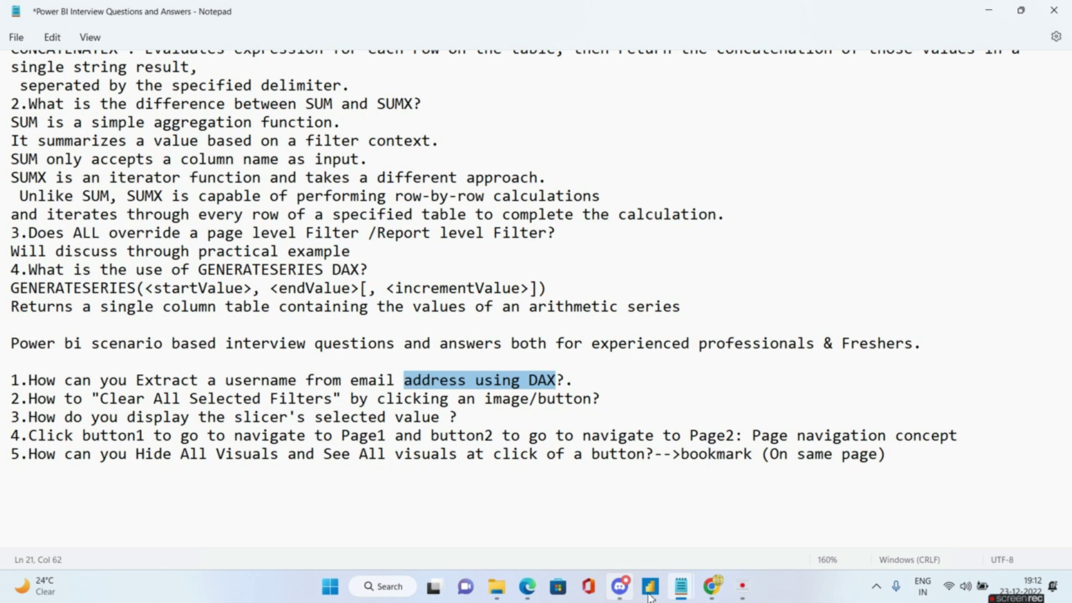
- Switch to the Calculate2 report in Power BI Desktop and show the DimCustomer table data with its EmailAddress column
mouse_move(653, 597)
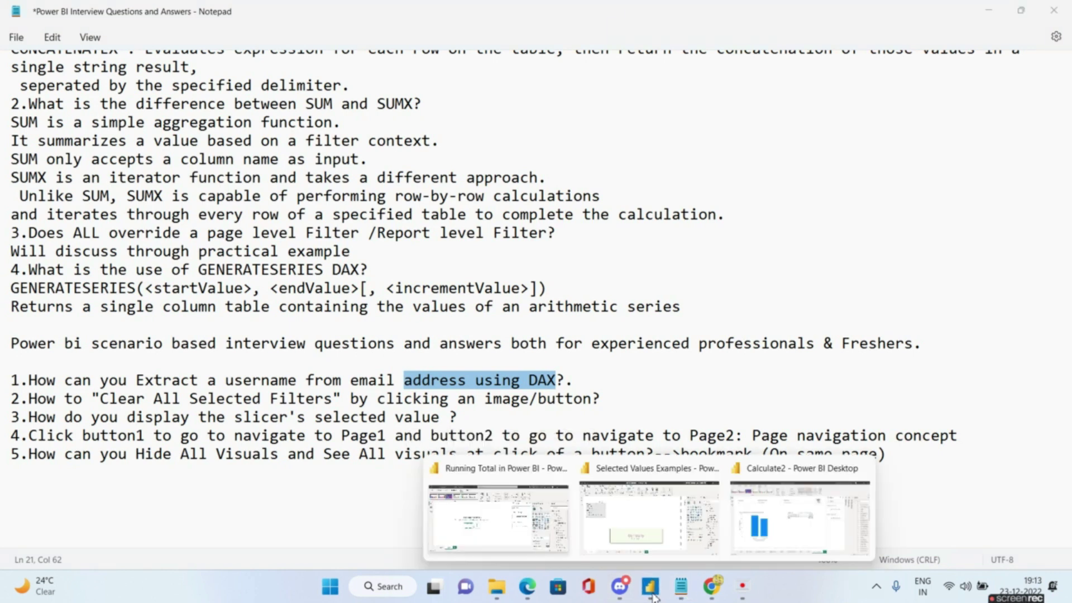
click(816, 515)
click(15, 153)
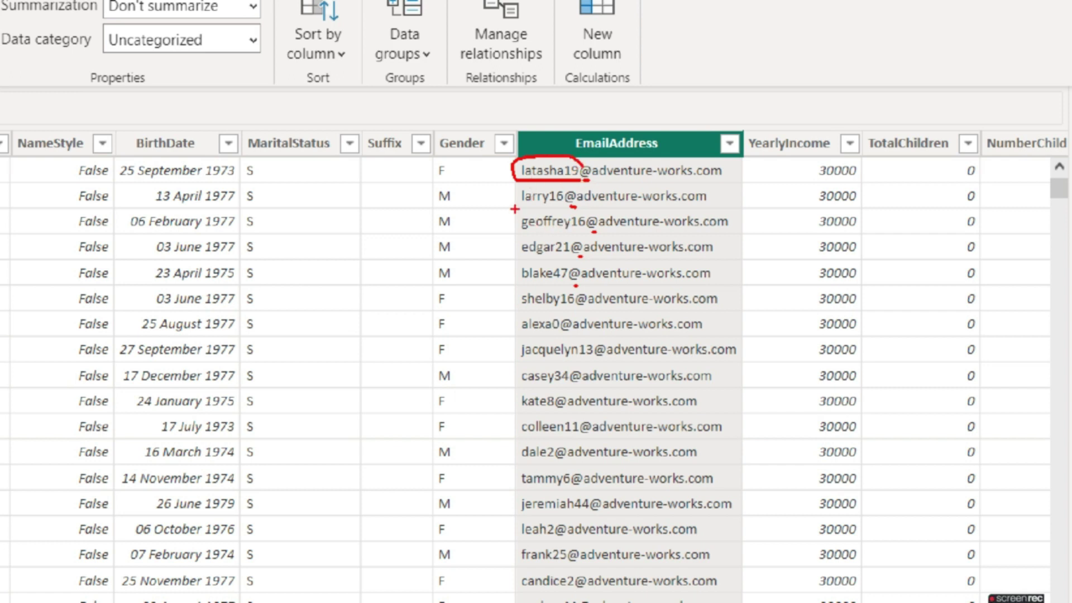
mouse_move(520, 209)
mouse_down()
mouse_move(565, 211)
mouse_move(556, 234)
mouse_move(582, 234)
mouse_up()
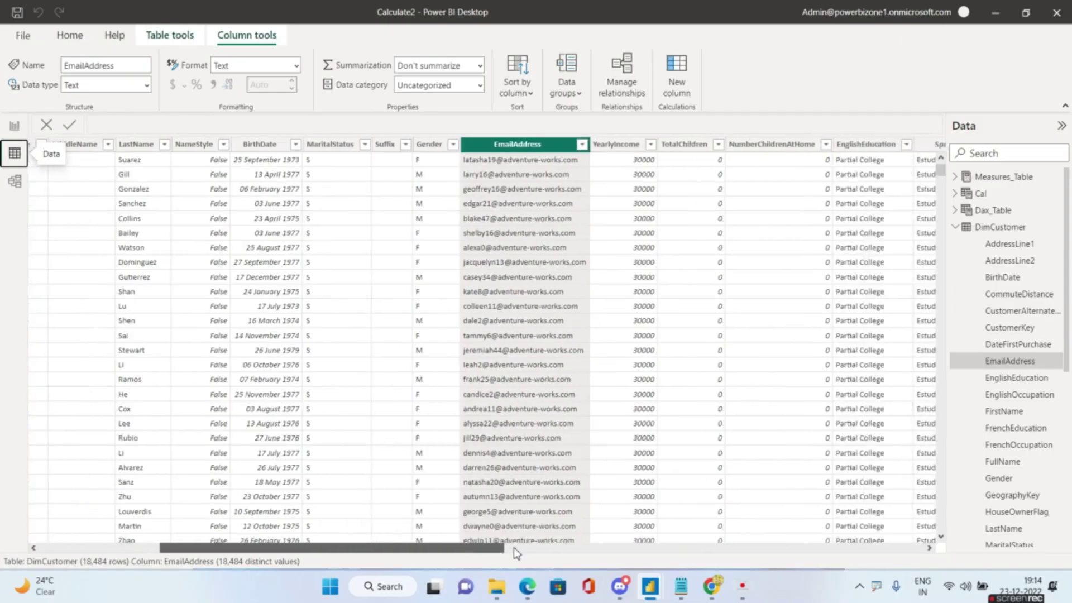
- Add a calculated column to DimCustomer, name it UserName, and start its expression on a new line of the enlarged formula
drag(514, 547, 941, 553)
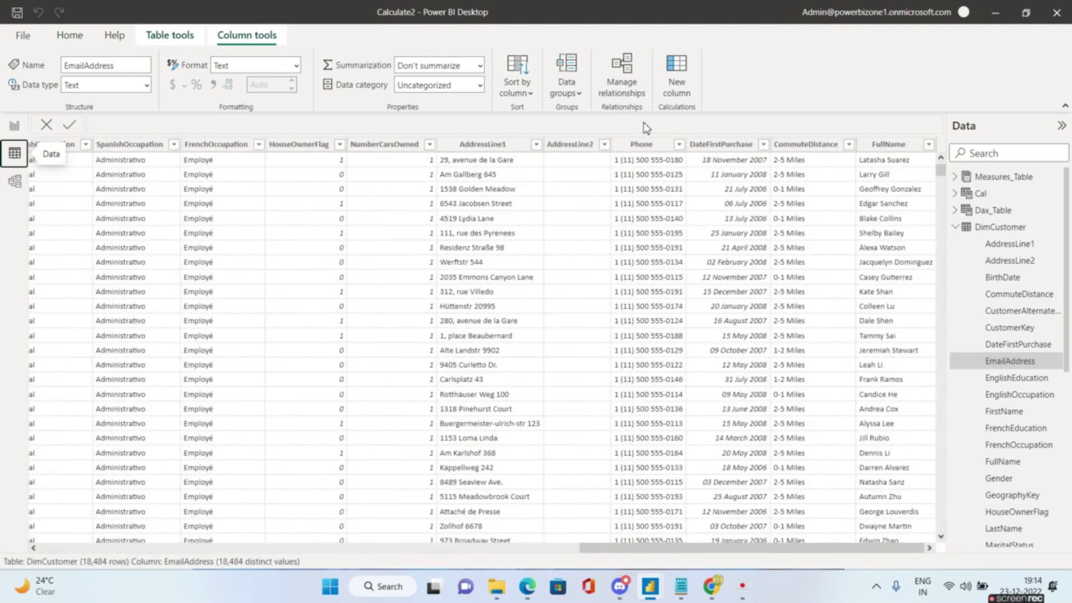
click(683, 97)
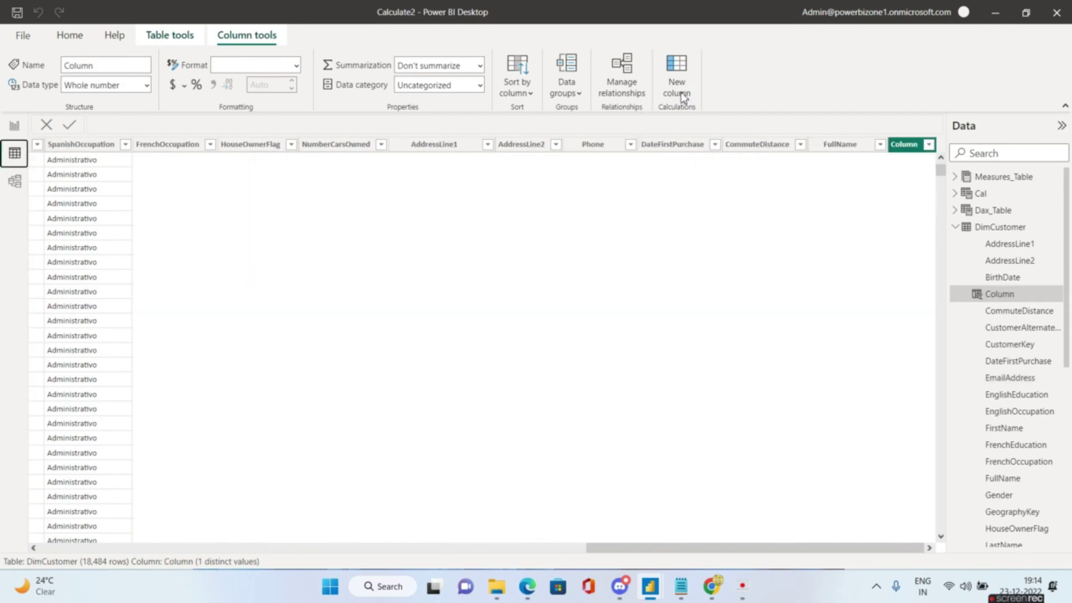
text(UserName)
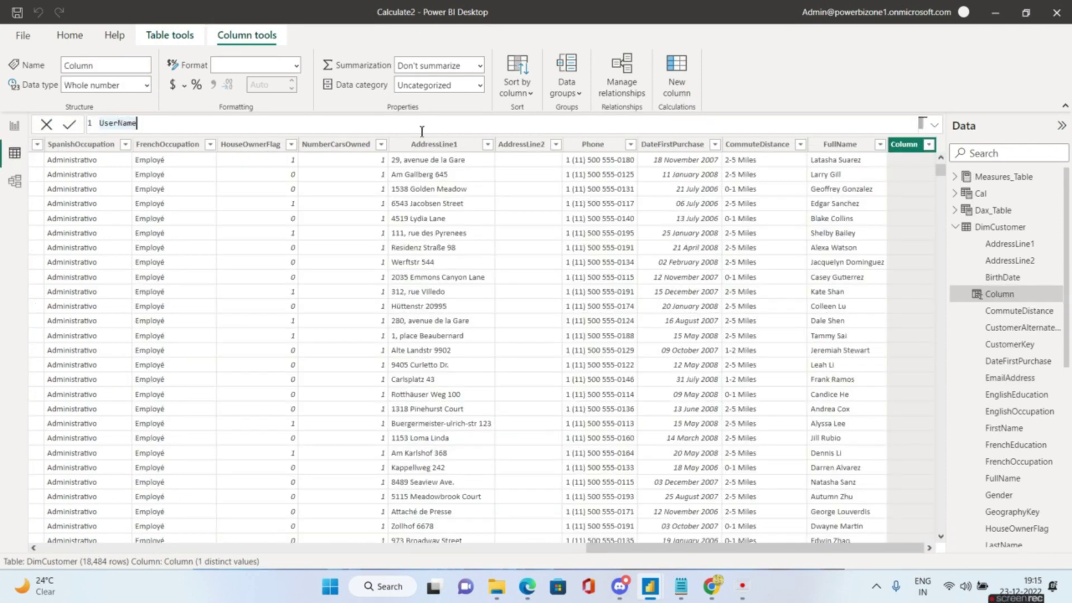
text(=)
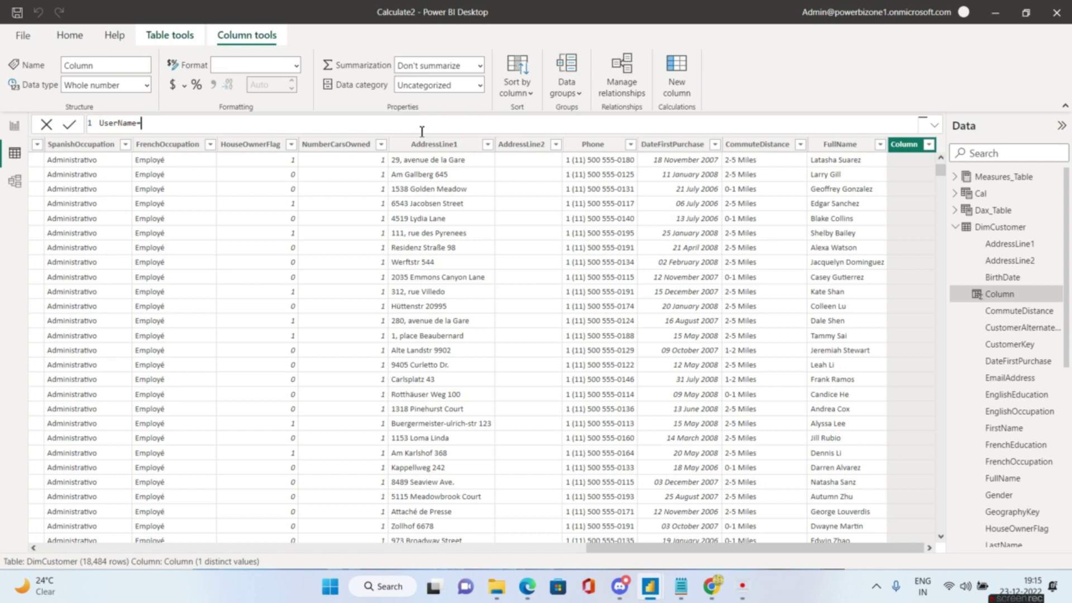
key(shift+Return)
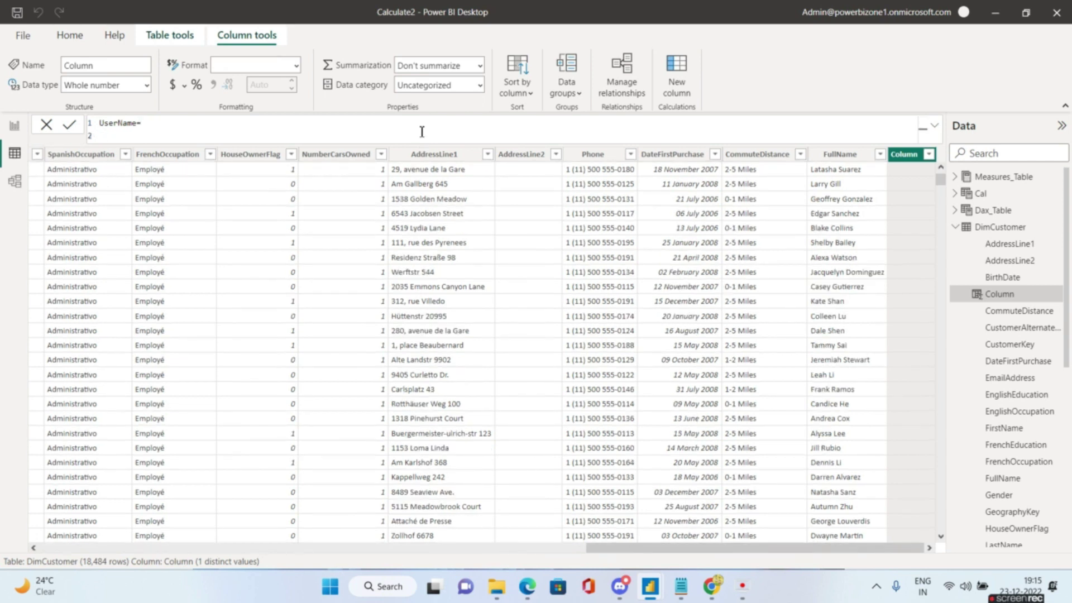
ctrl+scroll(422, 132, up, 4)
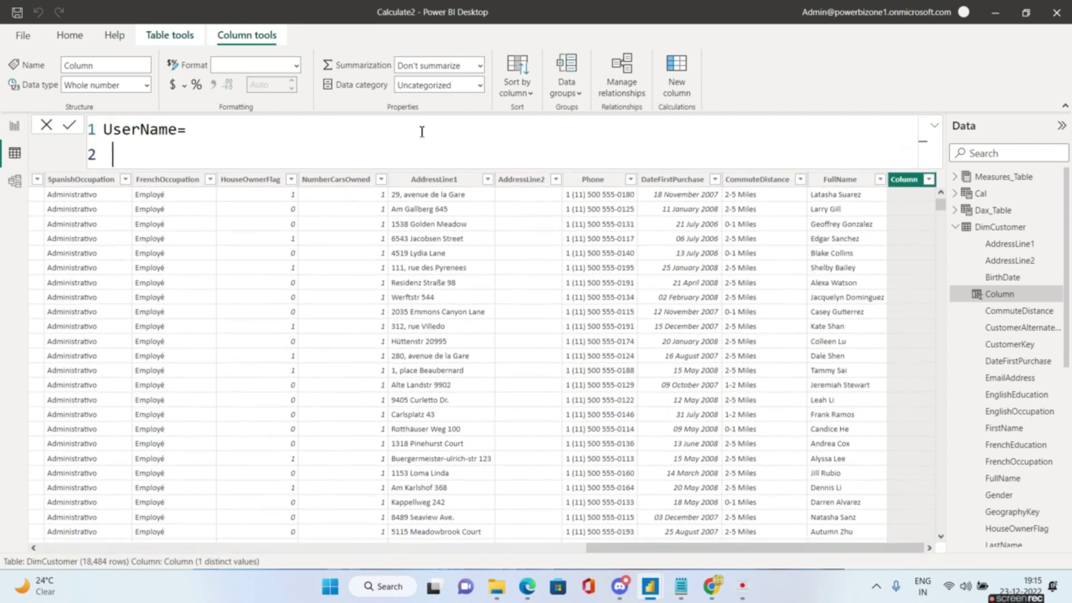
ctrl+scroll(422, 132, up, 1)
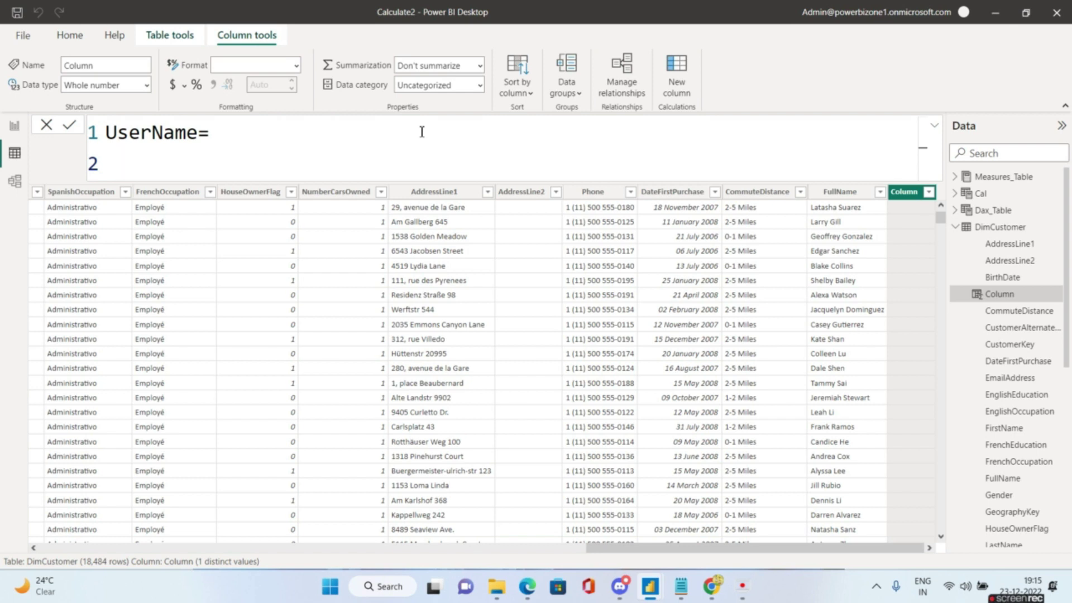
- Begin the UserName expression with the FIND function, using "@" as the text to find
text(find)
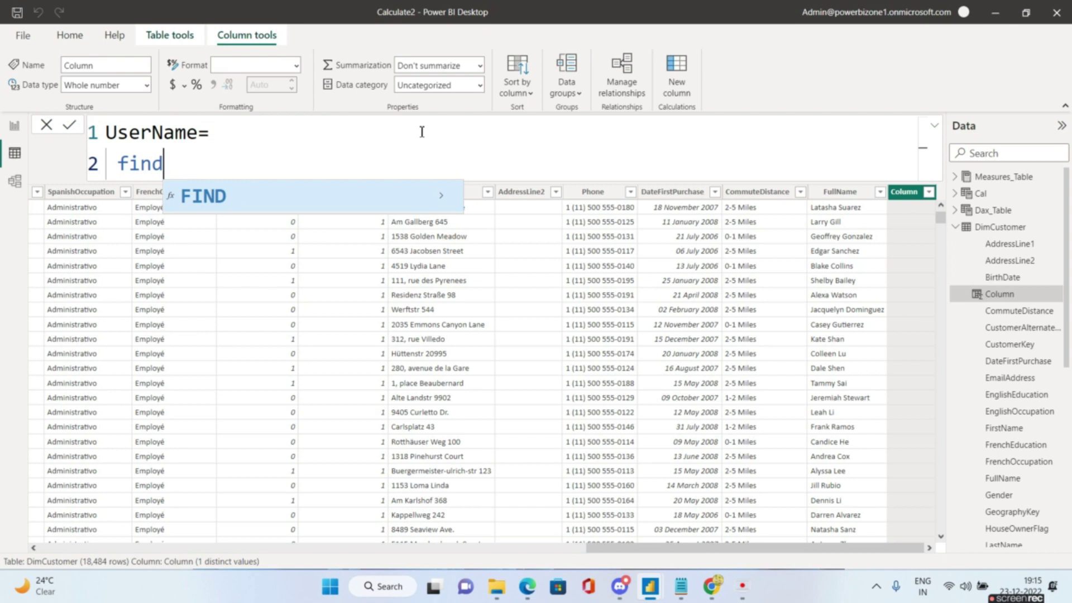
key(Tab)
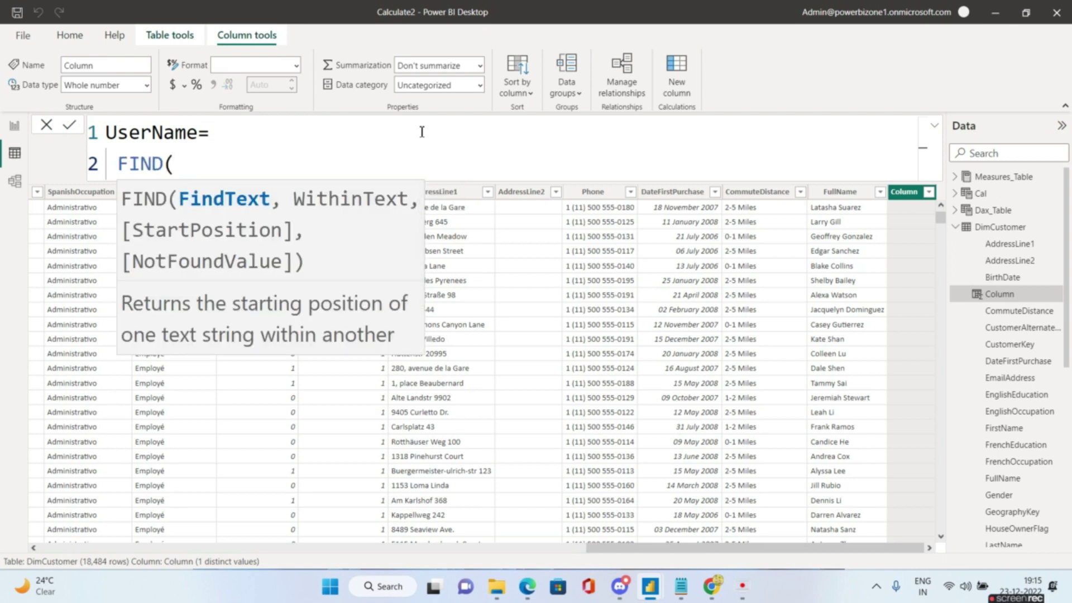
text("")
key(Left)
text(@)
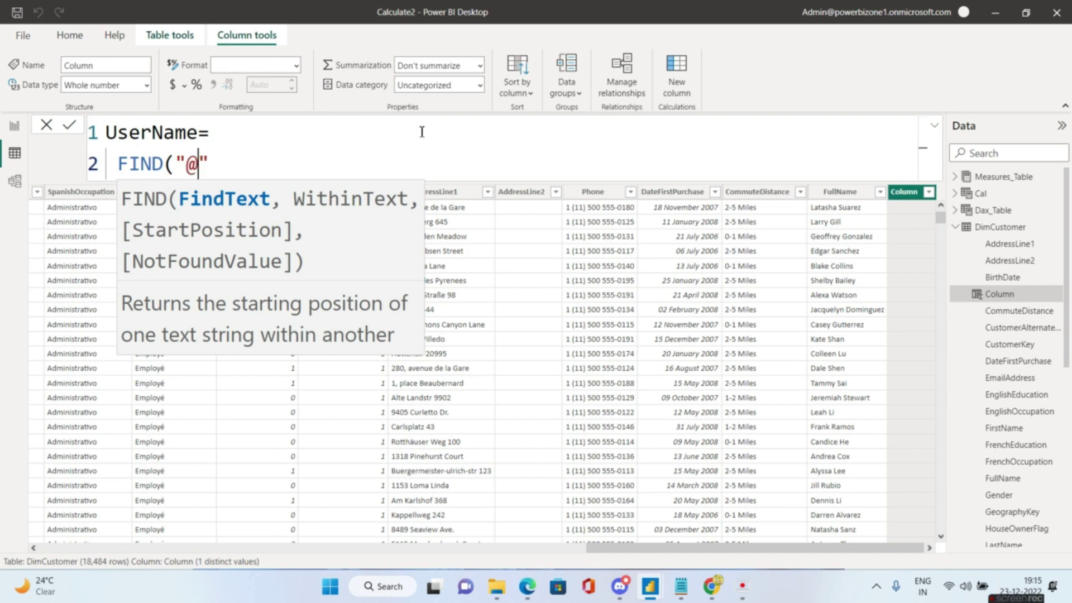
key(Right)
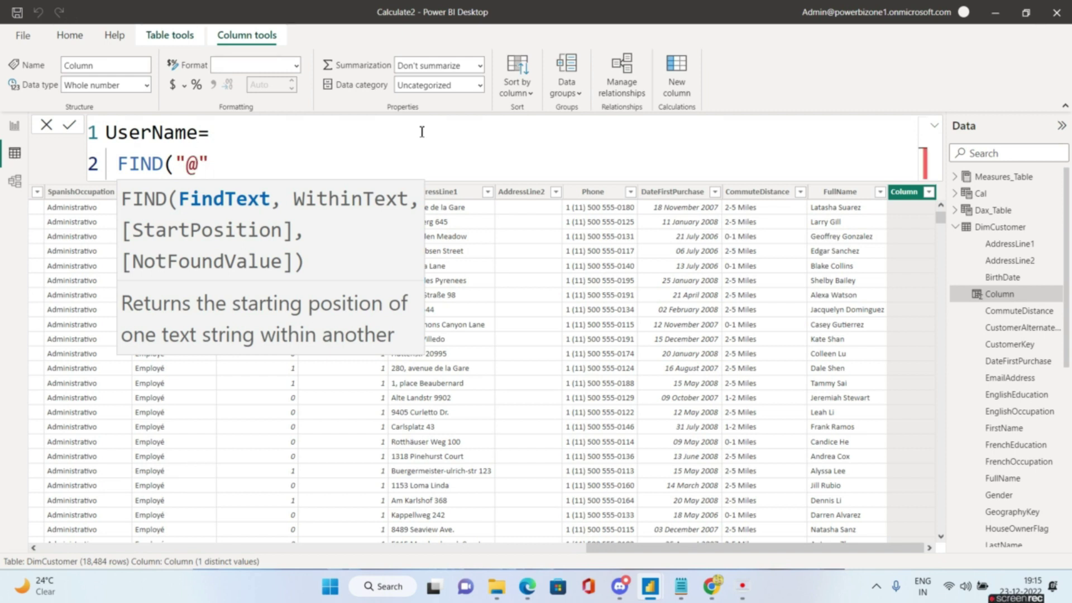
- Complete FIND with DimCustomer[EmailAddress] as the searched text, start position 1 and not-found value 0, and commit the formula
text(,em)
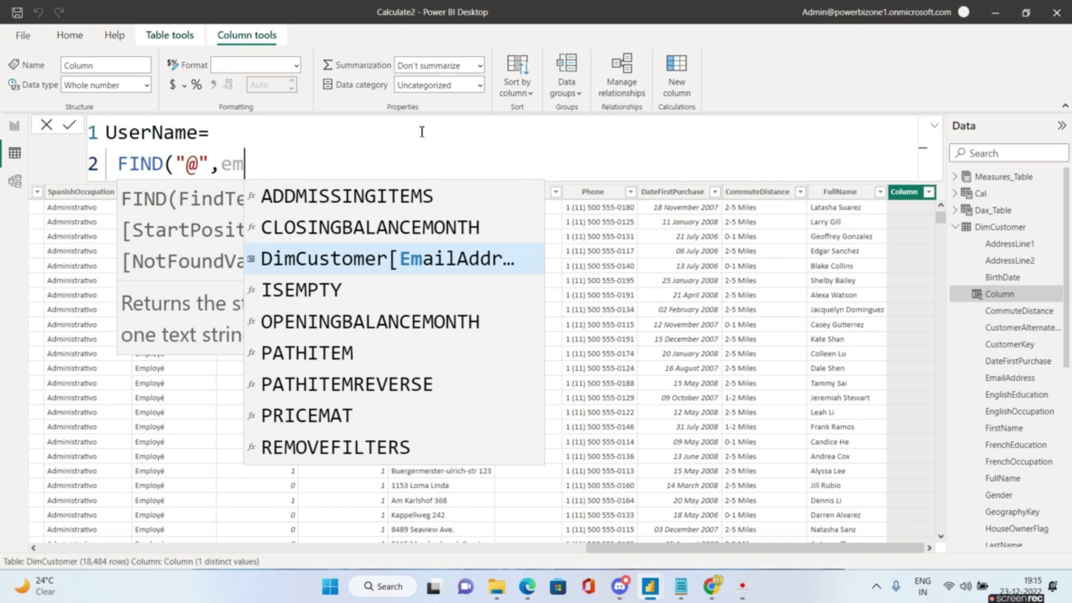
text(ail)
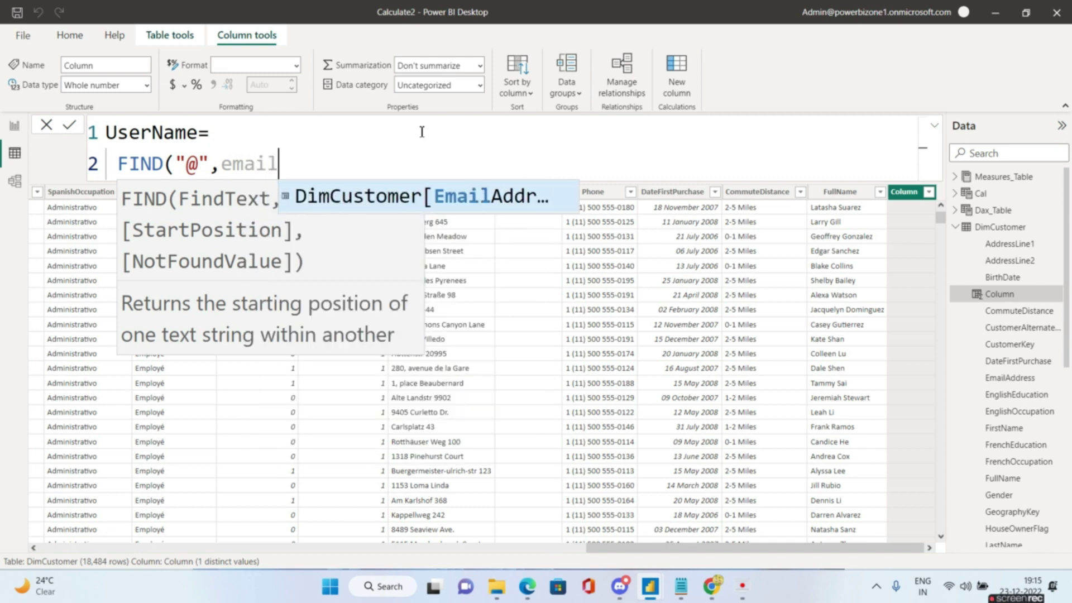
key(Tab)
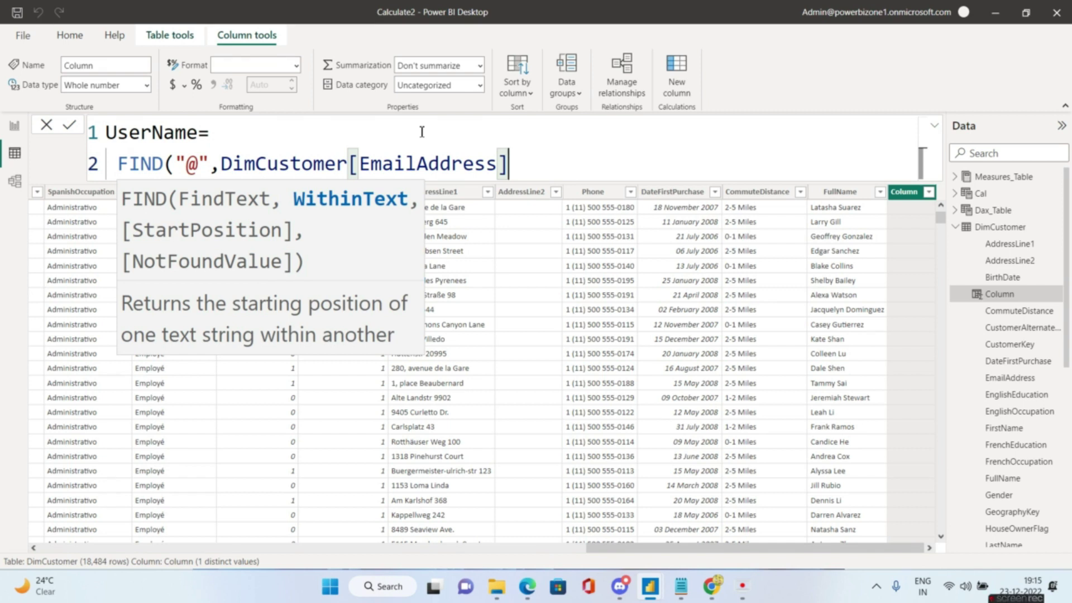
text(,)
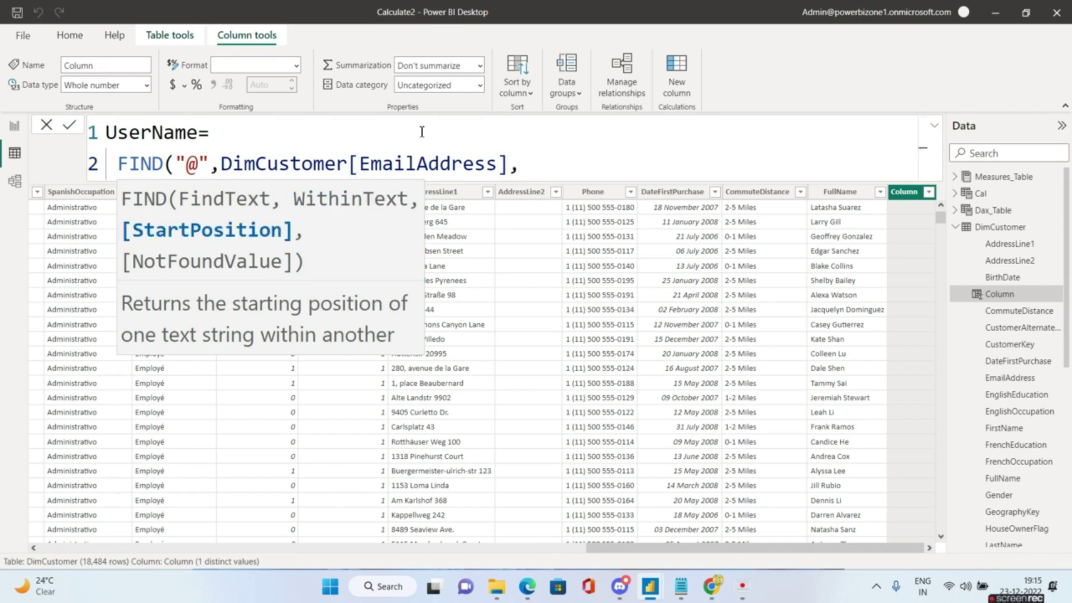
text(1,0)
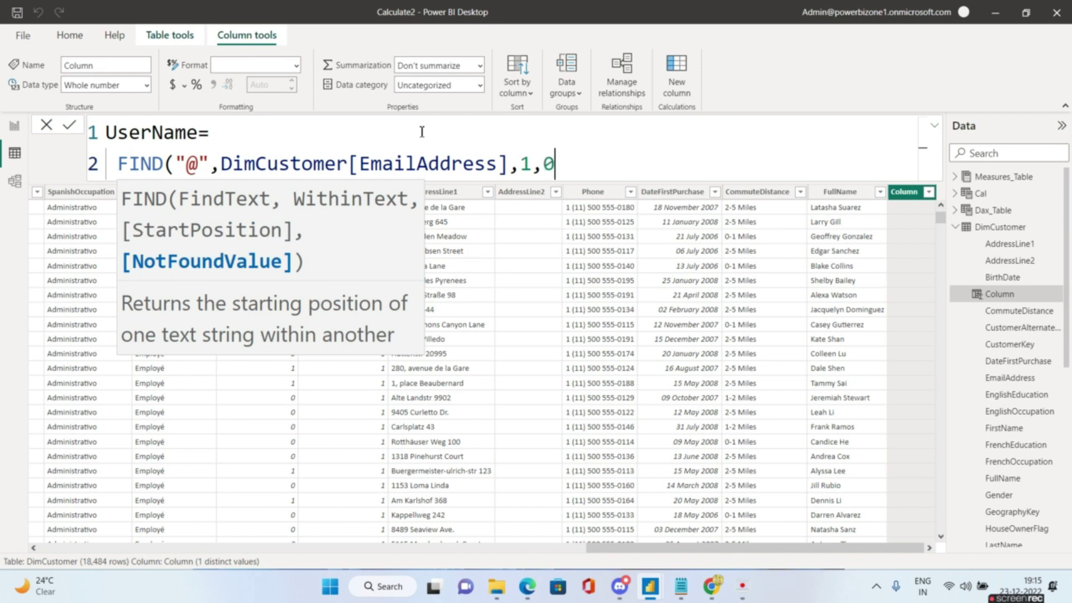
text())
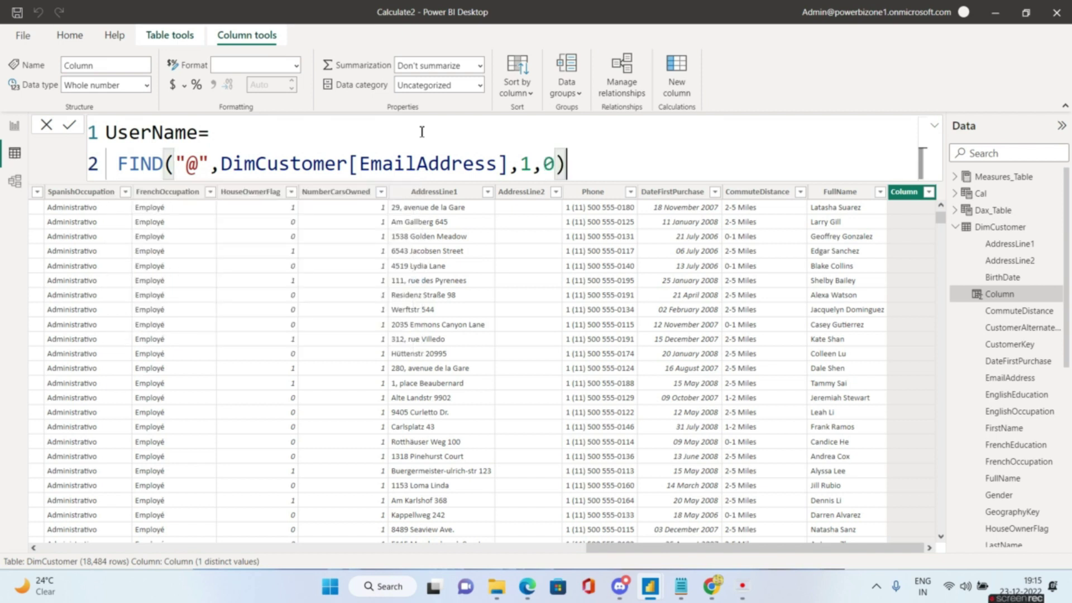
key(Return)
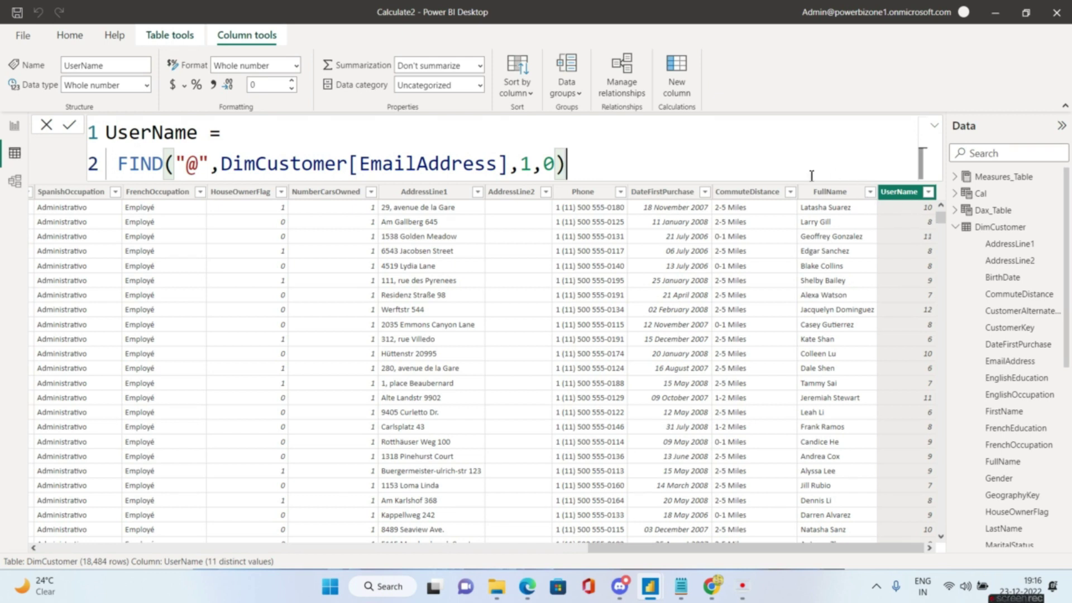
- Wrap the FIND expression in LEFT(DimCustomer[EmailAddress], …) as its number of characters and commit the UserName formula
click(118, 164)
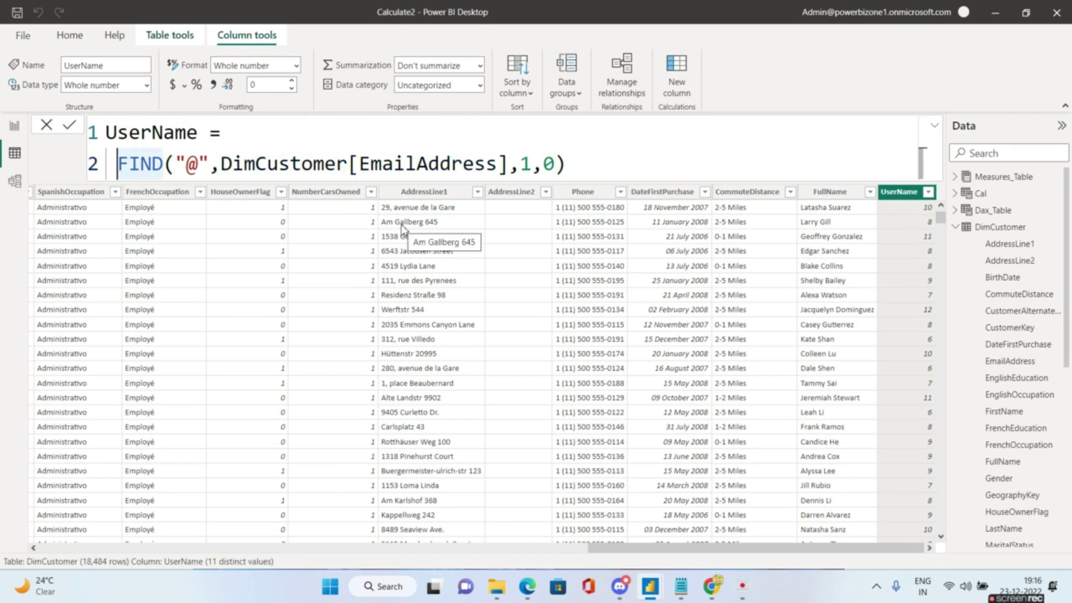
text(LEFT)
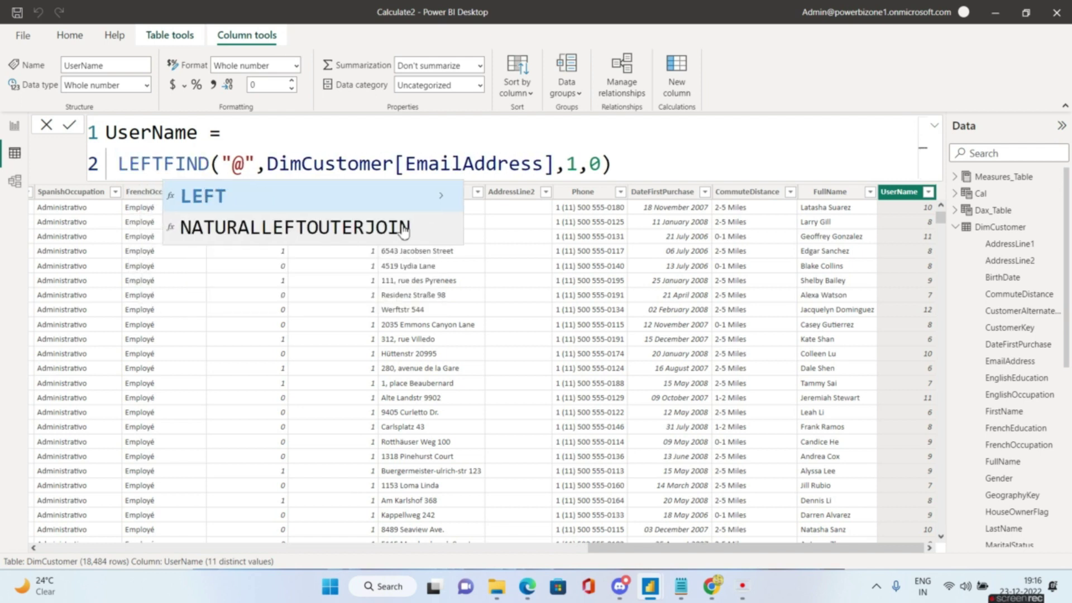
text(()
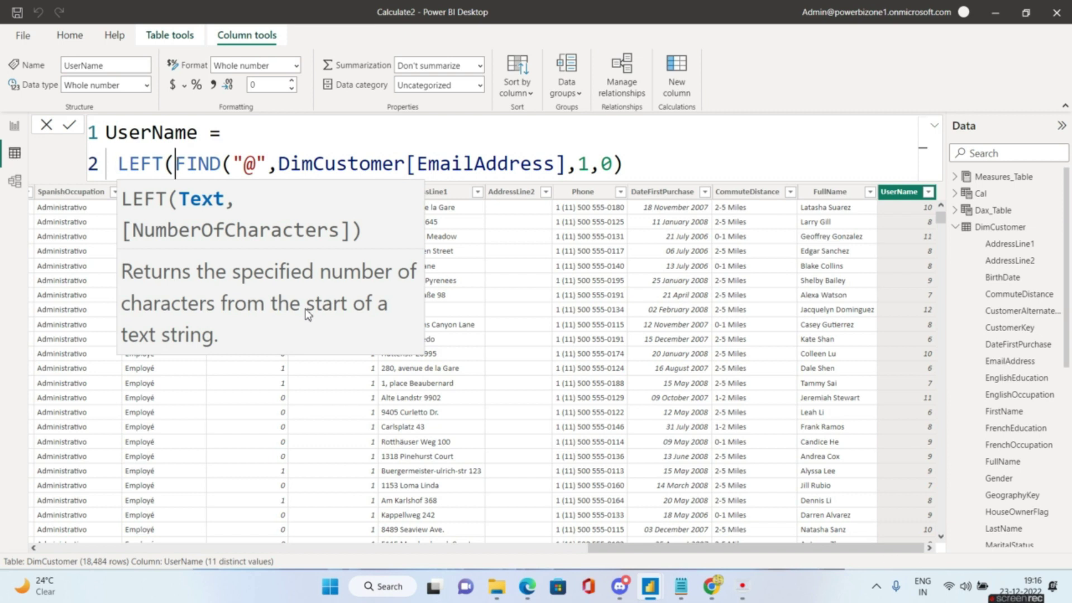
text(em)
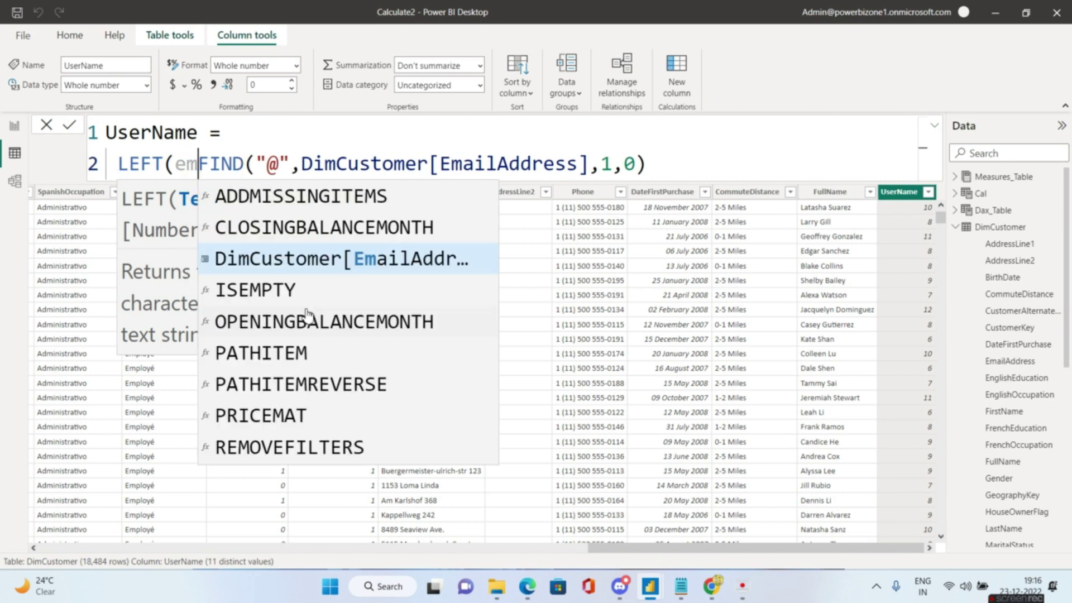
key(Tab)
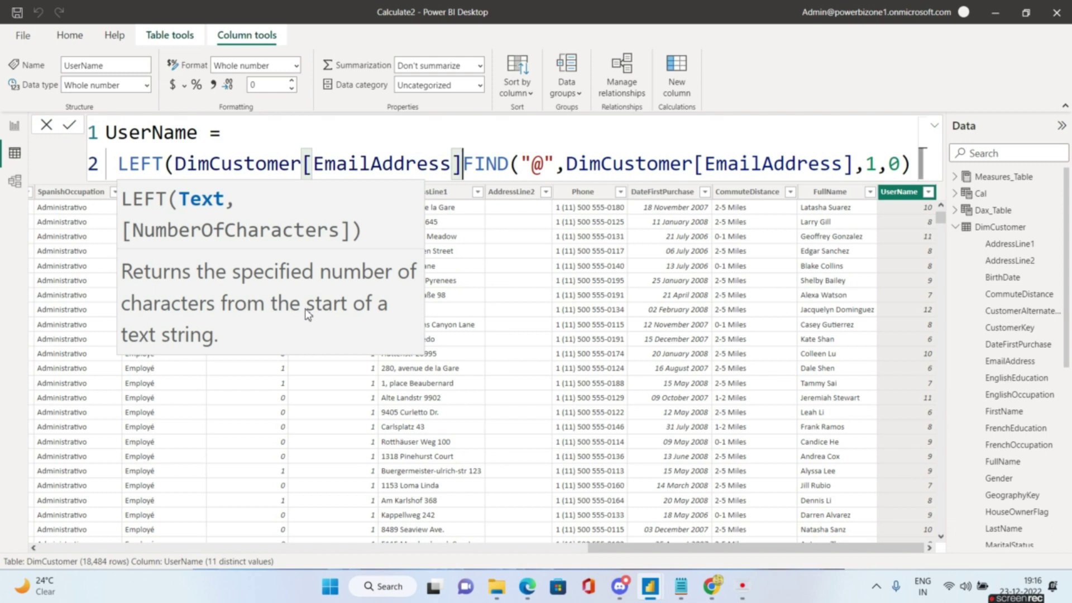
text(,)
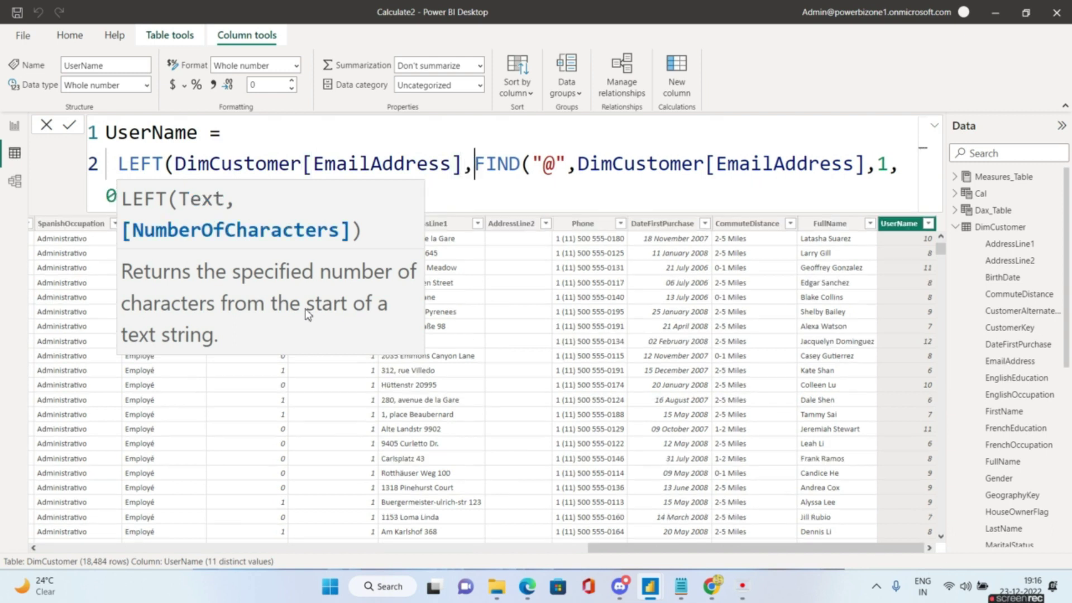
click(559, 176)
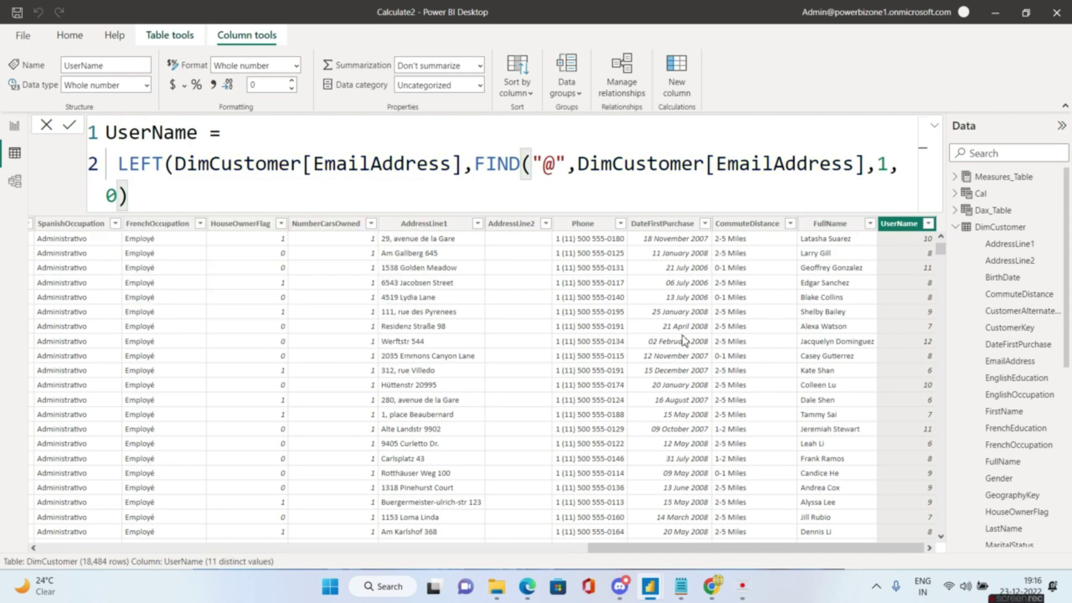
text())
key(Return)
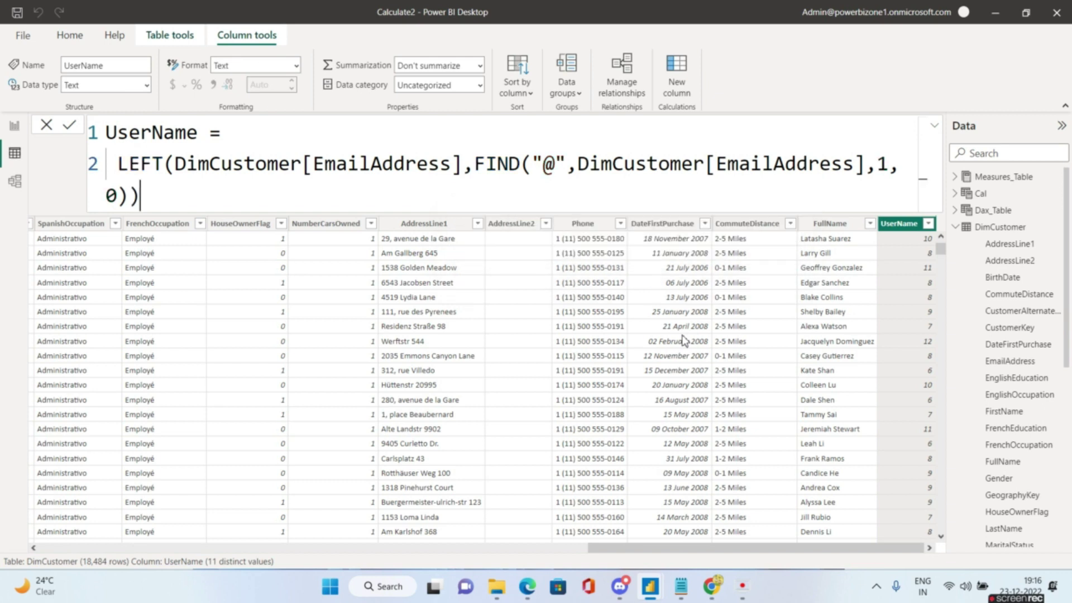
drag(474, 163, 481, 184)
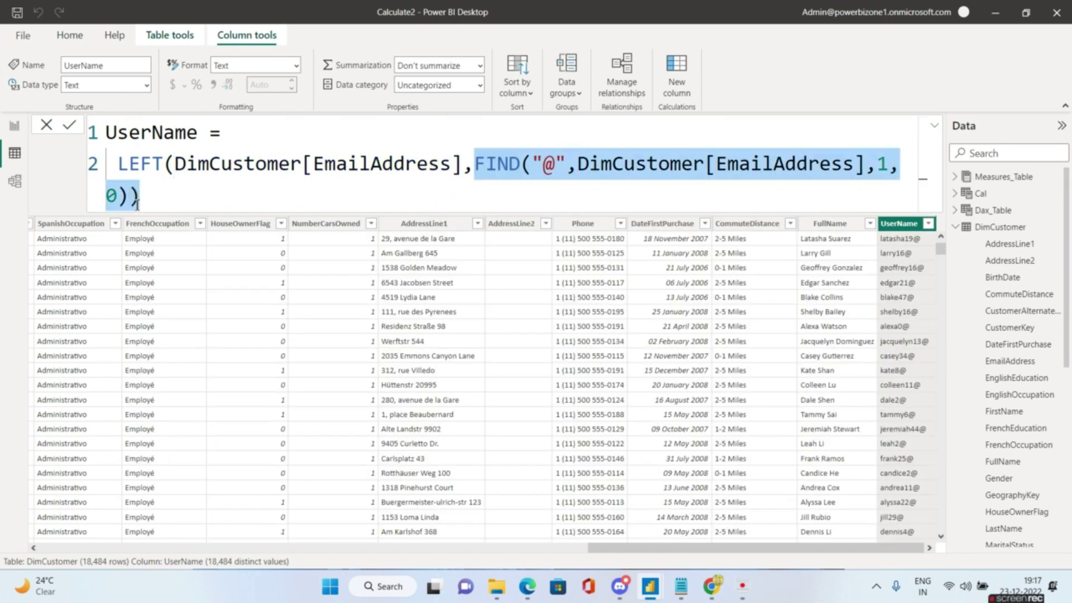
key(shift+Left)
click(522, 164)
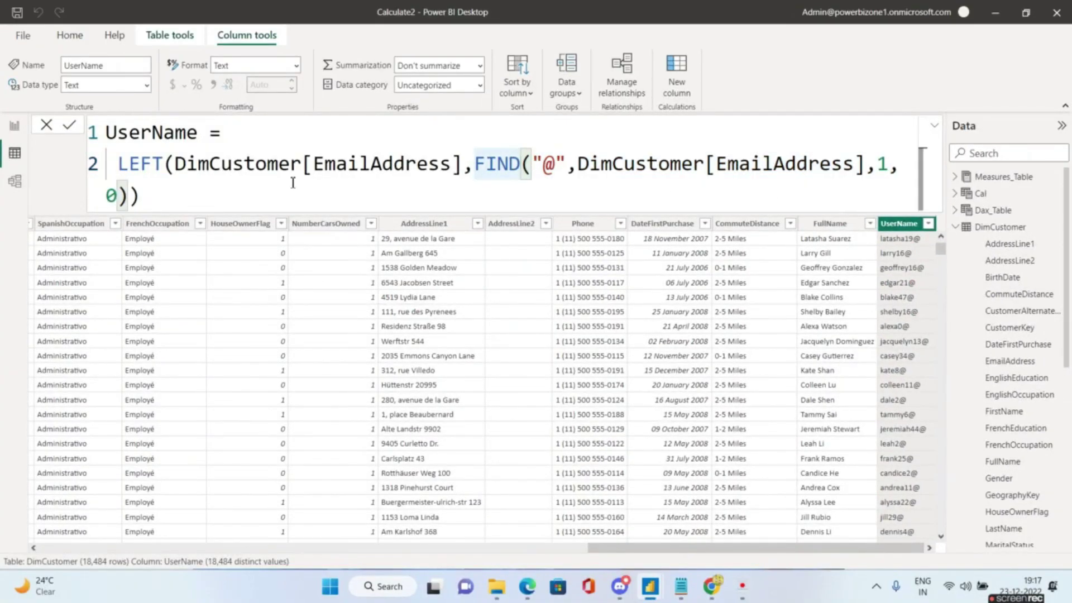
- Subtract 1 from the FIND result inside LEFT so the UserName formula excludes the "@", and commit it
click(136, 199)
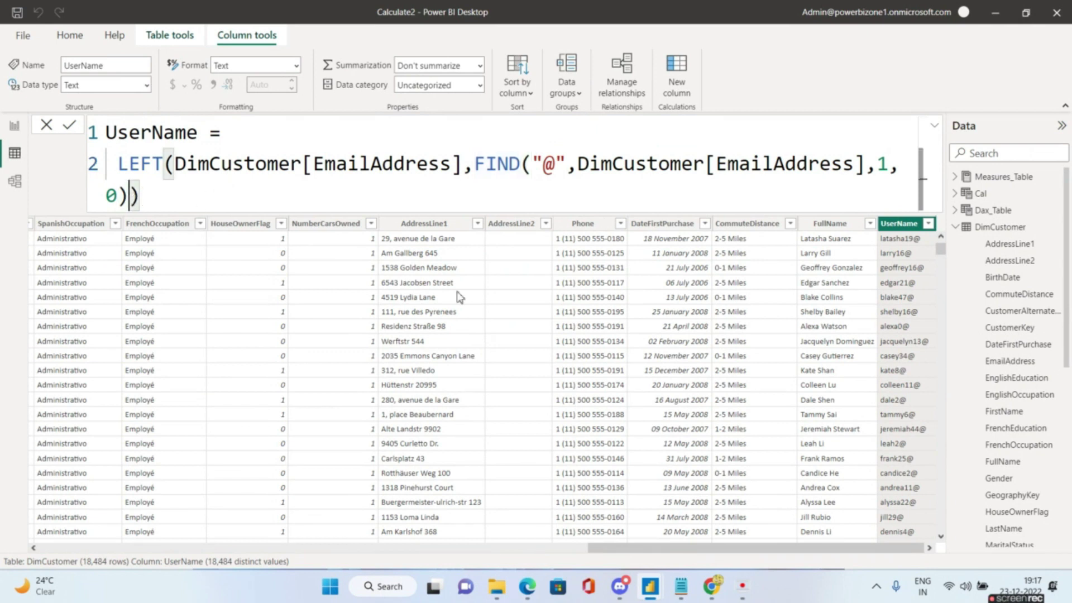
text(-)
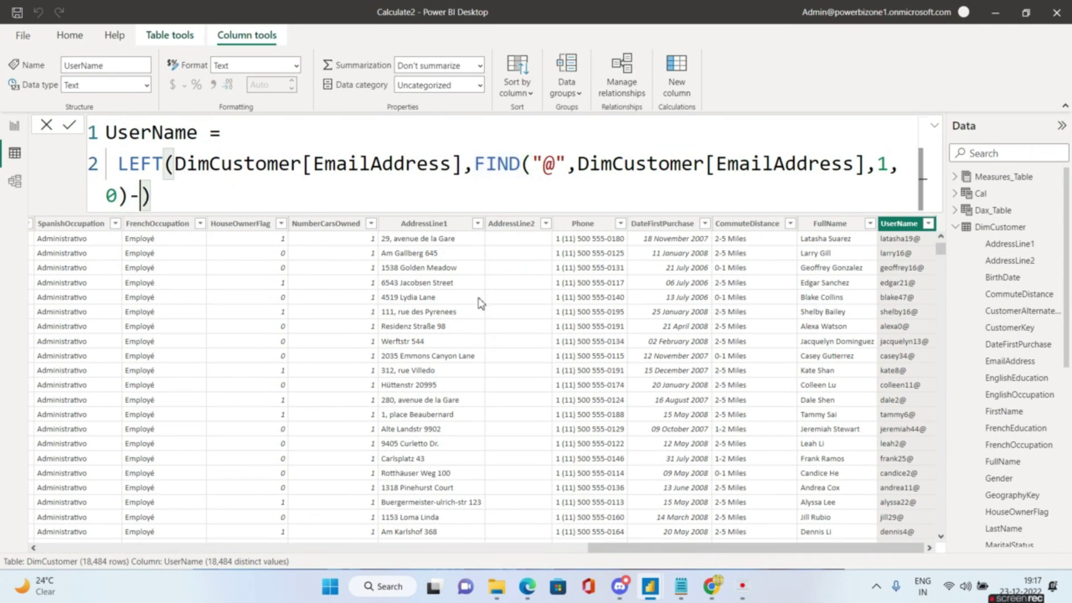
text(1)
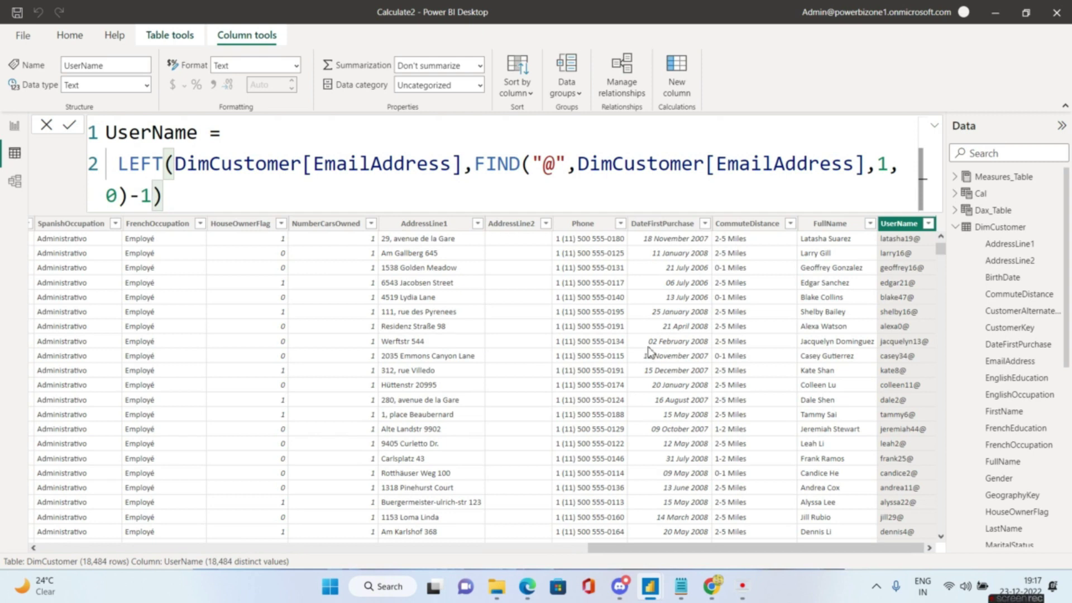
key(Return)
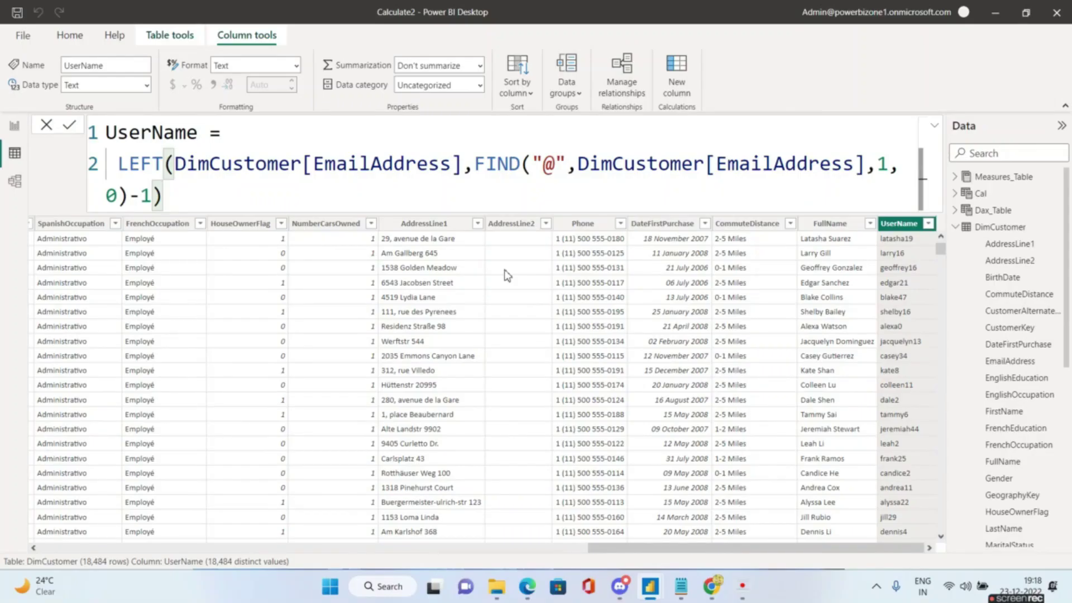
- Switch to the Power BI Interview Questions and Answers file in Notepad and highlight "Clear All Selected Filters" in scenario question 2
mouse_move(677, 586)
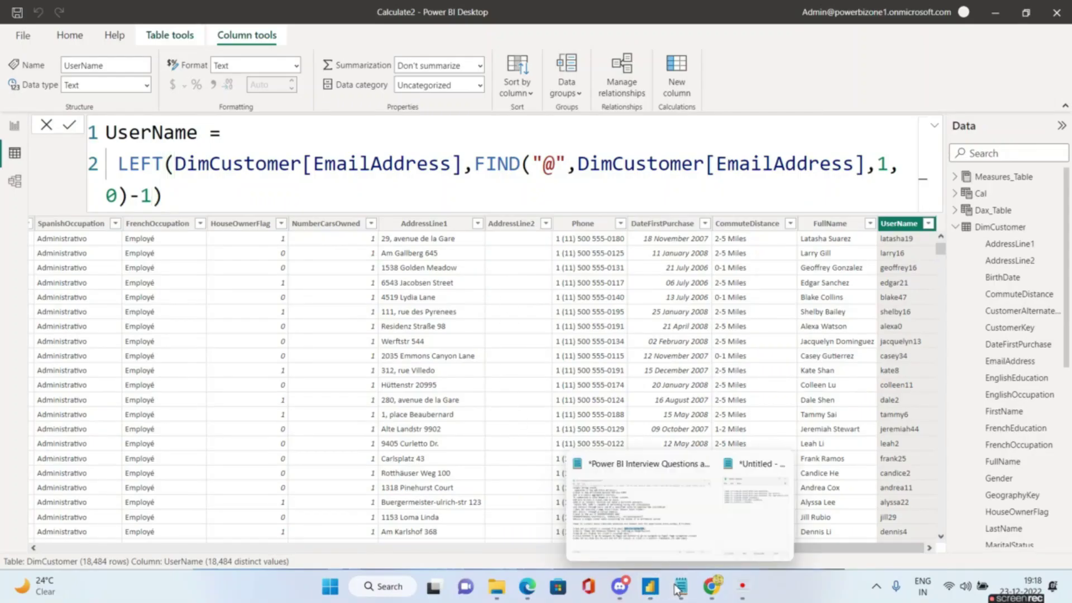
click(642, 506)
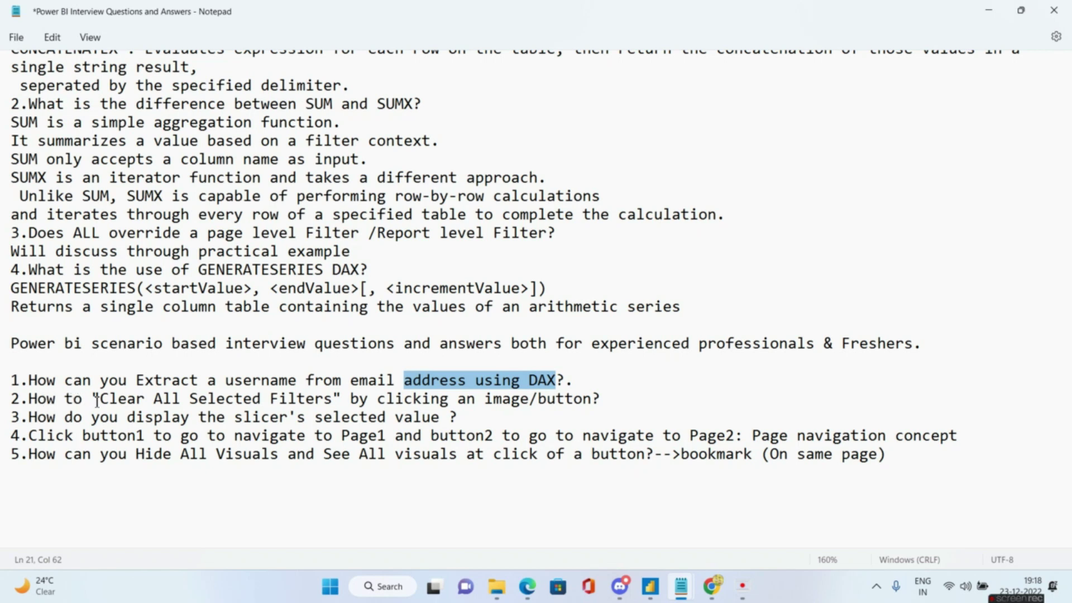
drag(95, 400, 327, 399)
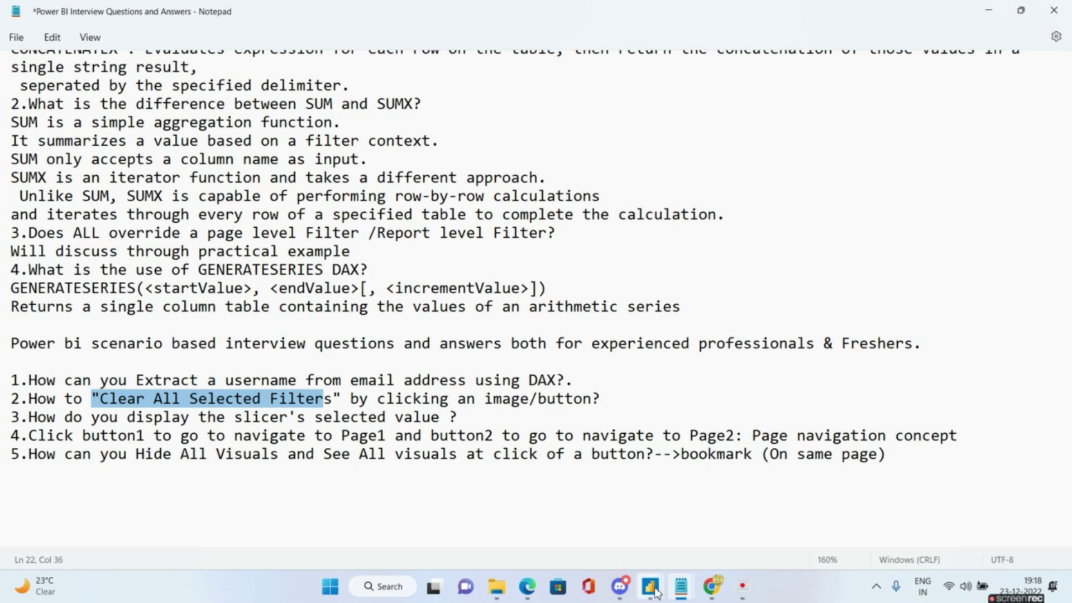
- Switch back to the Power BI report's Clear All Filters page and examine its sales chart, model table and slicers
mouse_move(651, 587)
click(732, 550)
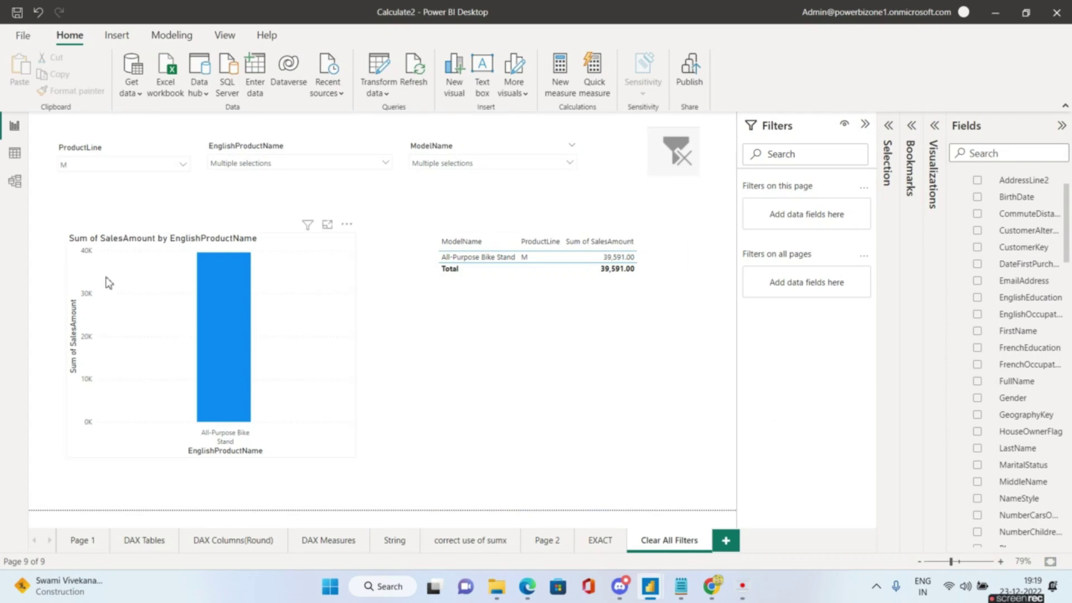
click(230, 237)
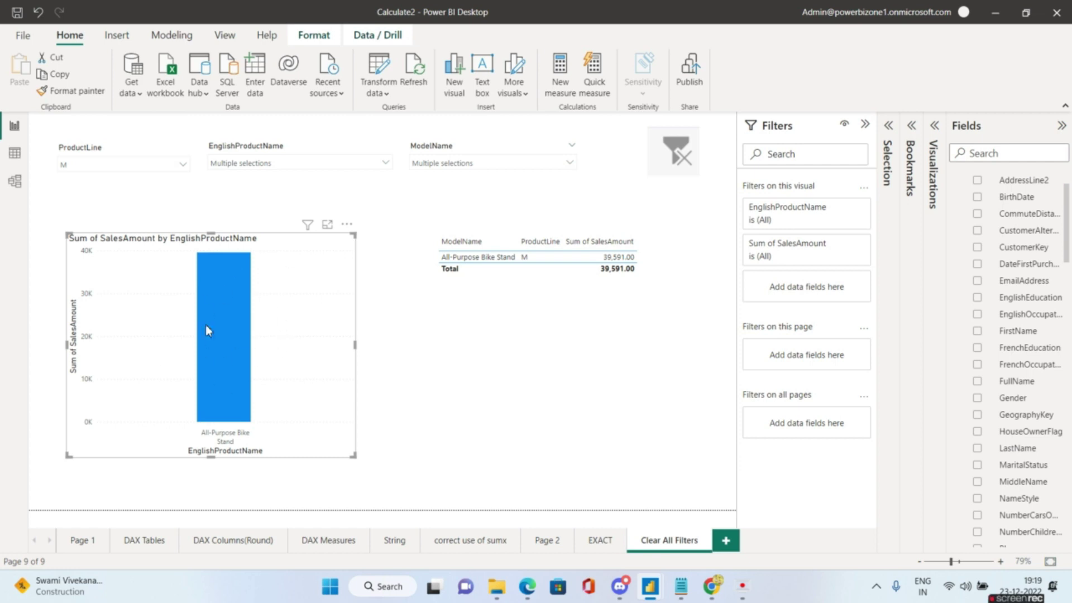
click(548, 308)
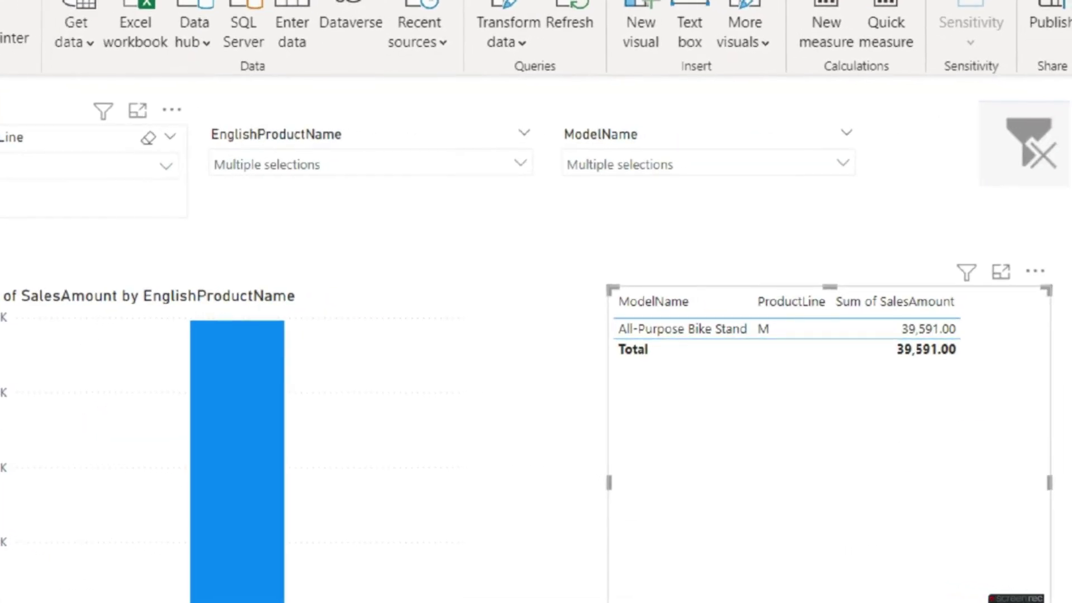
drag(262, 121, 388, 127)
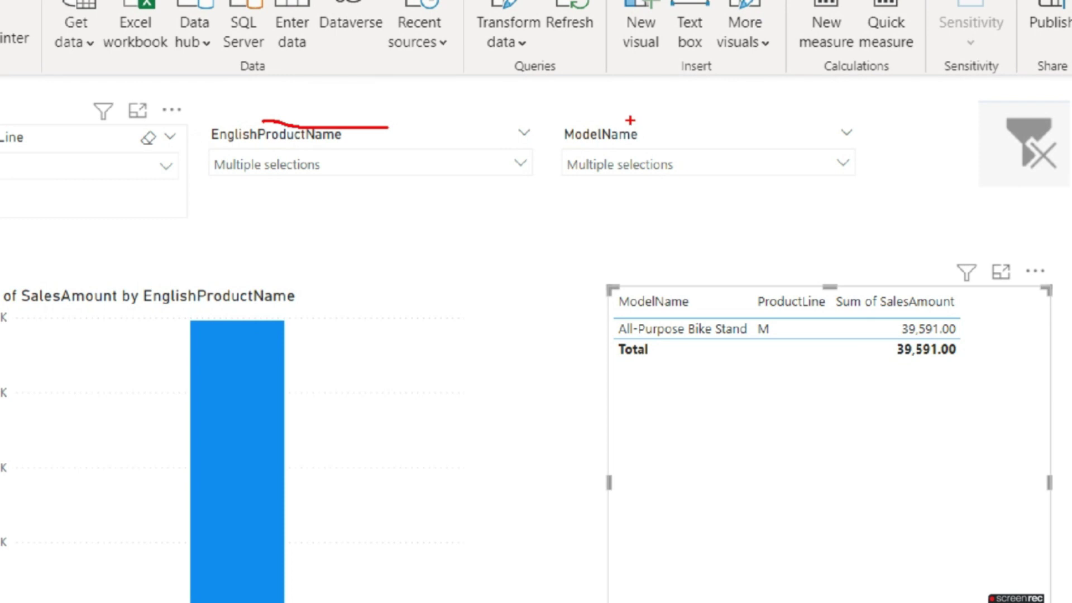
drag(617, 120, 664, 121)
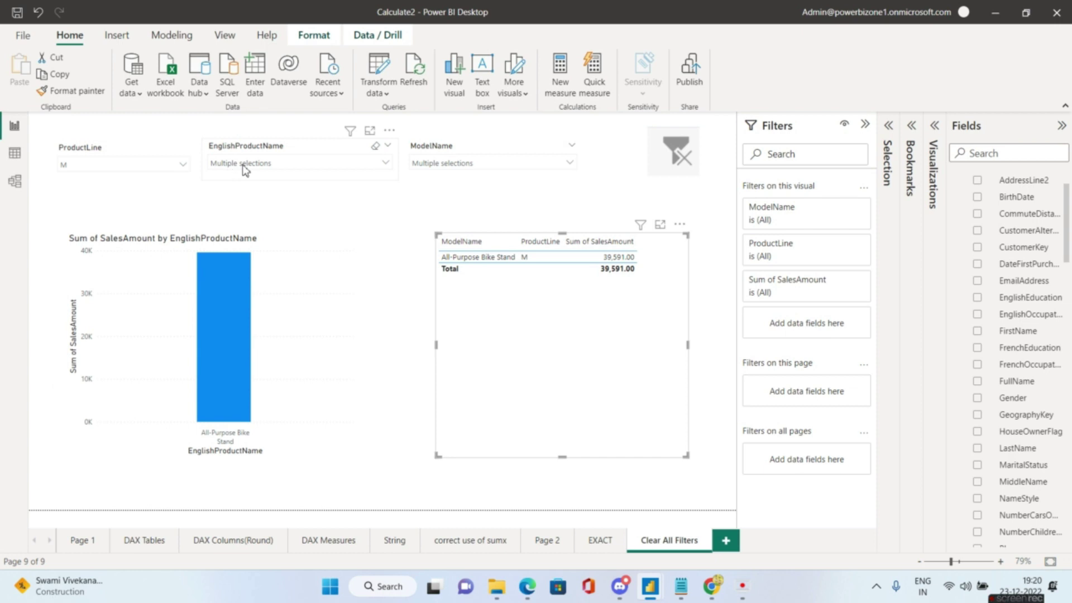
- Review which items are selected in the EnglishProductName and ModelName slicers
click(272, 175)
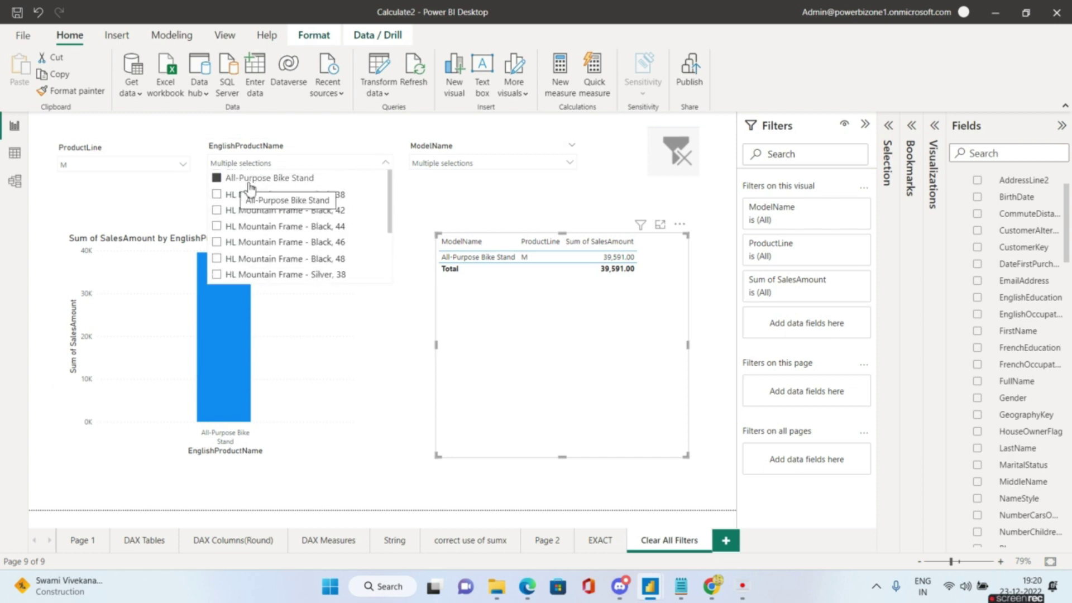
scroll(320, 269, down, 2)
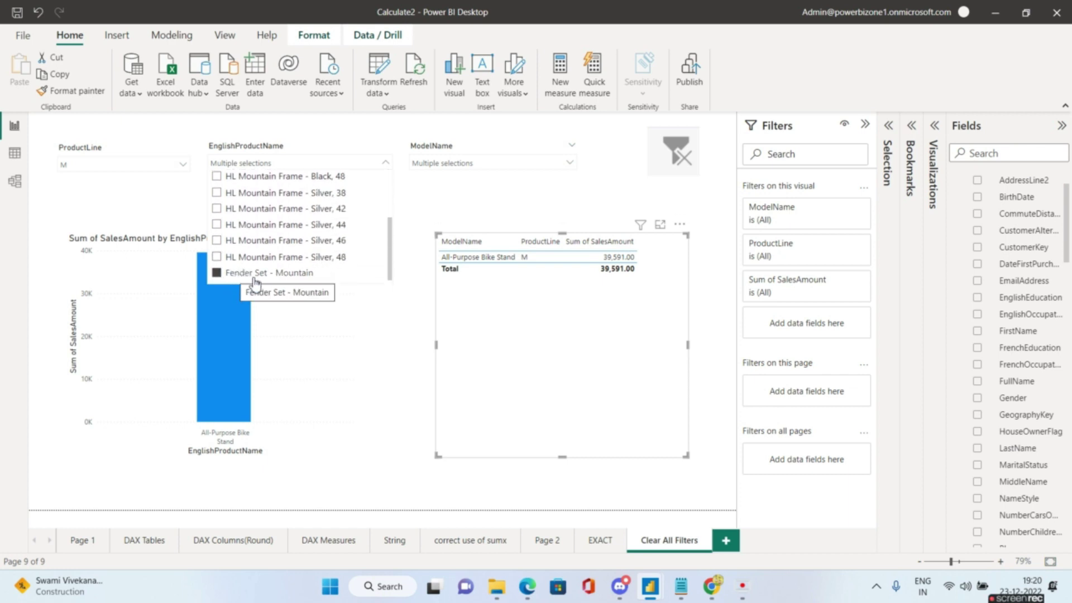
scroll(299, 243, up, 2)
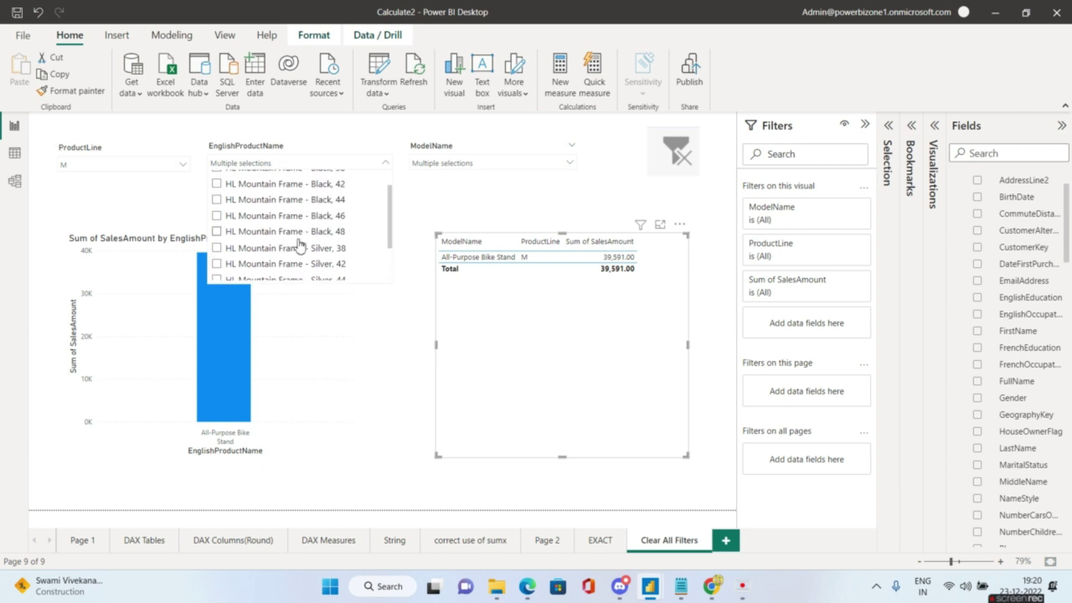
scroll(300, 245, up, 2)
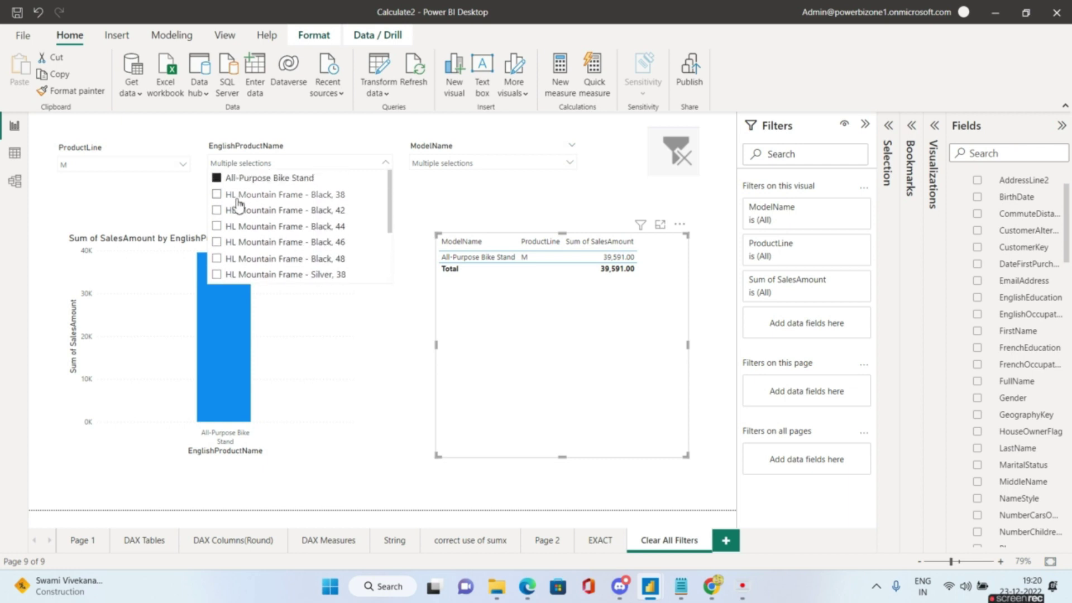
click(425, 130)
click(430, 168)
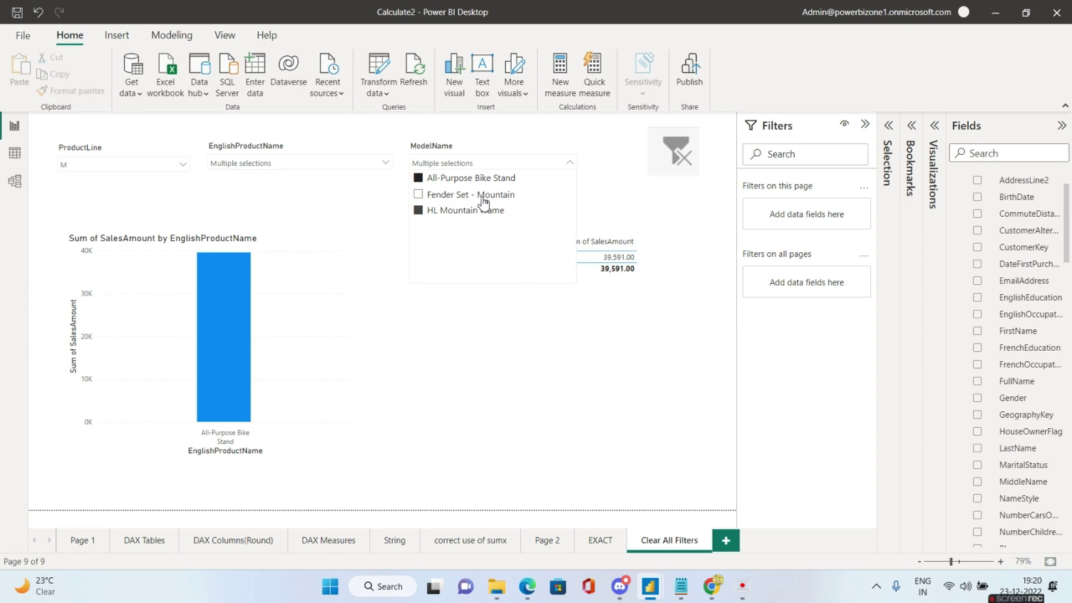
click(478, 129)
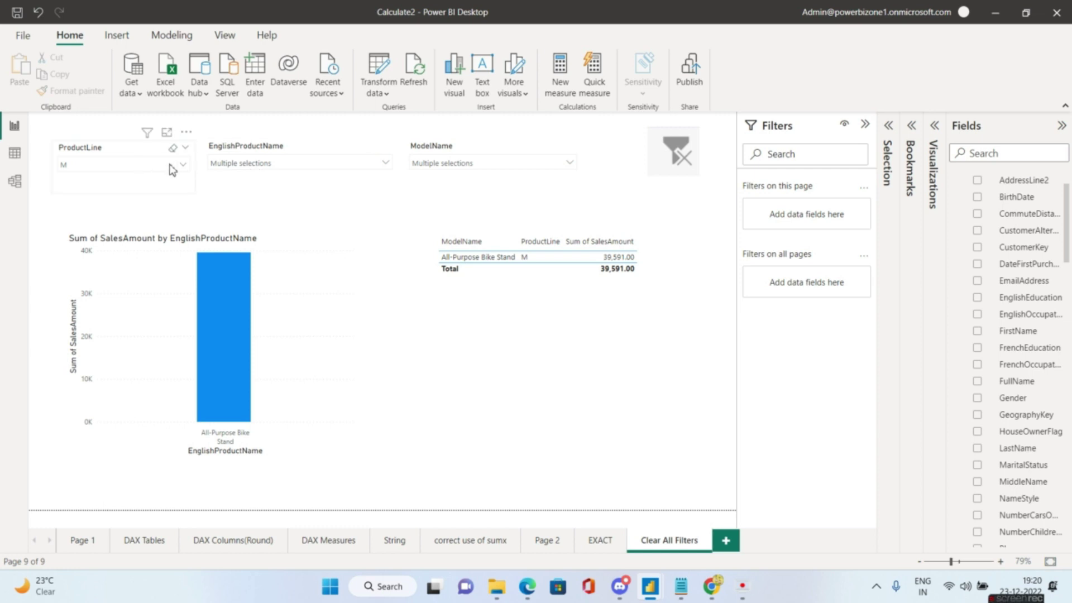
- Replace the page's clear-filter image with the Clear Filter PNG from the Desktop and shrink it beside the ModelName slicer
click(665, 169)
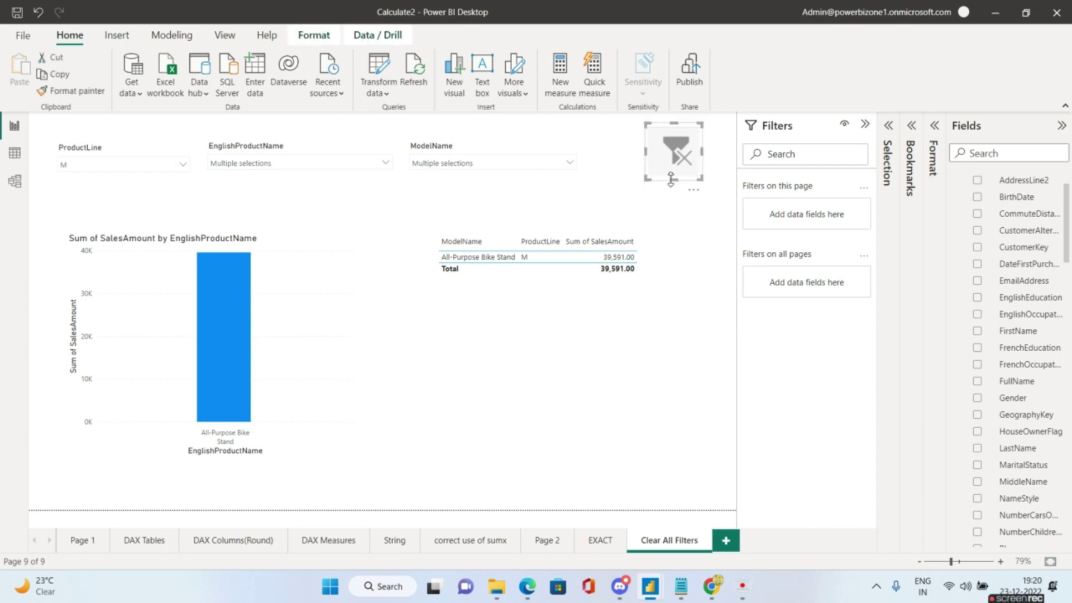
key(Delete)
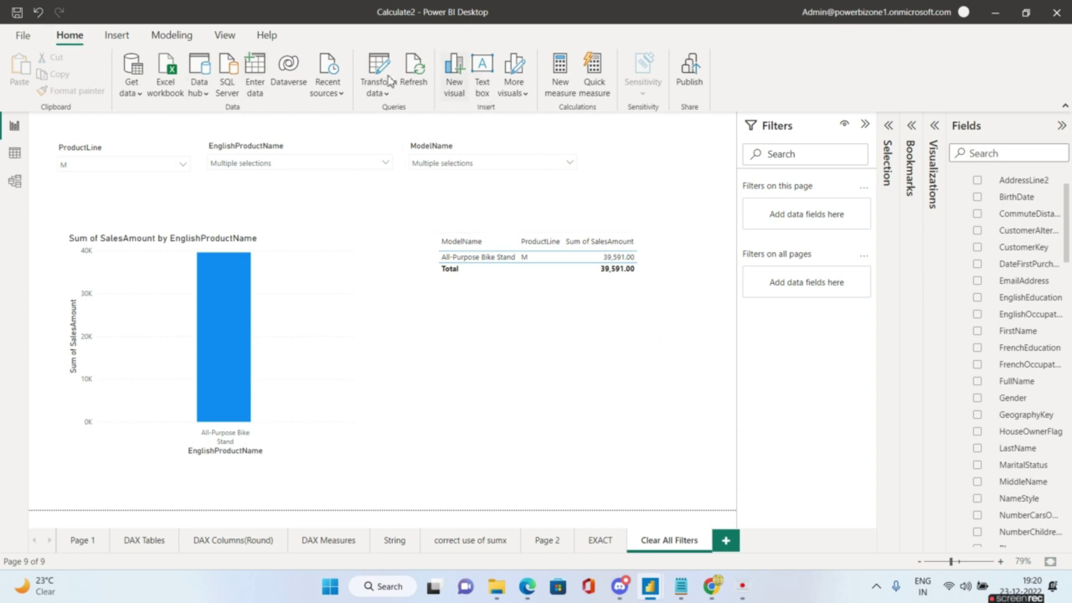
click(117, 38)
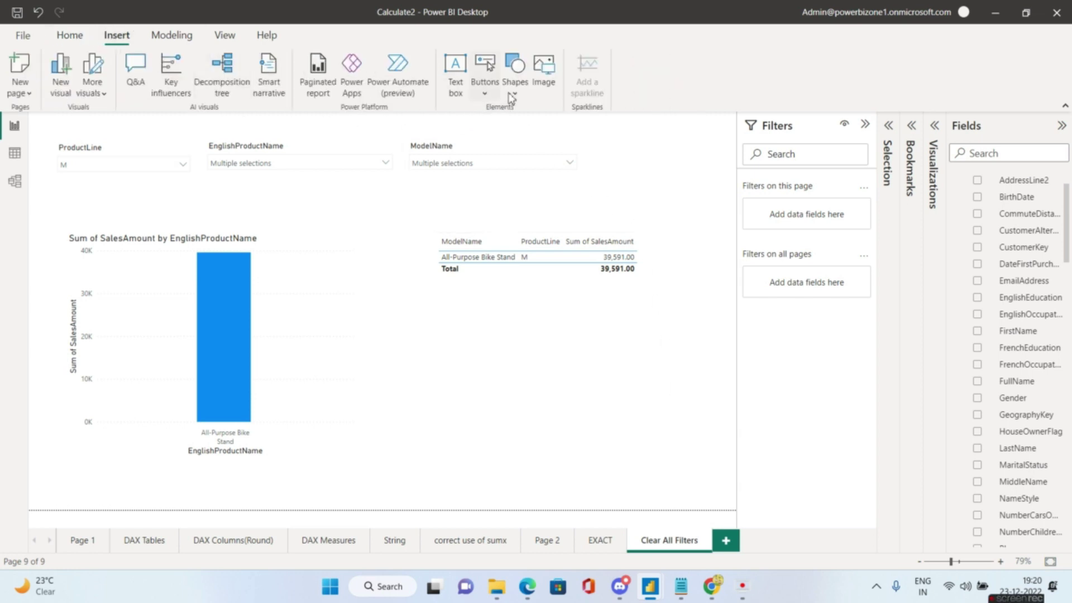
click(542, 79)
click(159, 132)
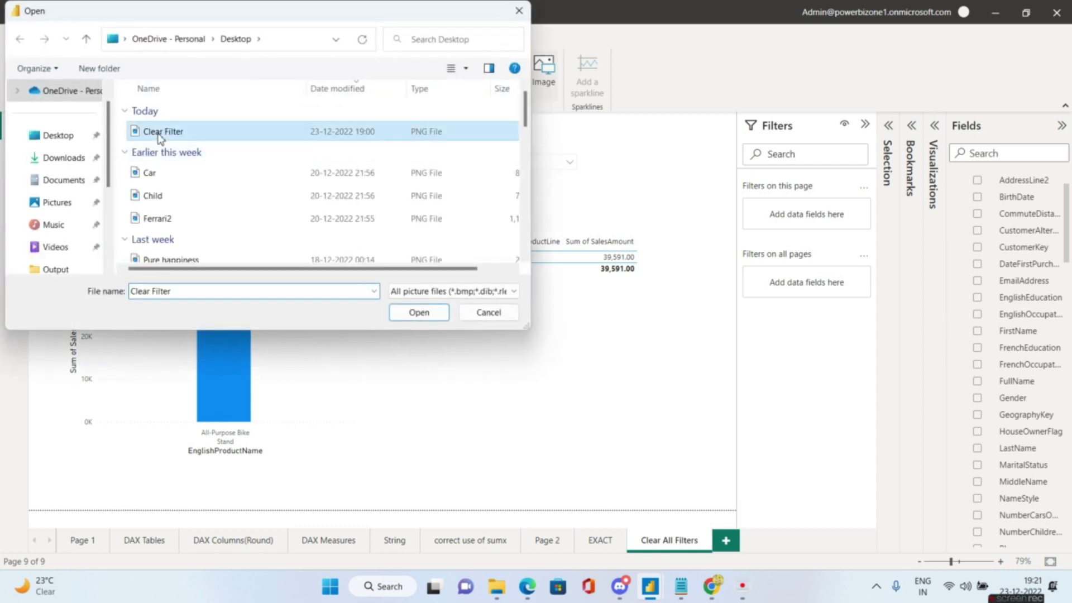
click(405, 317)
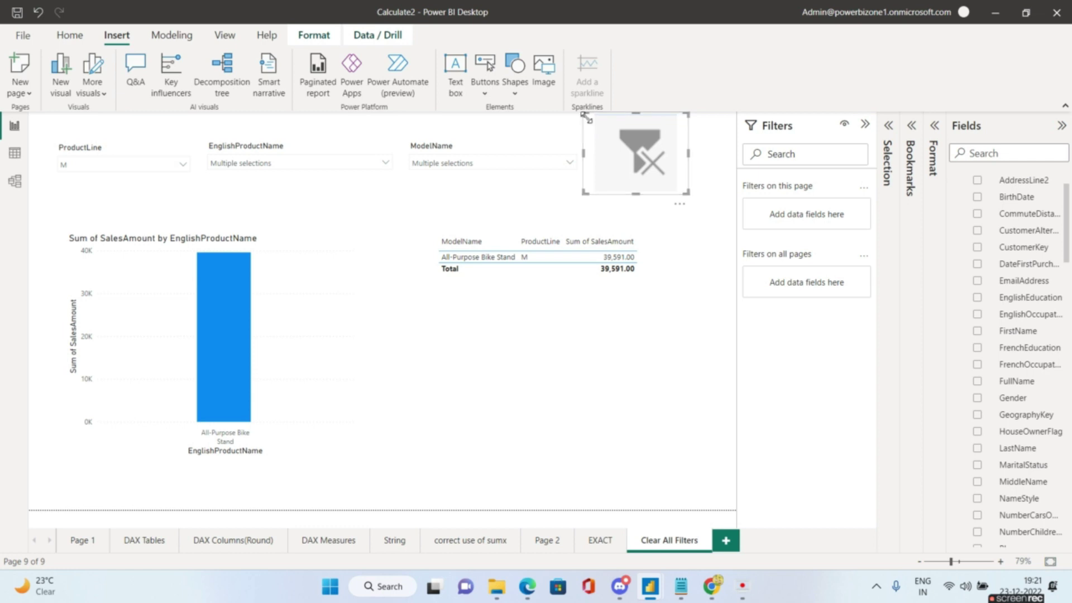
drag(586, 117, 647, 140)
click(703, 209)
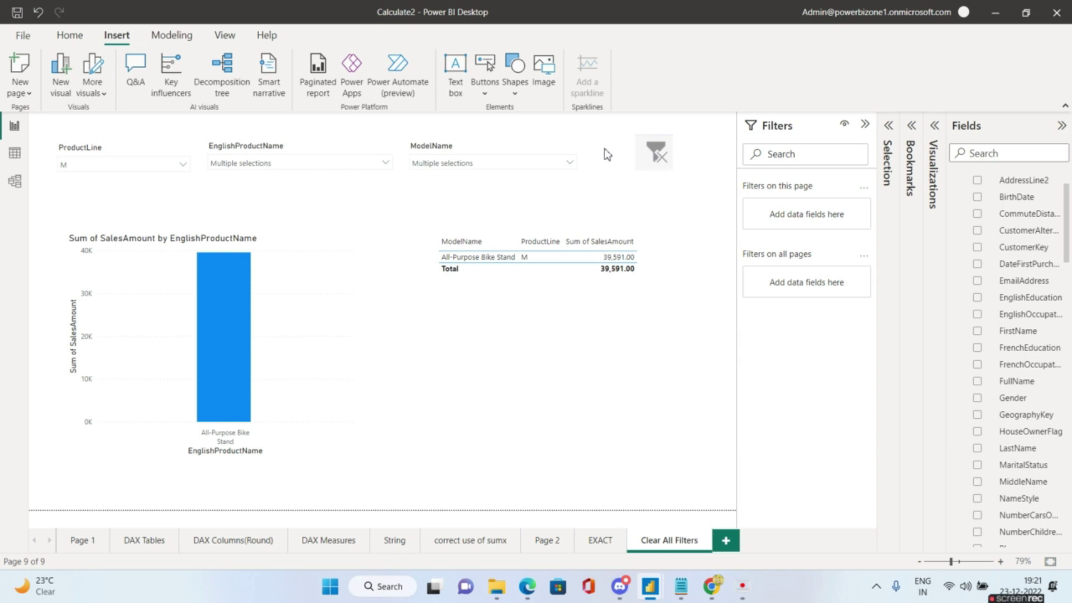
- Expand the Bookmarks and Selection panes, collapse Filters and Fields, and identify the sales chart in the layer order
click(224, 35)
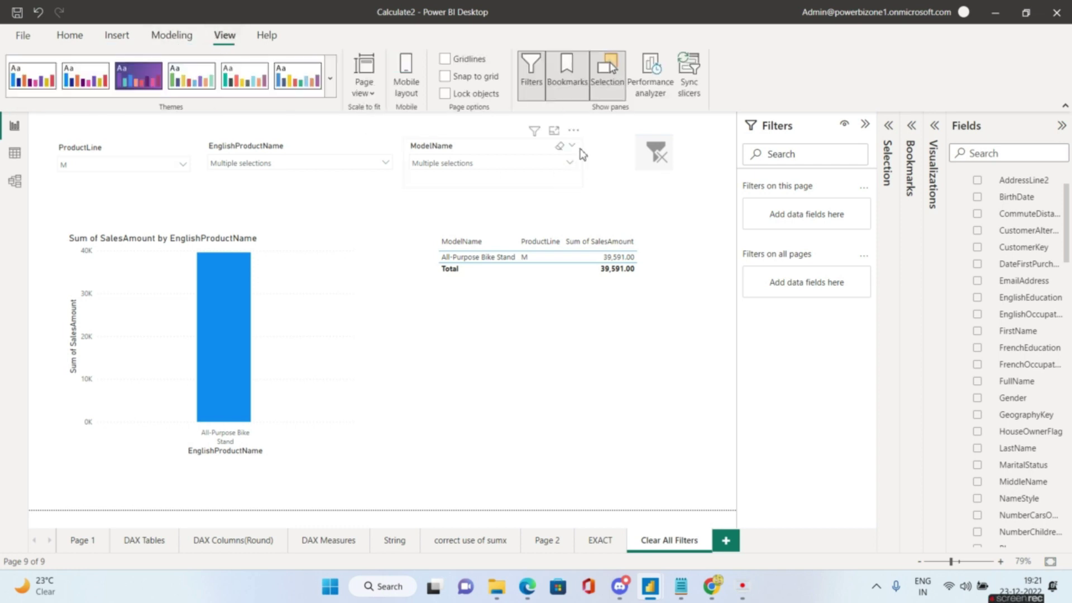
click(911, 126)
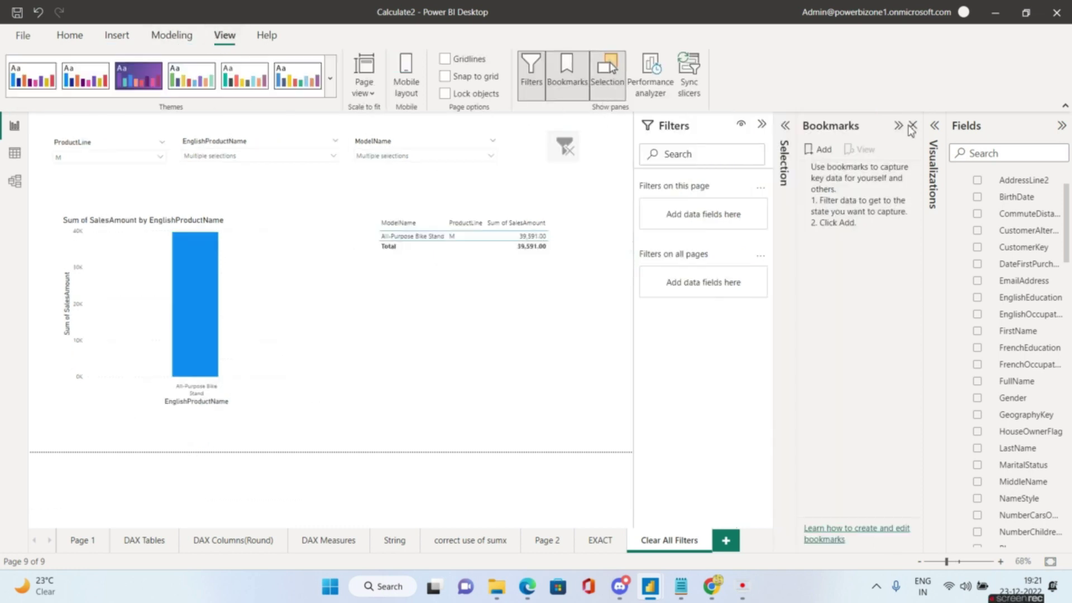
click(786, 126)
click(659, 125)
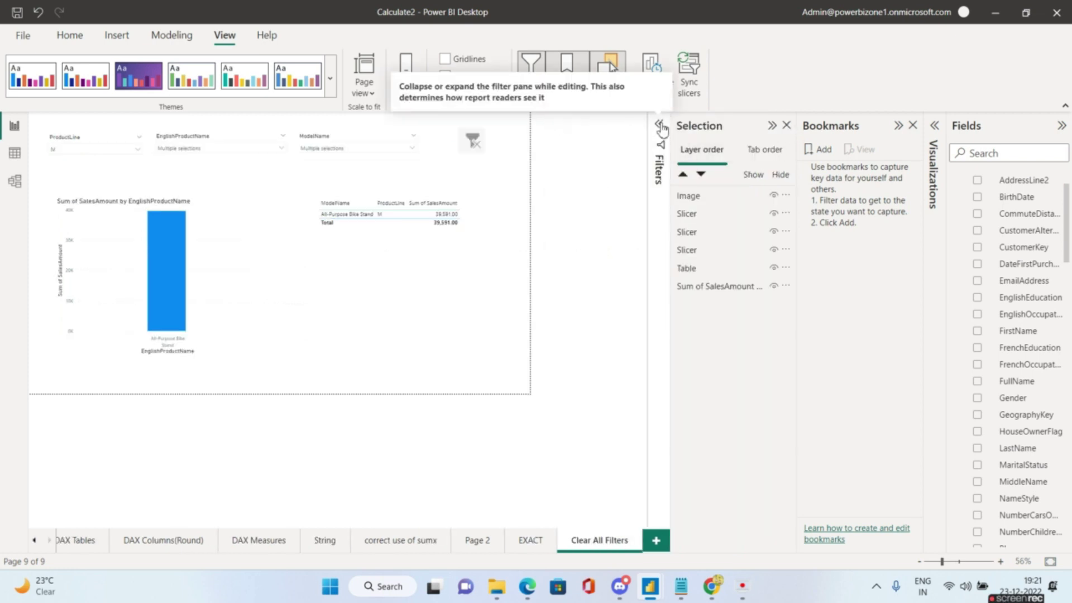
click(1061, 126)
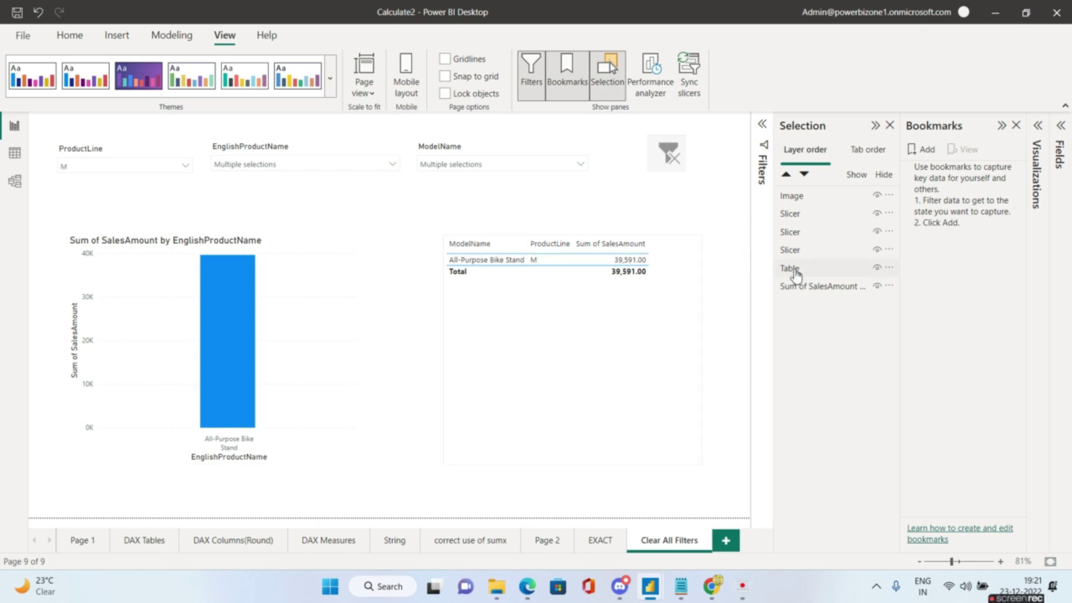
click(798, 288)
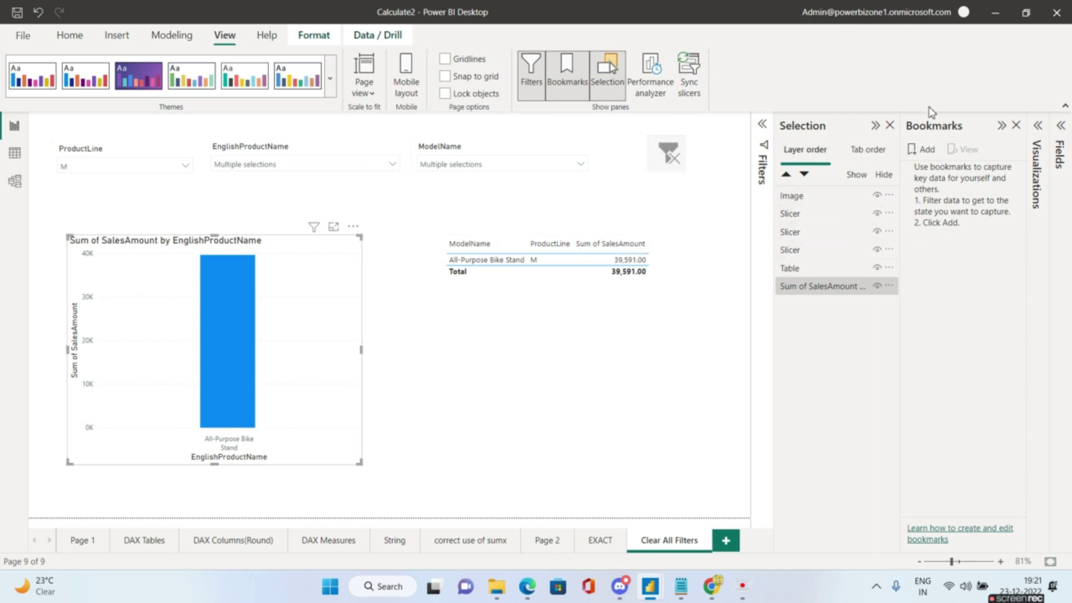
click(708, 215)
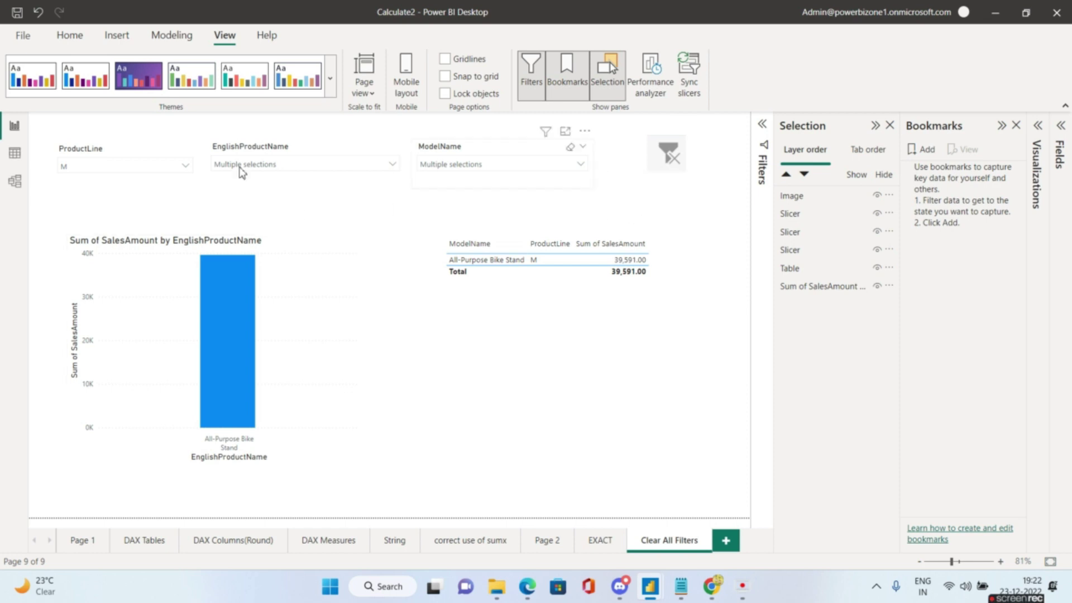
- Clear the ProductLine, EnglishProductName and ModelName slicer selections and add a bookmark of this unfiltered state
click(175, 148)
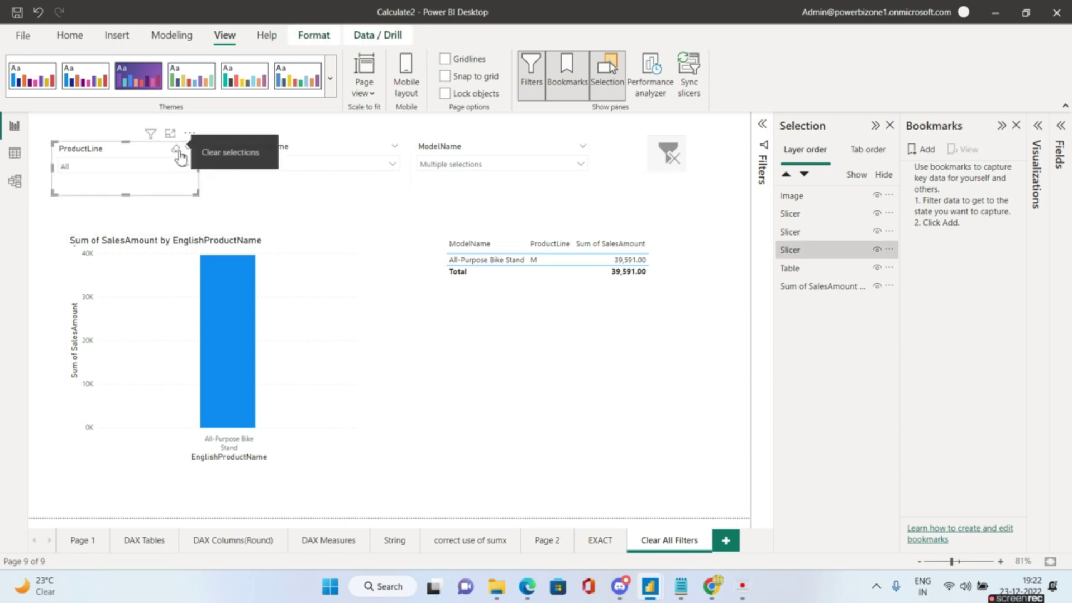
click(383, 148)
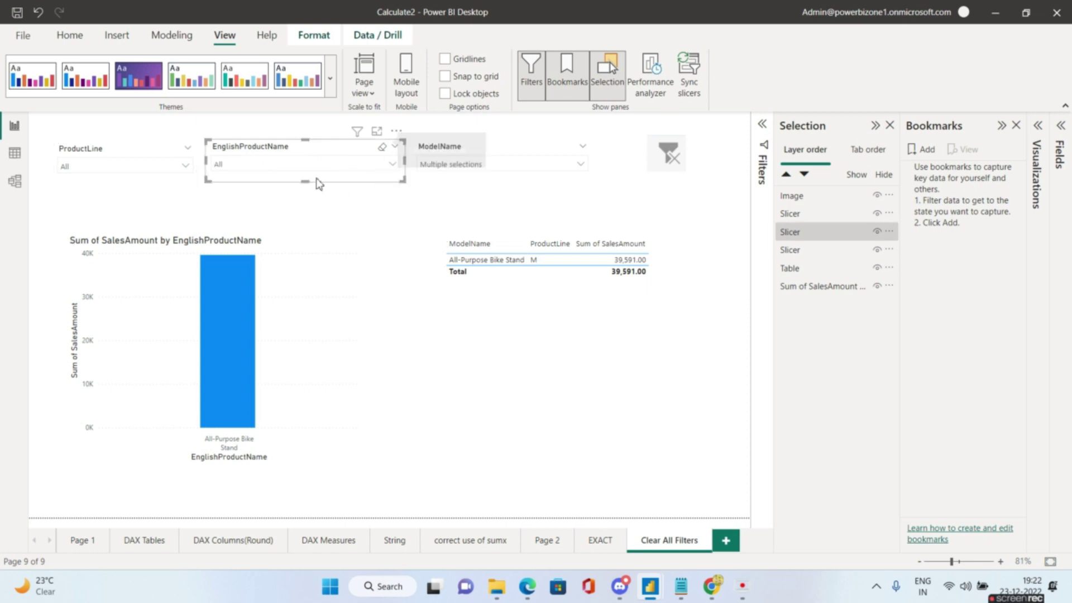
click(569, 148)
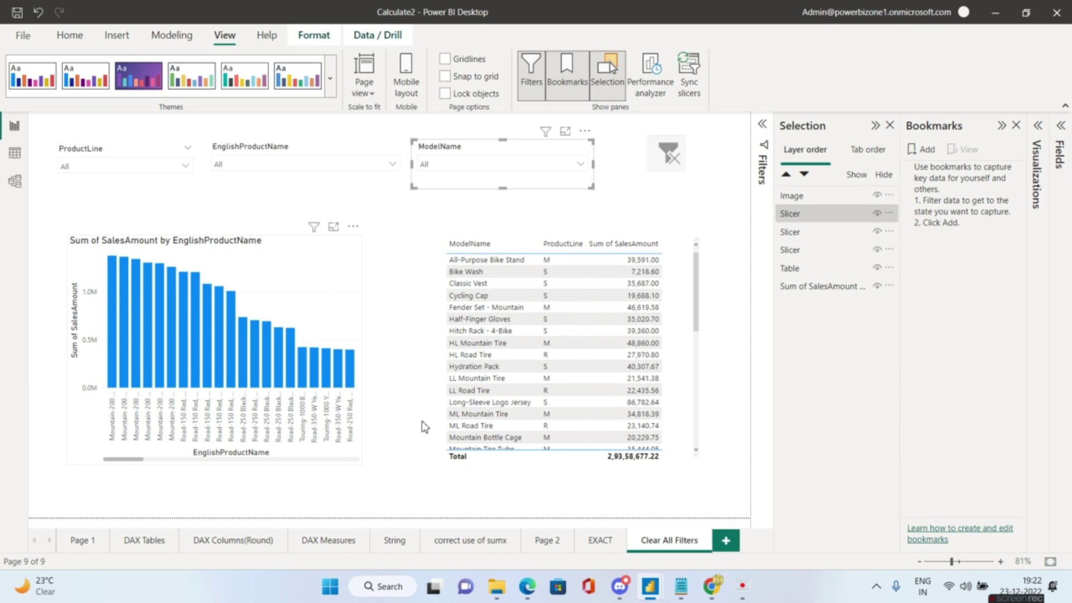
click(478, 194)
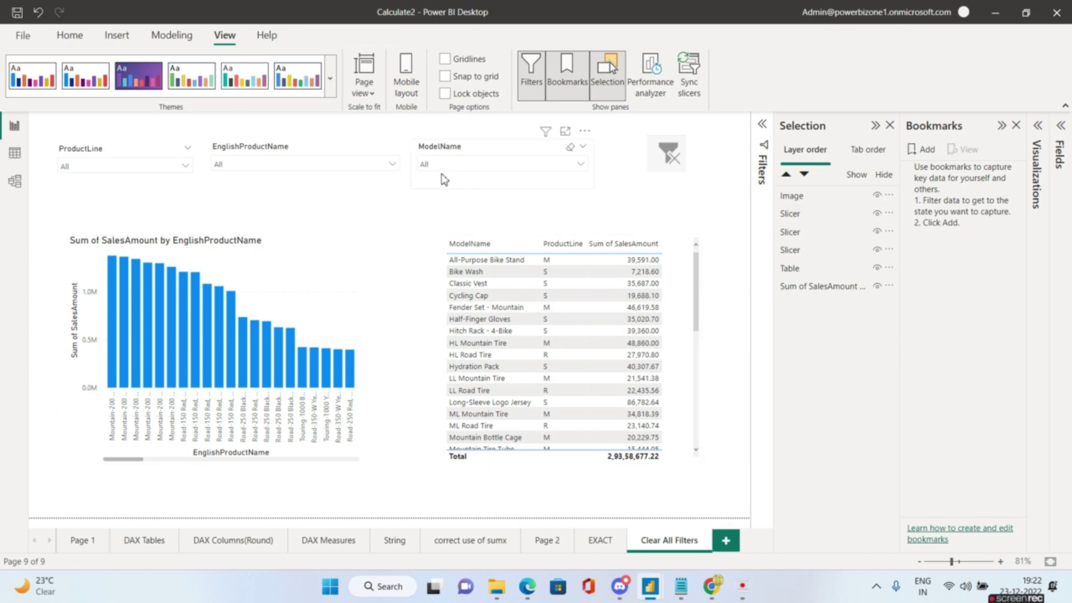
mouse_move(132, 175)
click(927, 155)
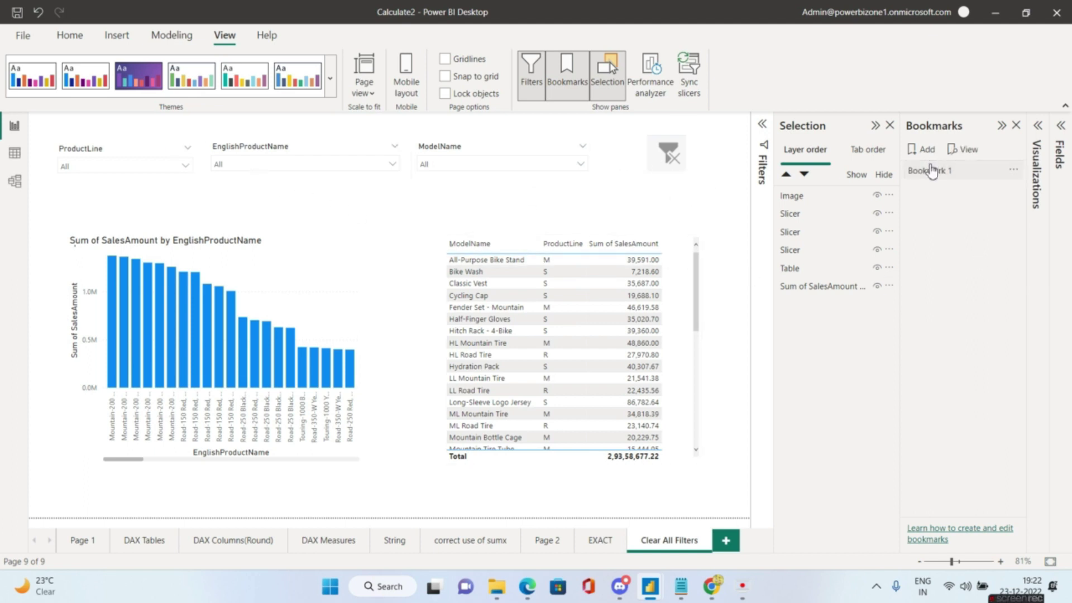
- Rename the new bookmark to Clear ALL Filters and update it with the current unfiltered page state
double_click(944, 172)
text(Clear ALL Filters)
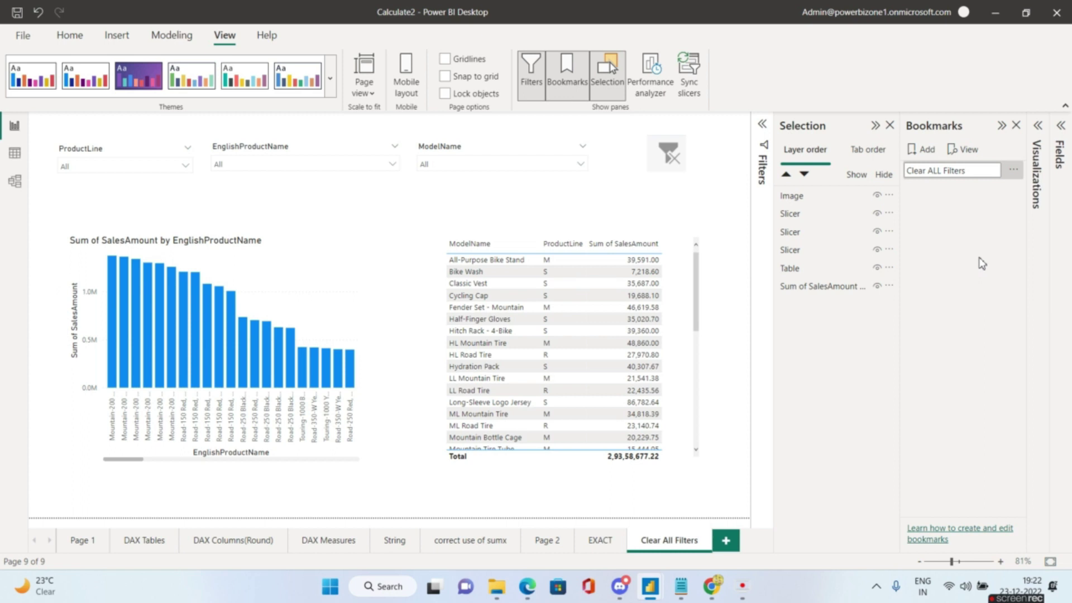
key(Return)
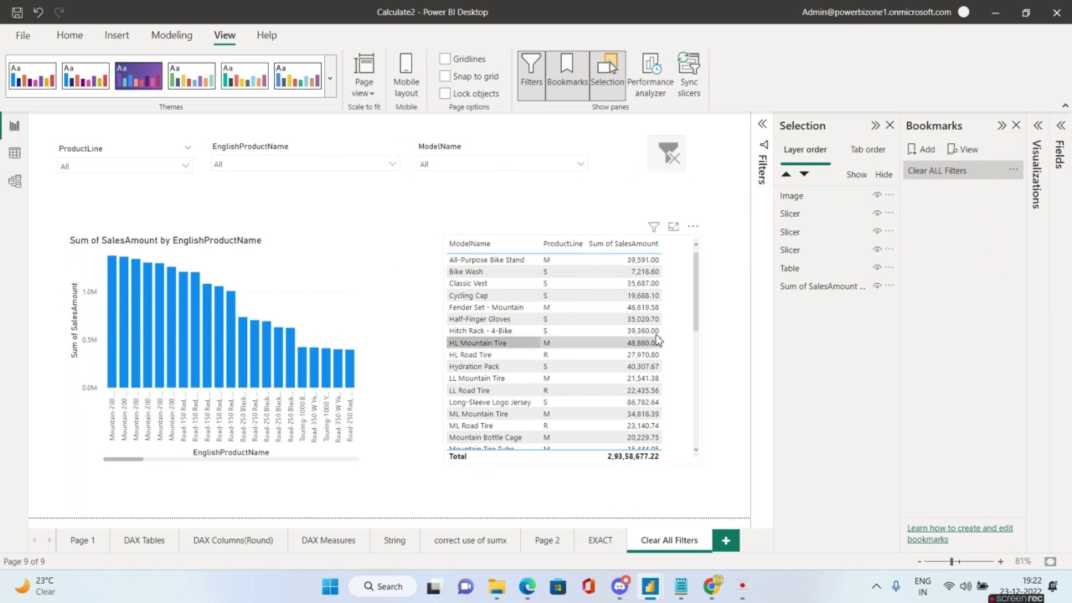
click(1014, 169)
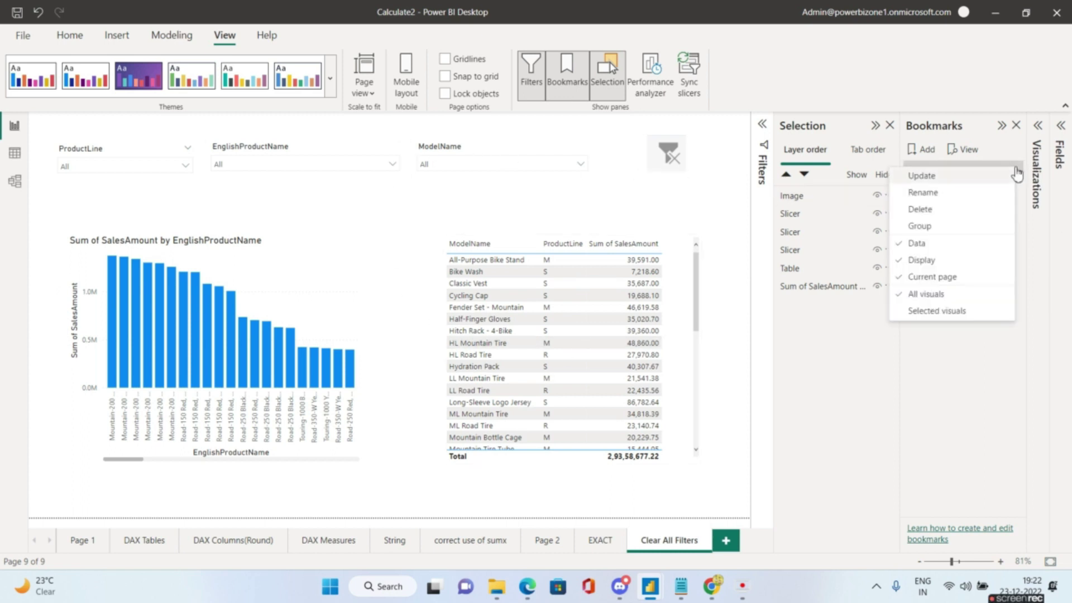
click(975, 177)
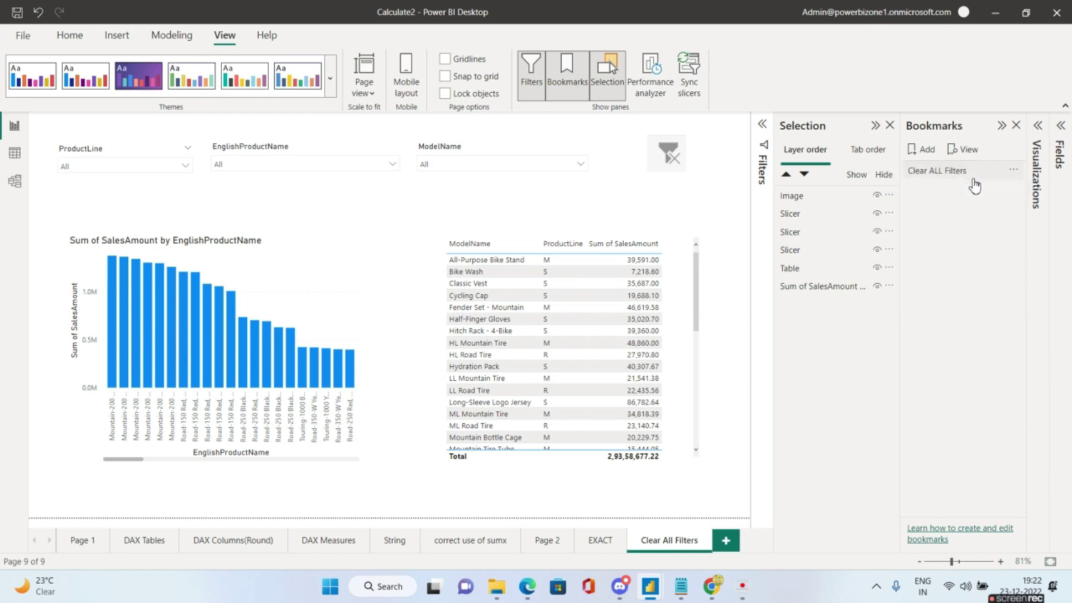
click(973, 178)
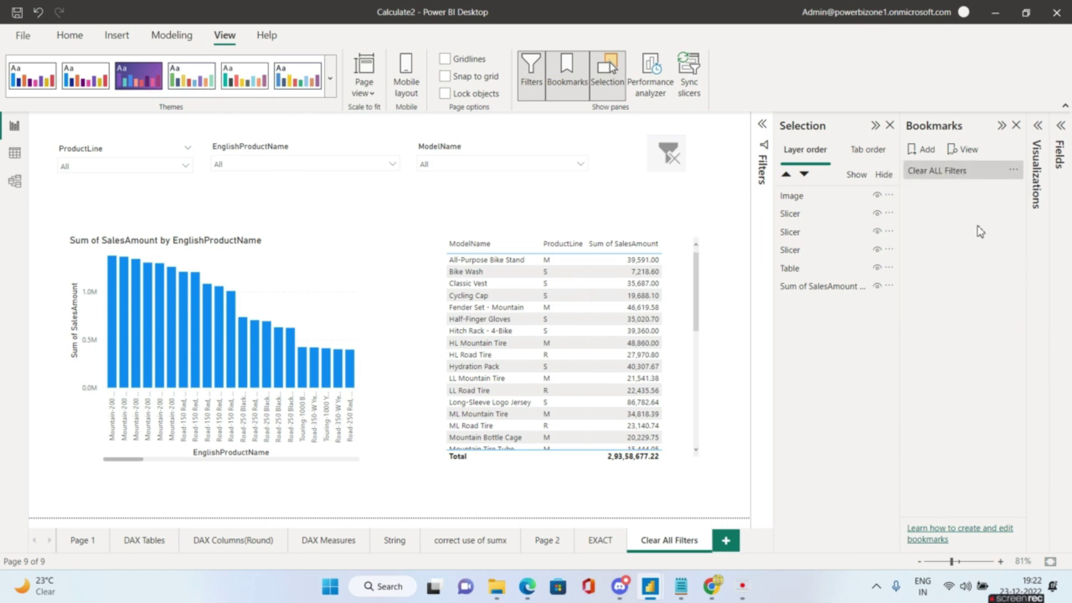
- Enable the clear-filter image's action, with type Bookmark and Clear ALL Filters as the bookmark, after collapsing the Selection and Bookmarks panes
click(875, 126)
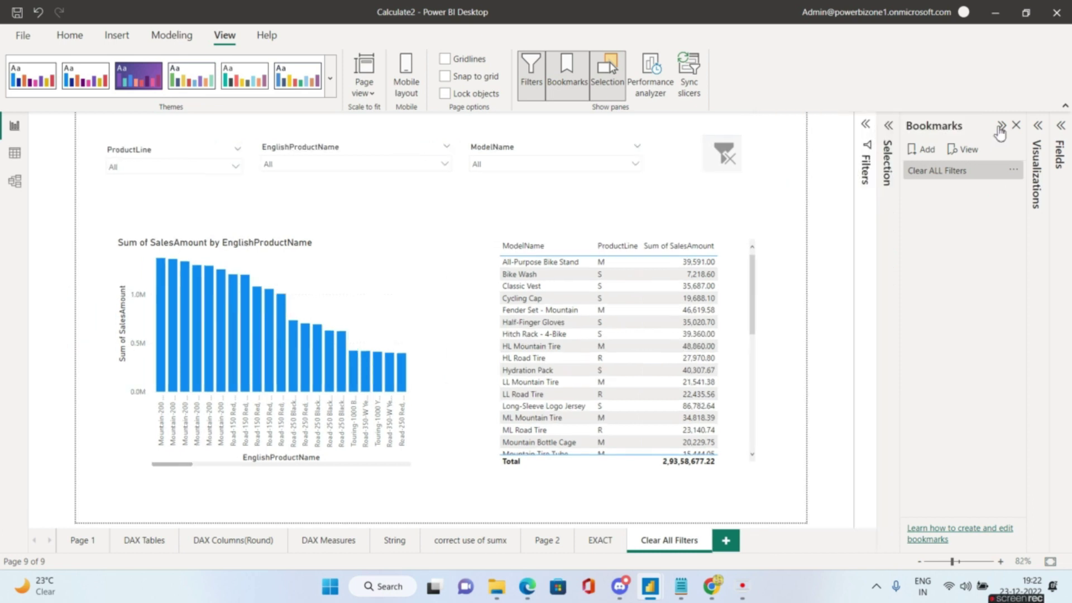
click(1002, 125)
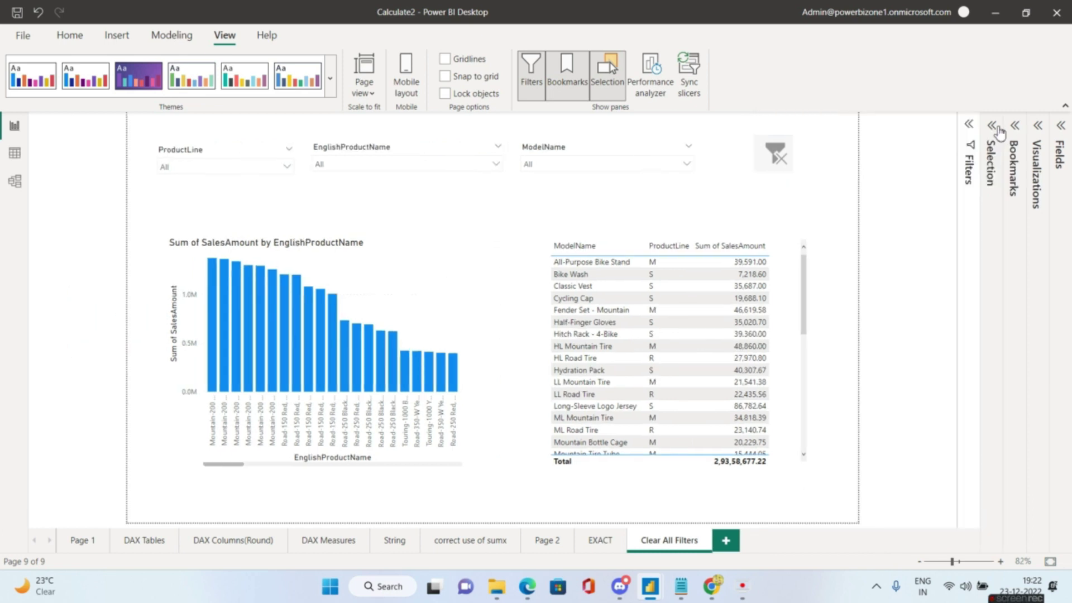
click(757, 148)
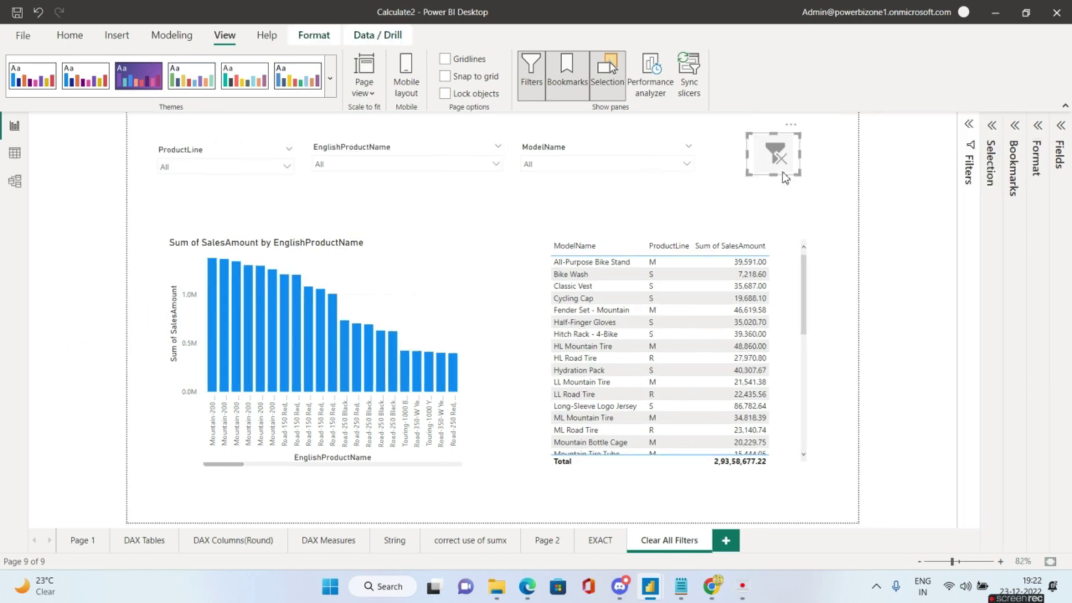
click(1038, 126)
click(943, 253)
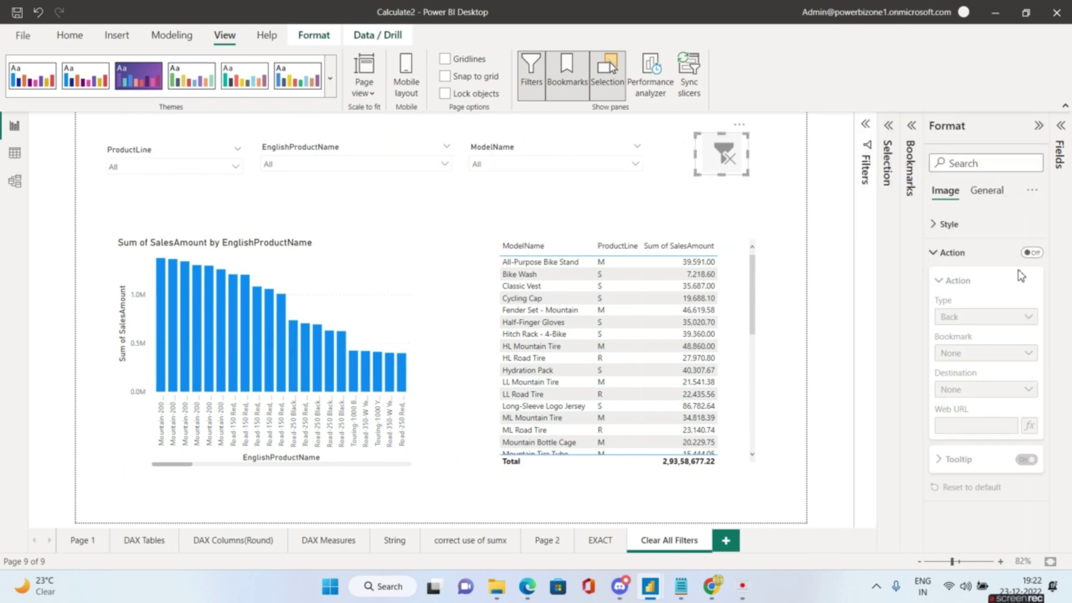
click(1032, 252)
click(978, 319)
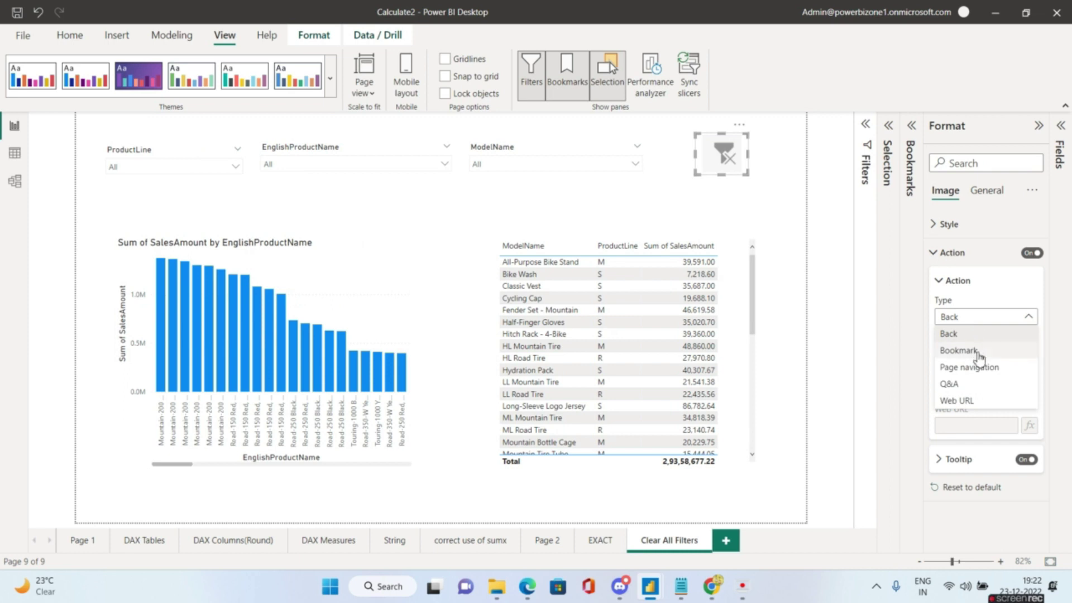
click(977, 352)
click(967, 353)
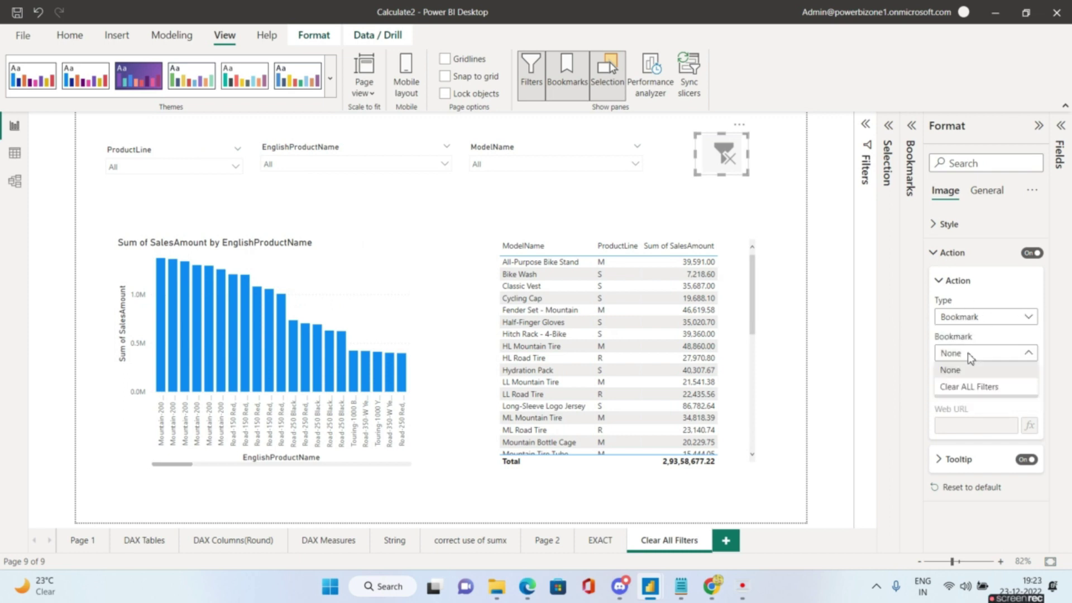
click(972, 391)
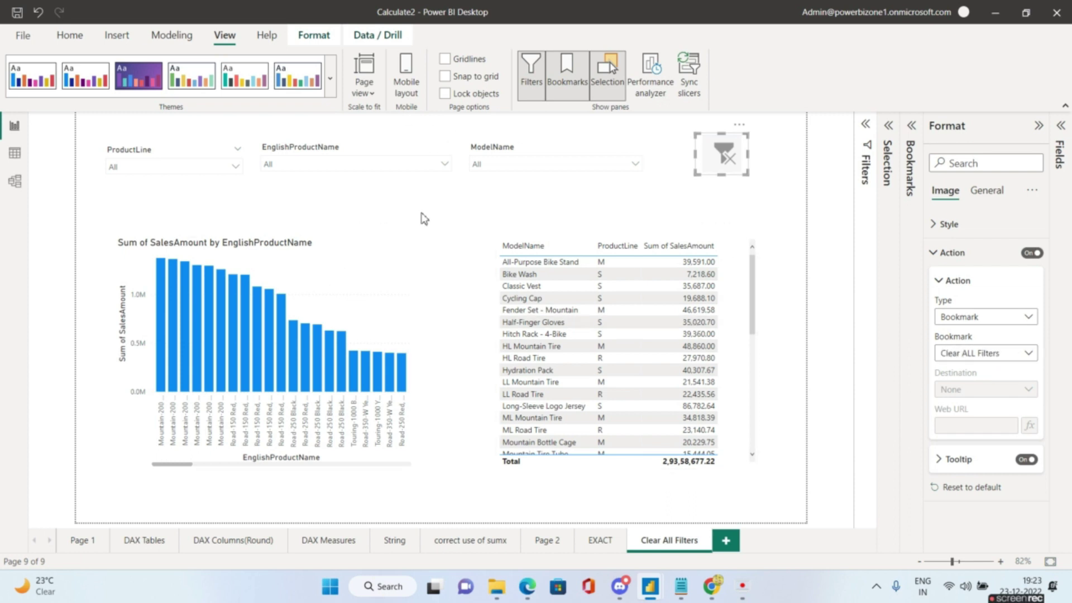
click(935, 254)
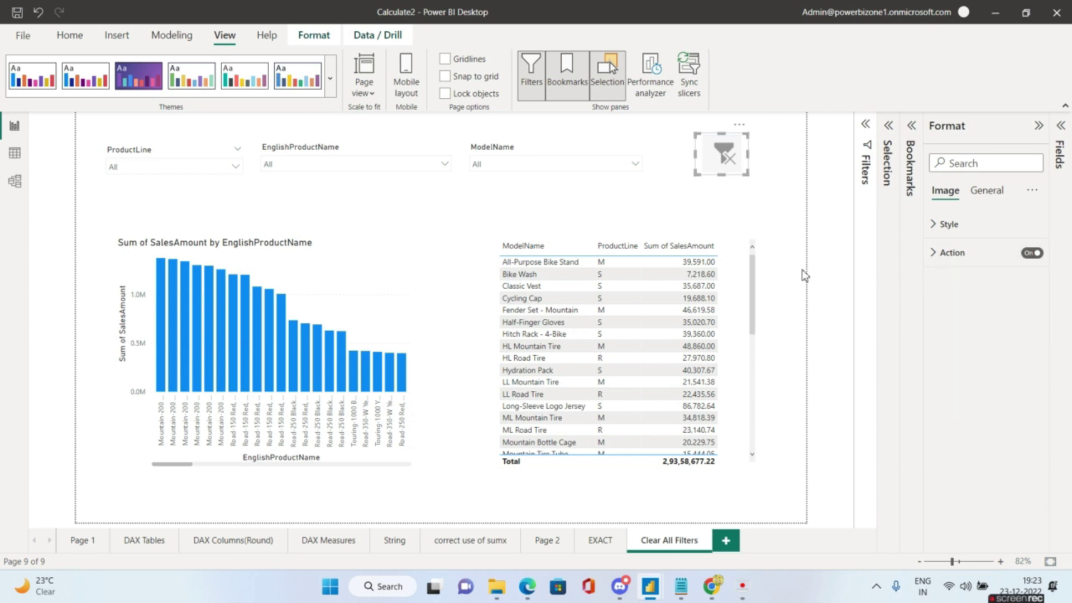
click(800, 284)
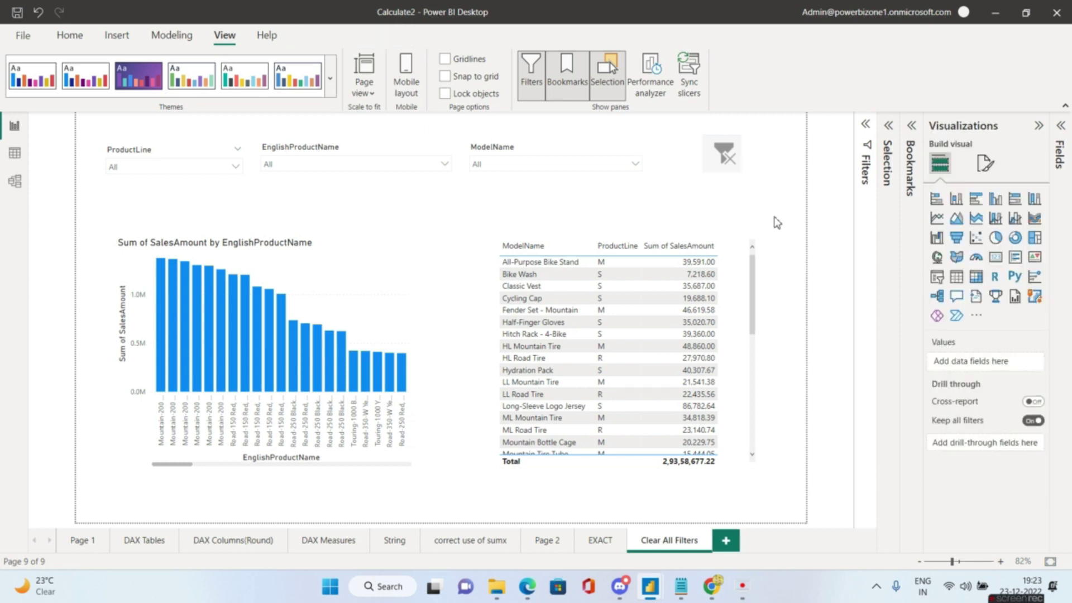
click(216, 175)
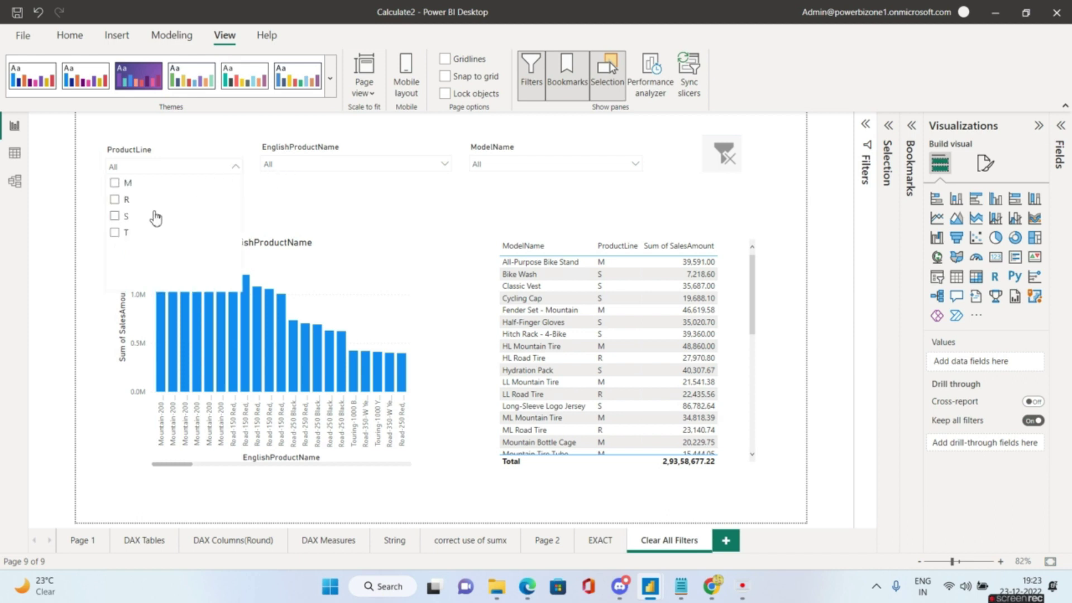
click(122, 188)
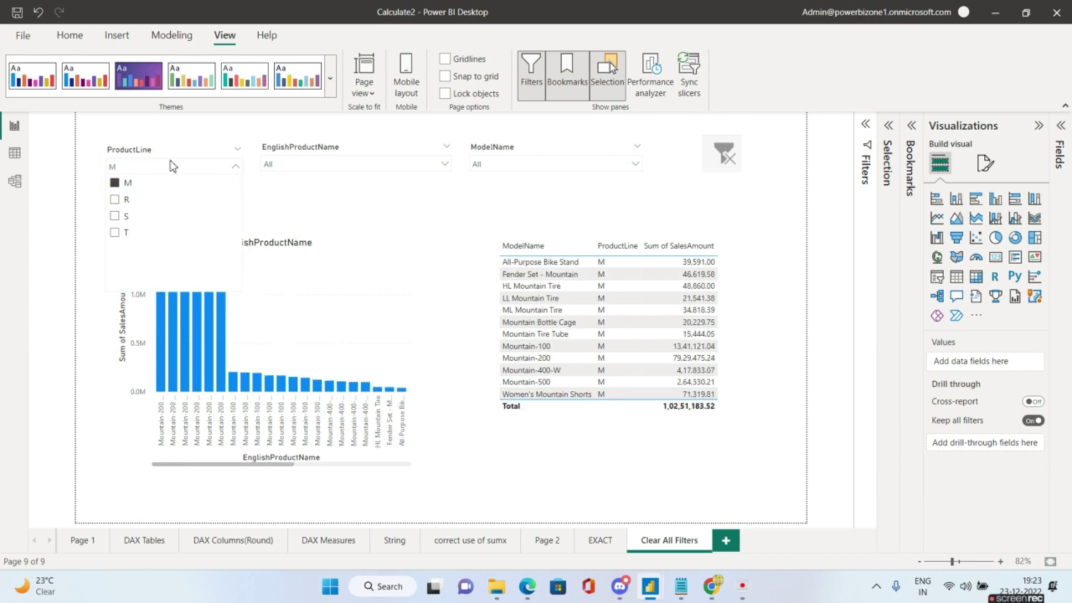
click(151, 129)
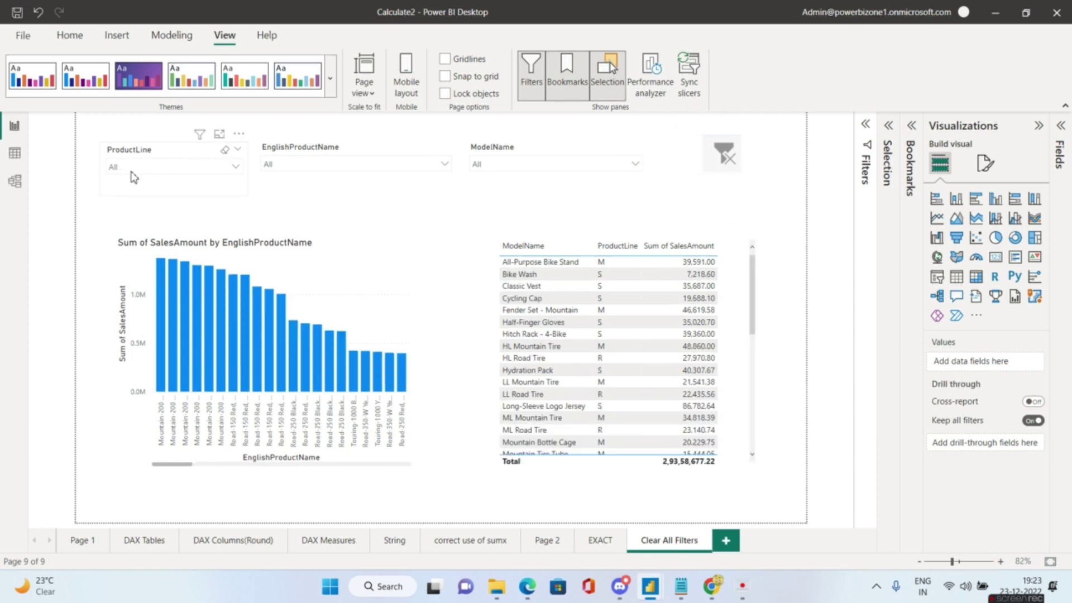
- Filter the ProductLine slicer to M and S, and the EnglishProductName and ModelName slicers to All-Purpose Bike Stand
click(150, 167)
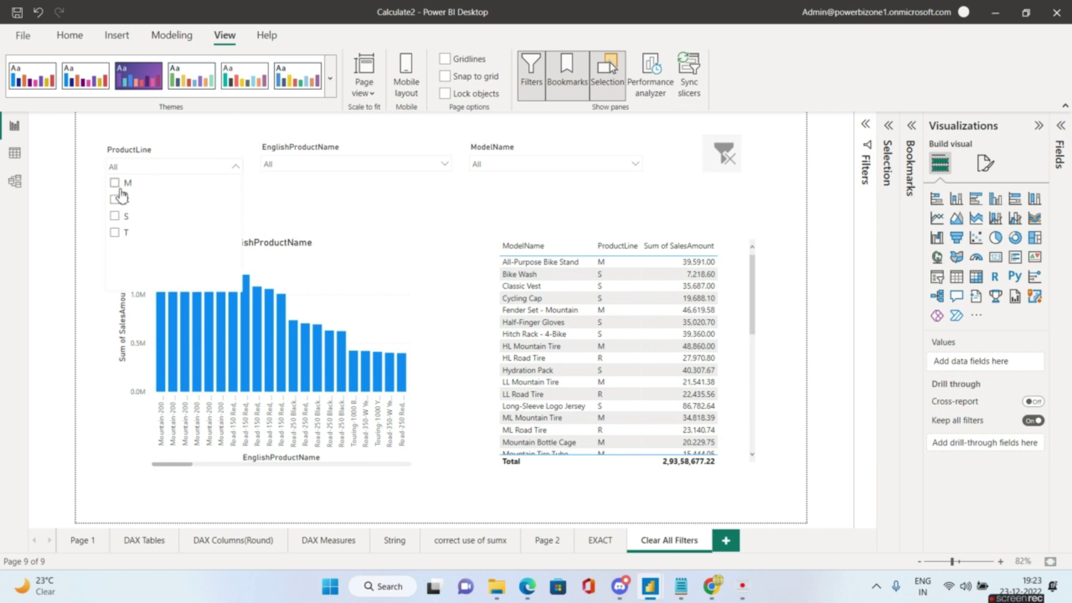
click(116, 184)
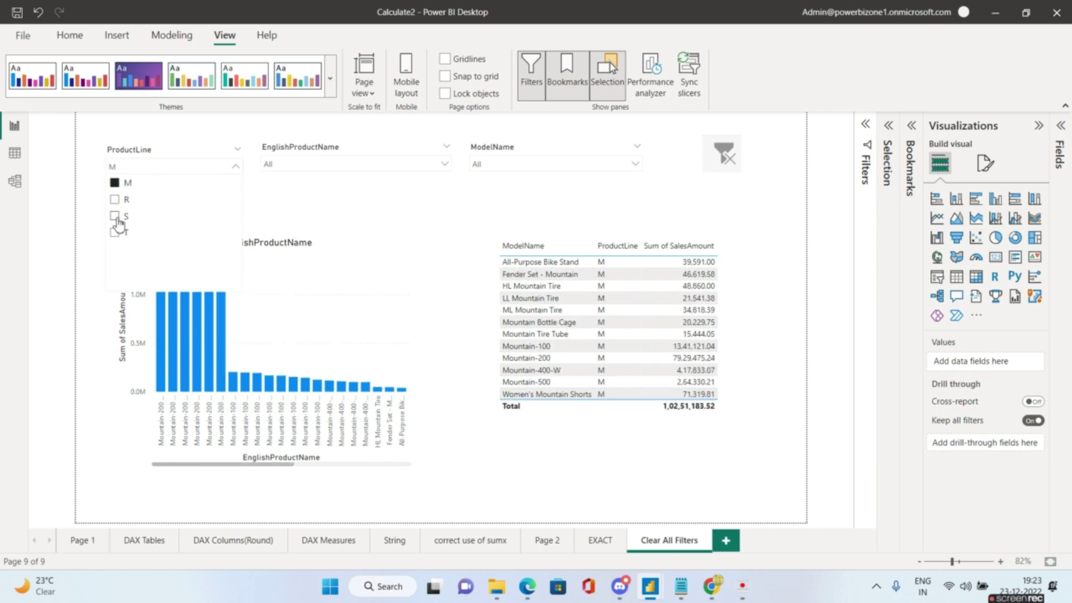
click(116, 218)
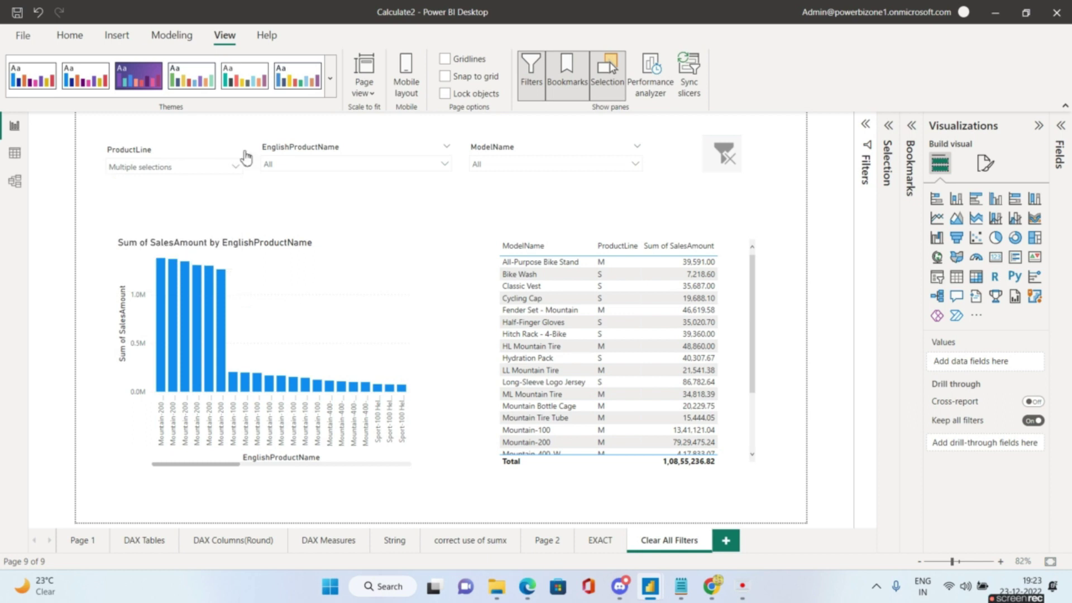
click(296, 168)
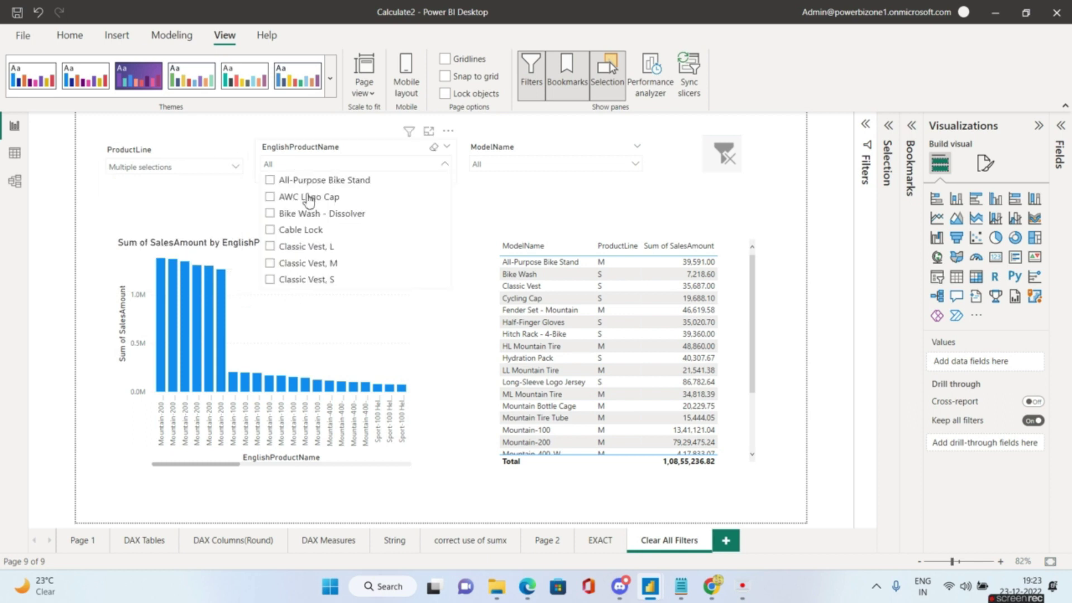
click(270, 180)
click(445, 164)
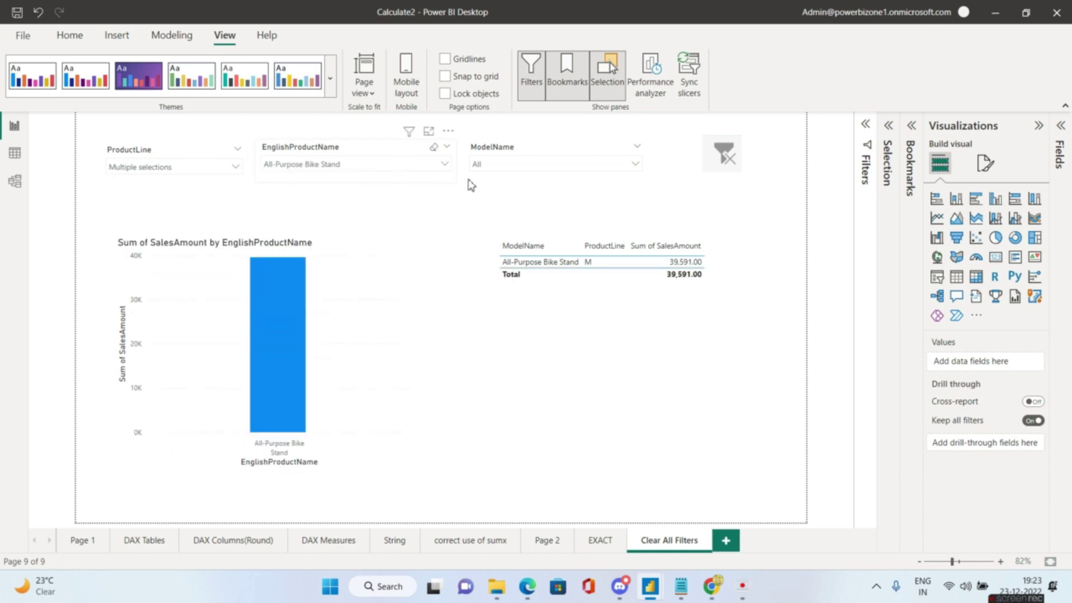
click(497, 166)
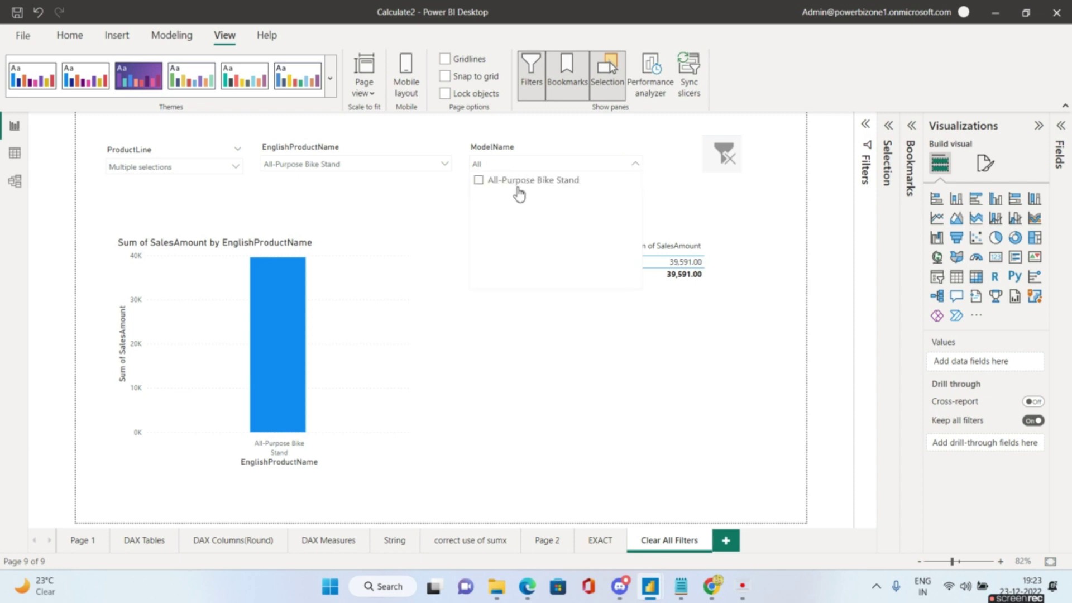
click(486, 180)
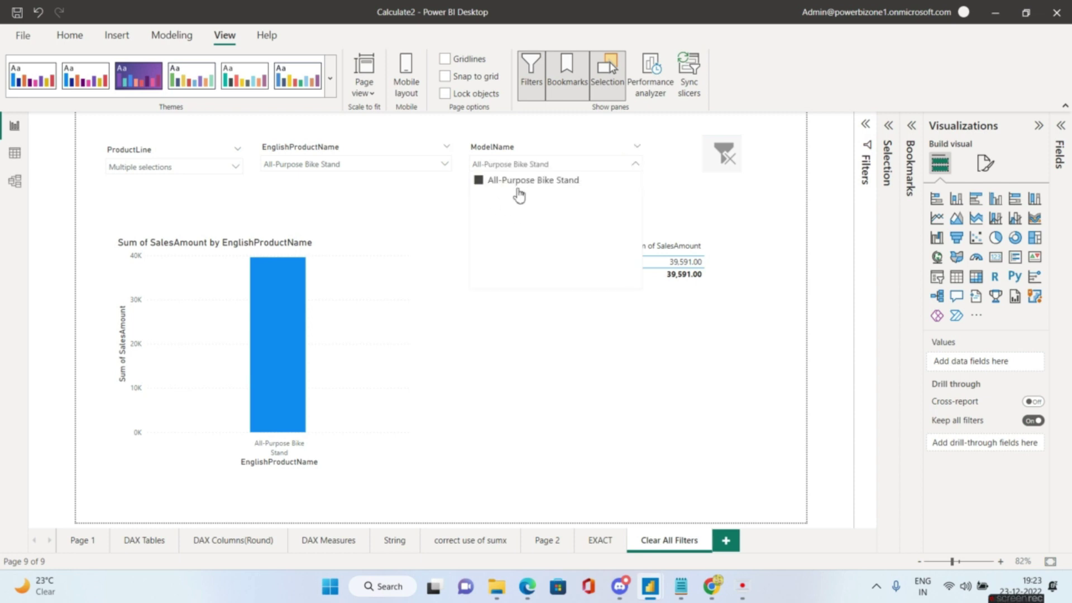
click(88, 178)
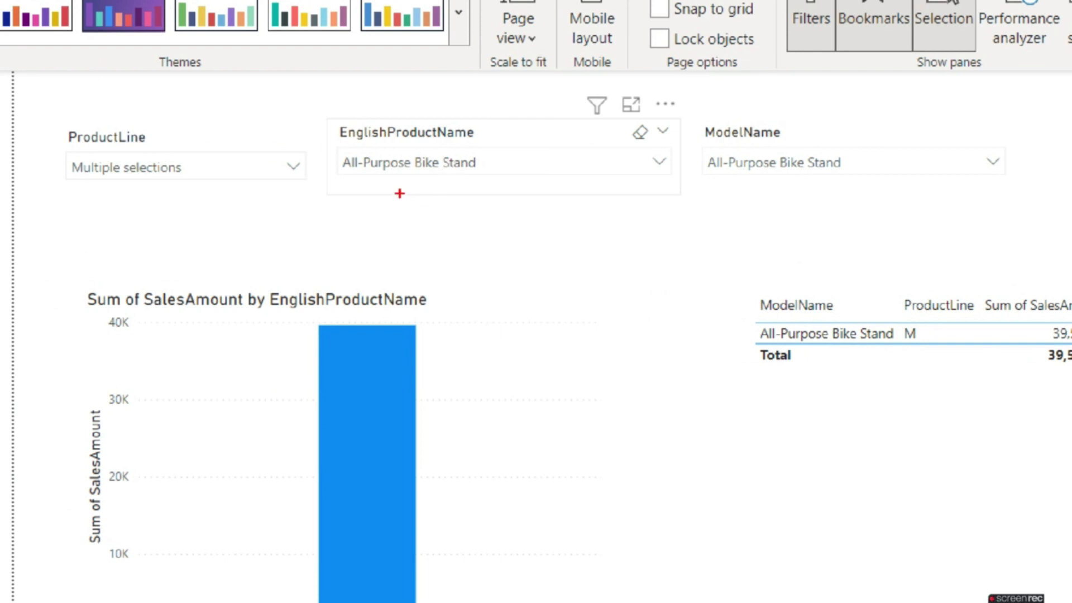
- Test the clear-filter image by triggering its bookmark action to reset all three slicers
drag(400, 193, 469, 195)
drag(780, 181, 810, 185)
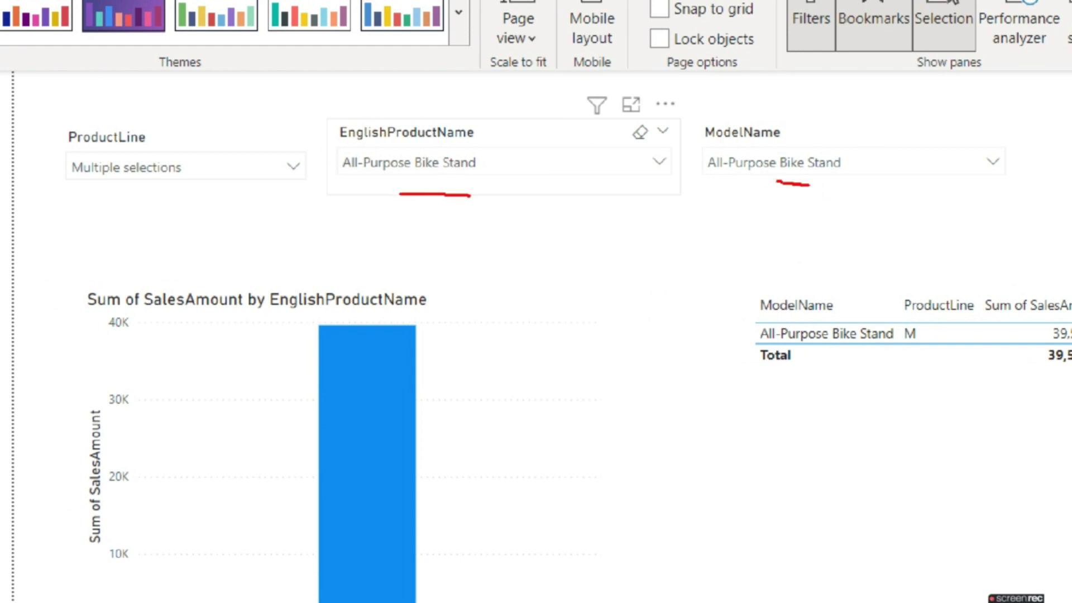
key(Escape)
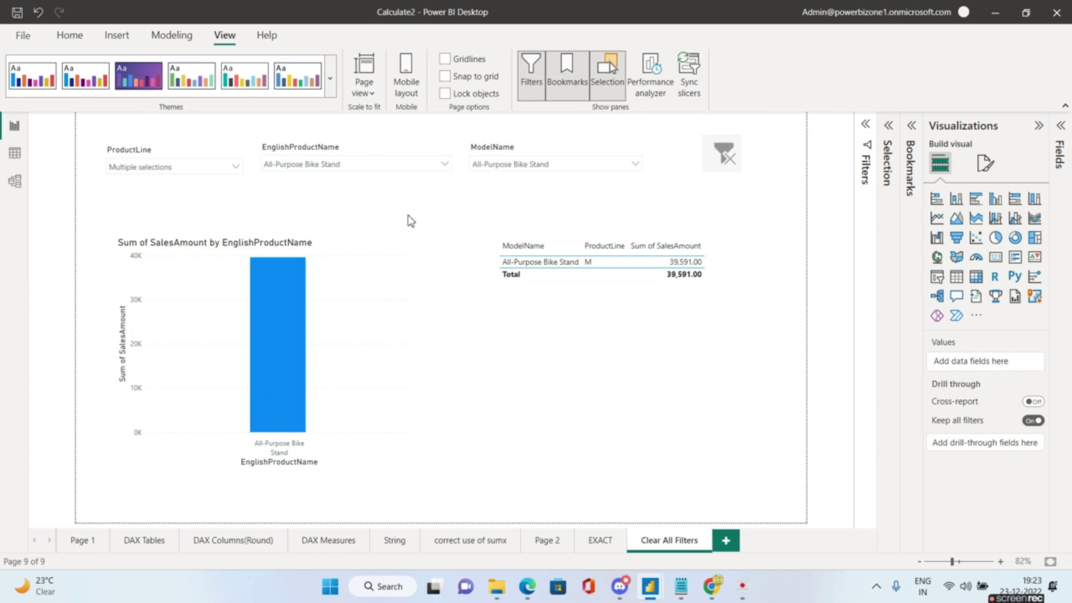
ctrl+click(711, 161)
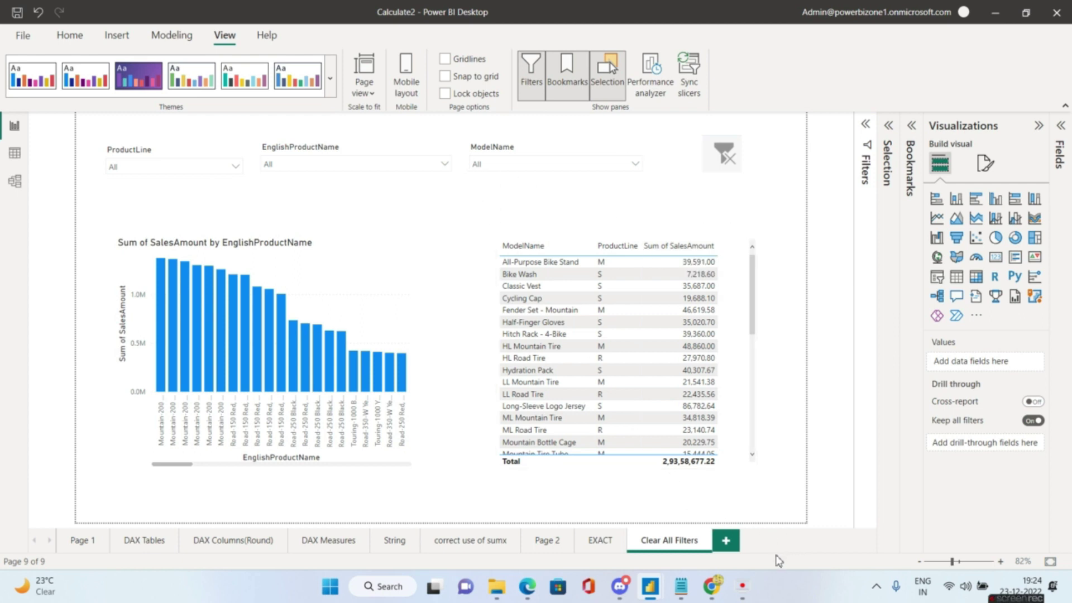
- Switch to the Power BI Interview Questions and Answers notes in Notepad and highlight question 3 about displaying the slicer's selected value
mouse_move(680, 593)
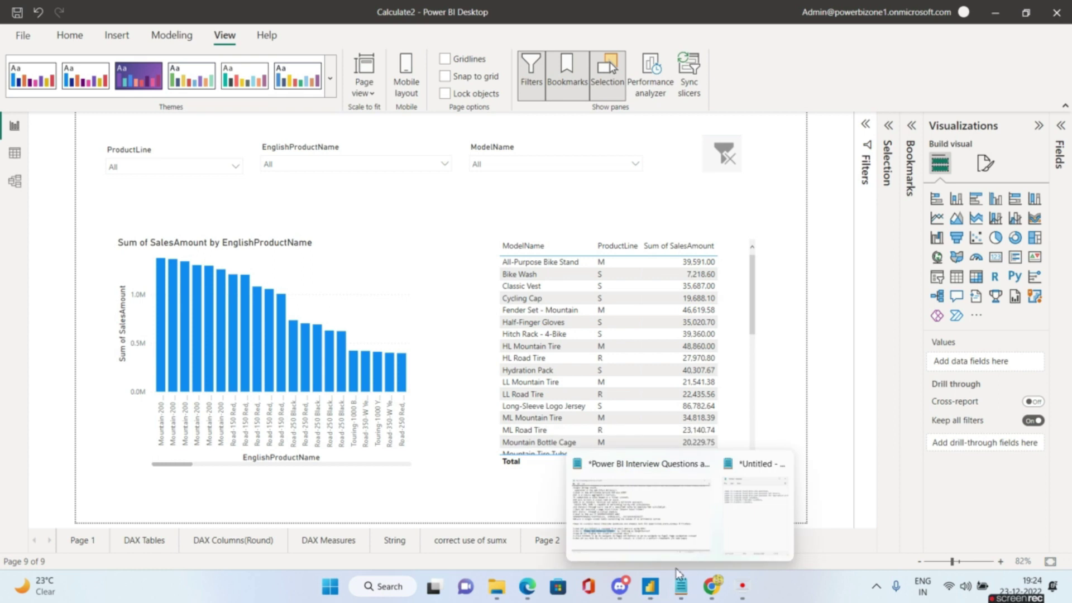
click(642, 502)
drag(31, 417, 438, 416)
- Switch to the Selected Values Examples report in Power BI Desktop and set the Country slicer to Mexico, then to France
mouse_move(655, 596)
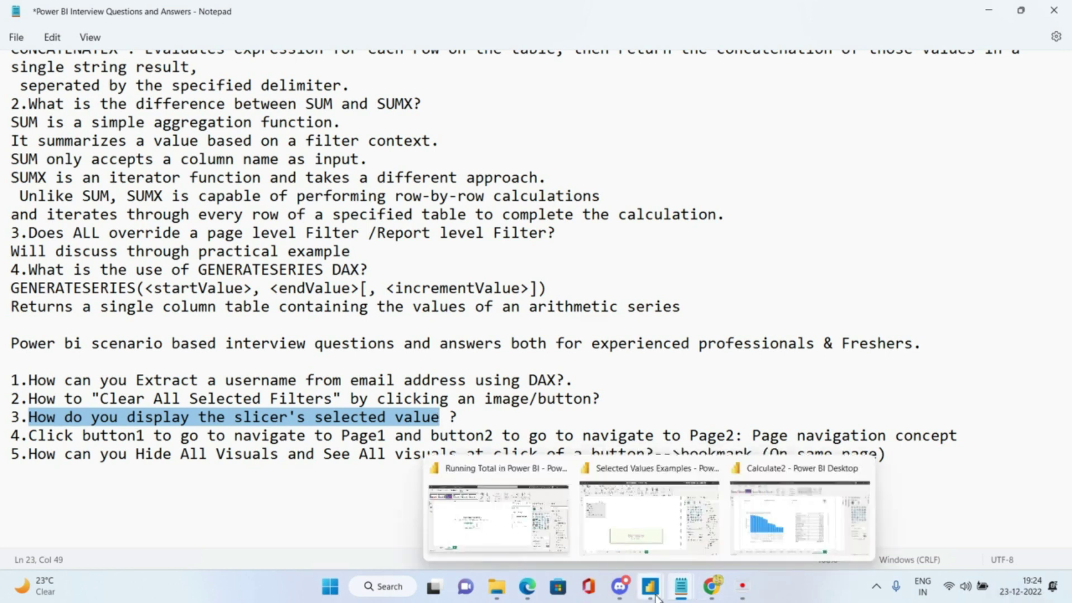
click(655, 509)
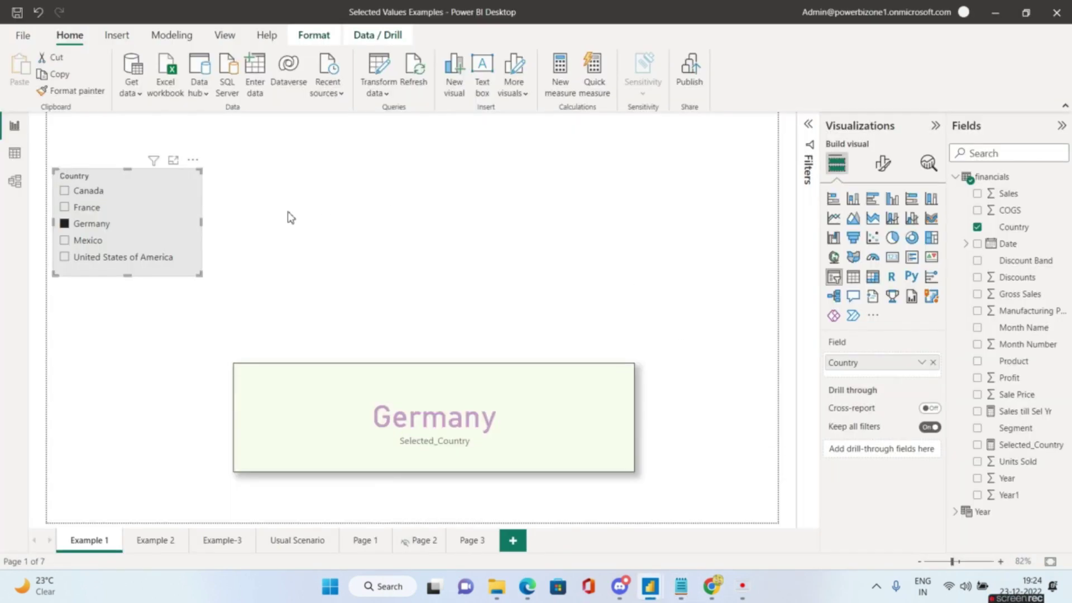
click(66, 241)
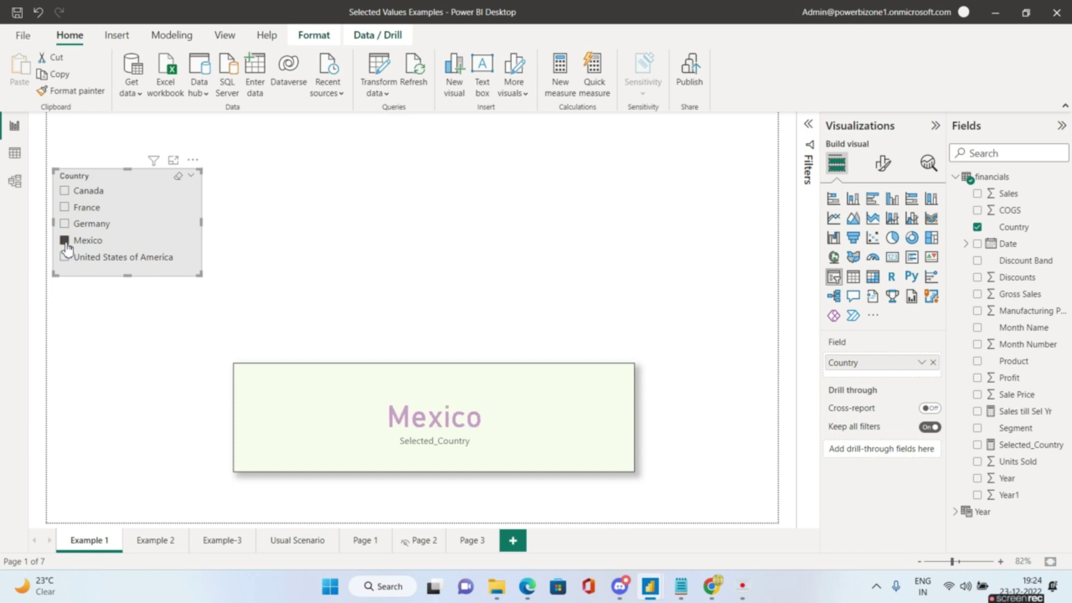
click(65, 208)
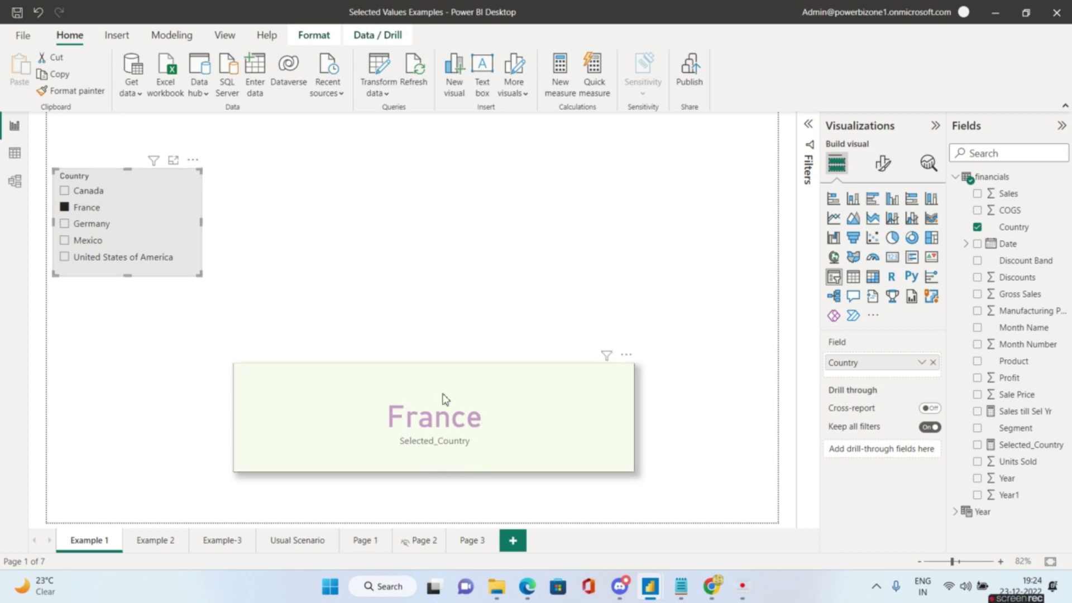
- Select the Selected_Country card and open the DAX formula of its measure
click(374, 388)
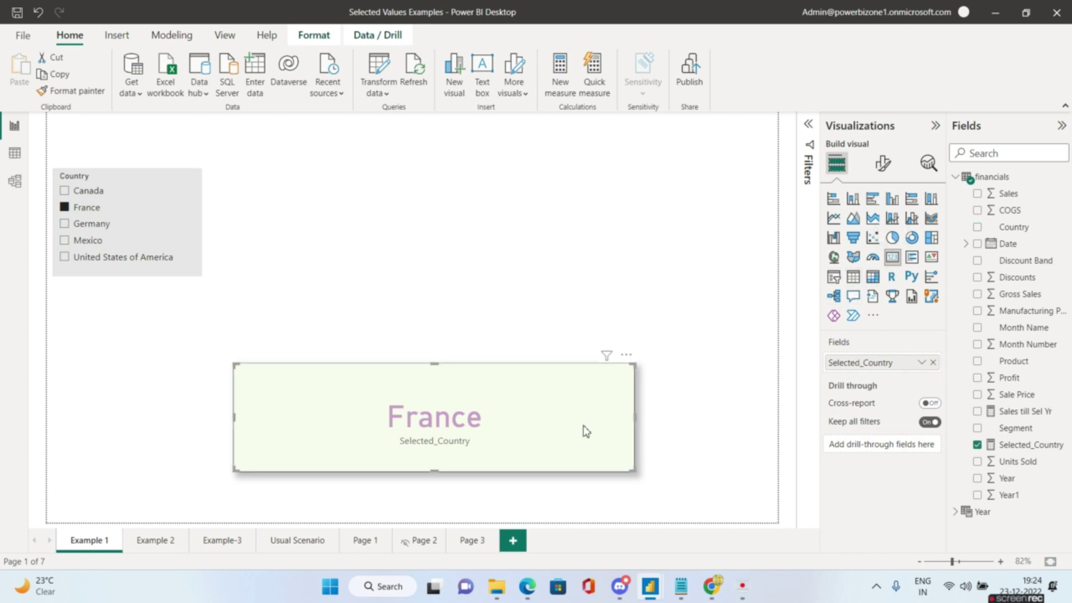
click(1037, 450)
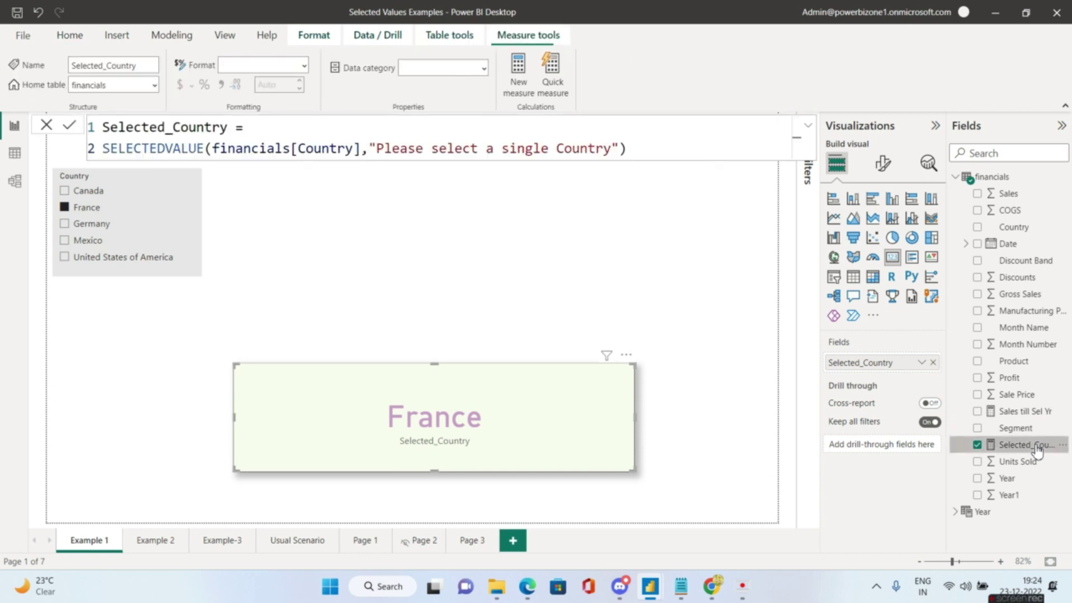
- Examine the Selected_Country formula by enlarging it and highlighting SELECTEDVALUE and its "Please select a single Country" alternate result
click(308, 149)
scroll(308, 150, up, 2)
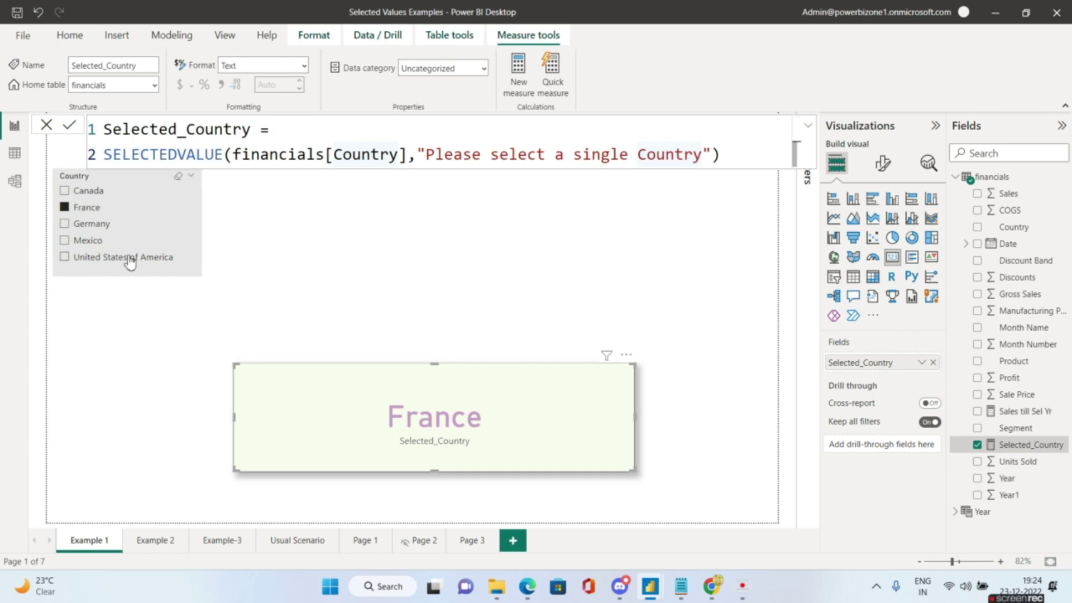
drag(105, 155, 224, 160)
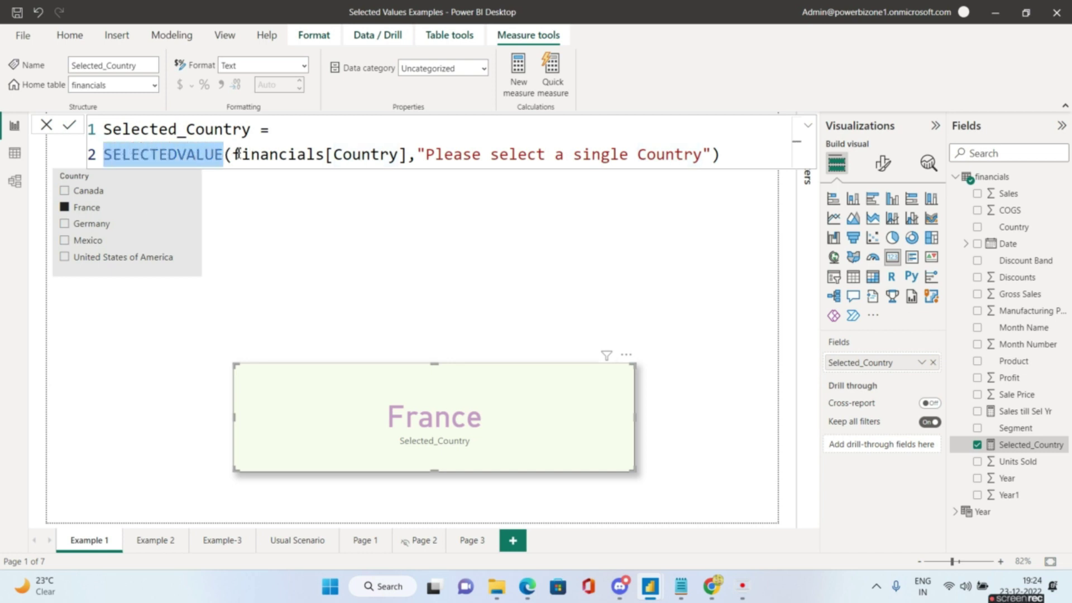
drag(233, 155, 704, 155)
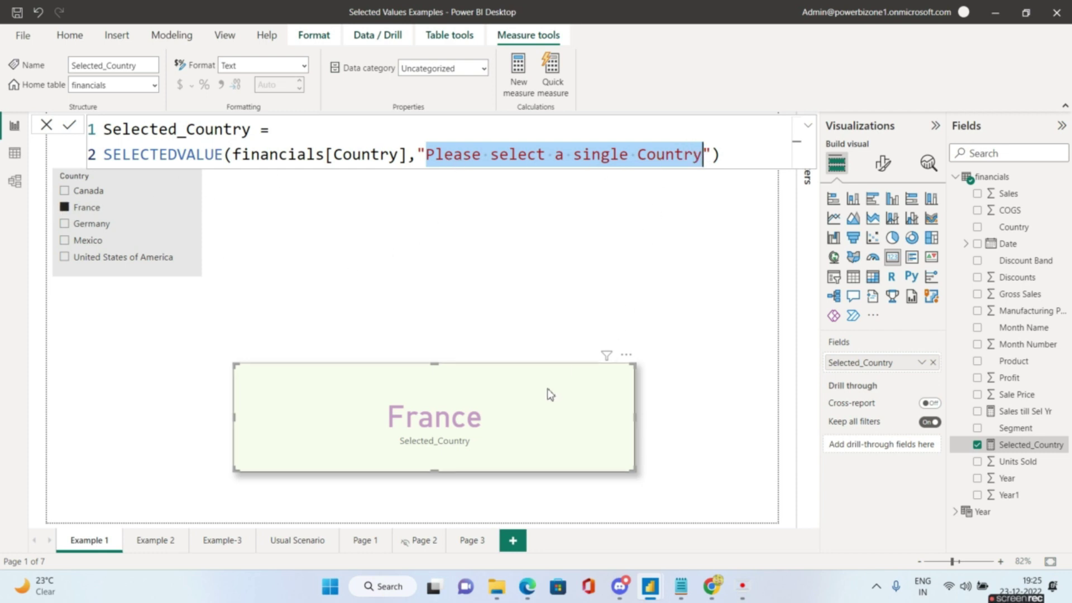
- Clear France in the Country slicer, choose Germany, and highlight financials[Country] in the Selected_Country measure's formula
click(65, 207)
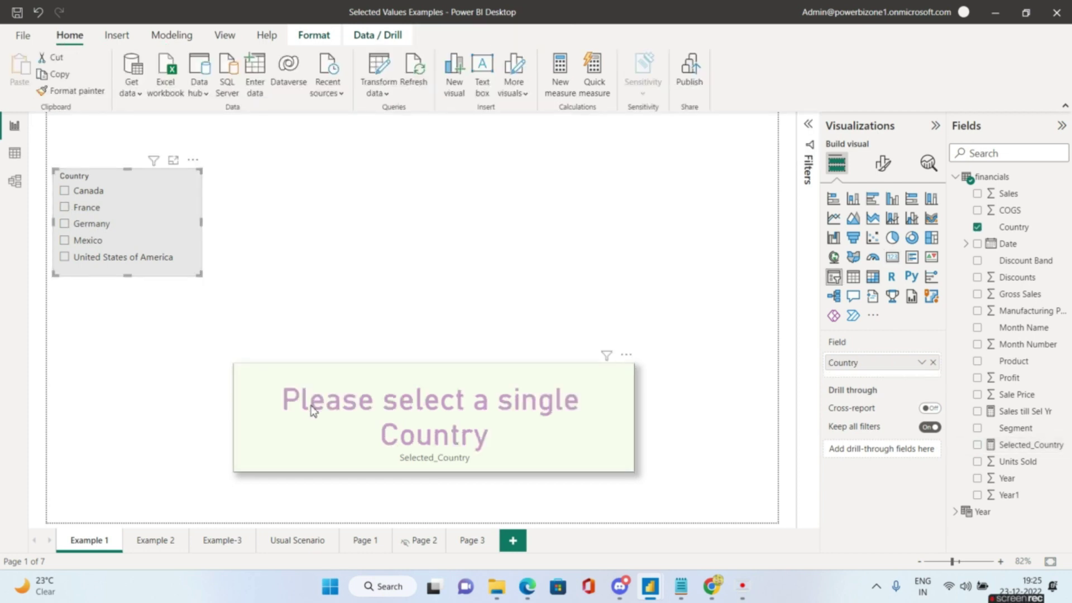
click(65, 224)
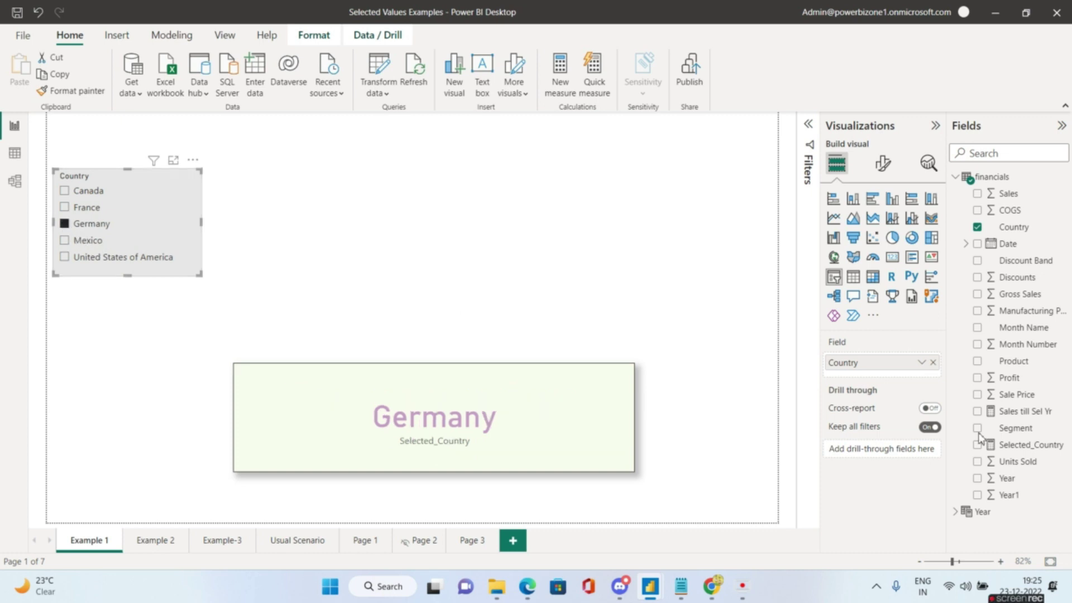
click(1038, 445)
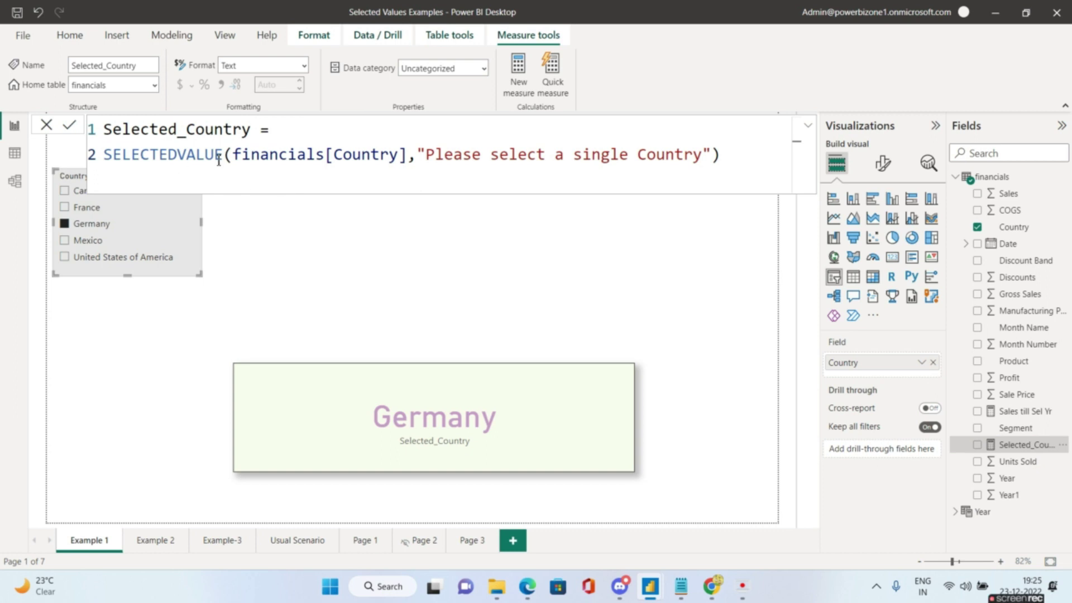
drag(234, 155, 410, 167)
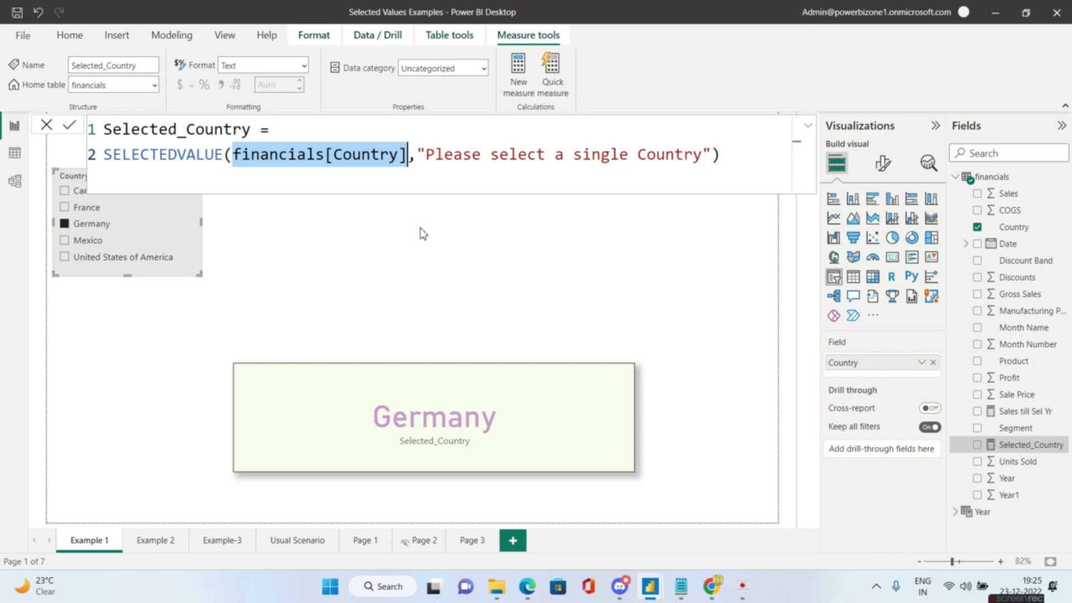
click(428, 247)
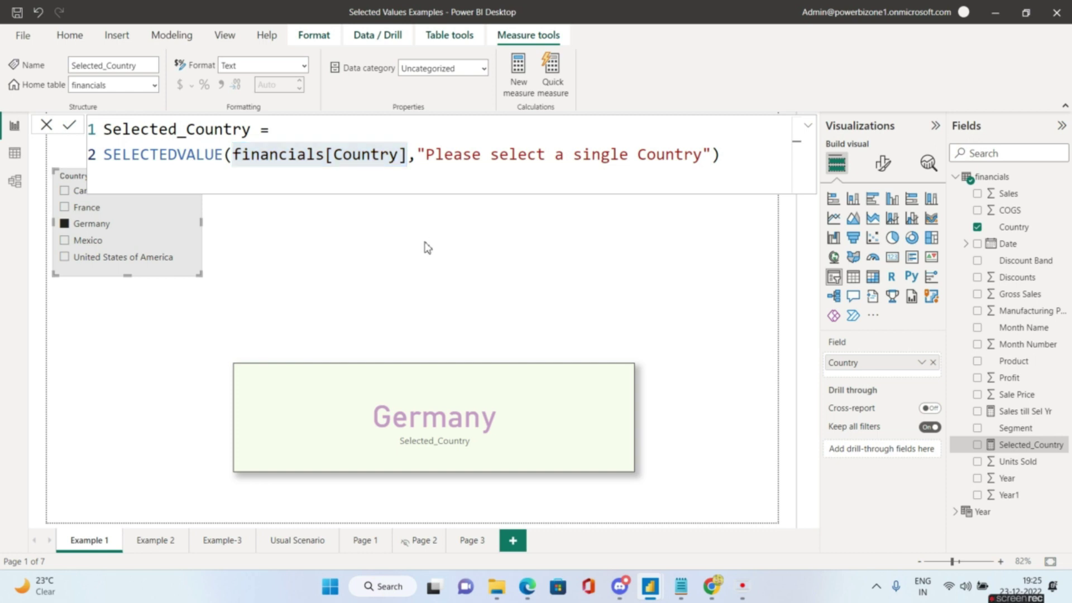
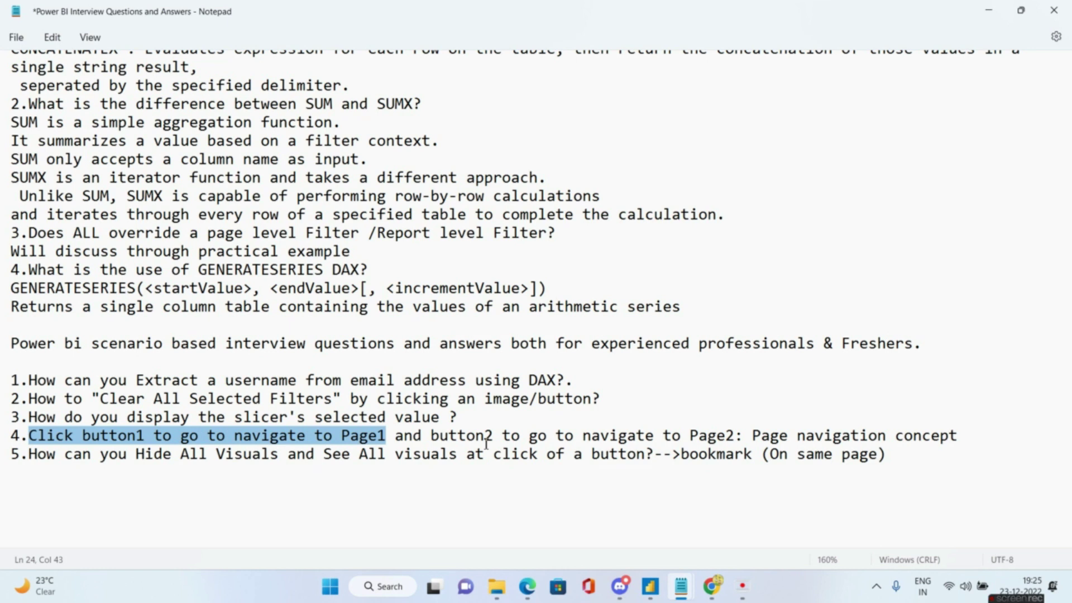
- Switch to the Calculate2 report in Power BI Desktop and add a new blank report page
mouse_move(651, 599)
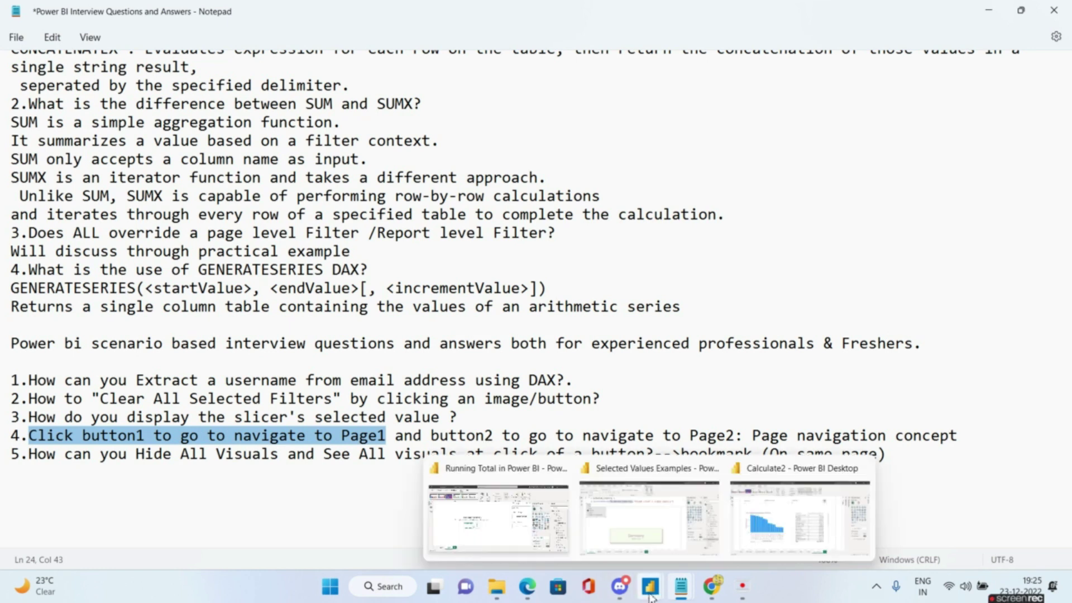
click(745, 535)
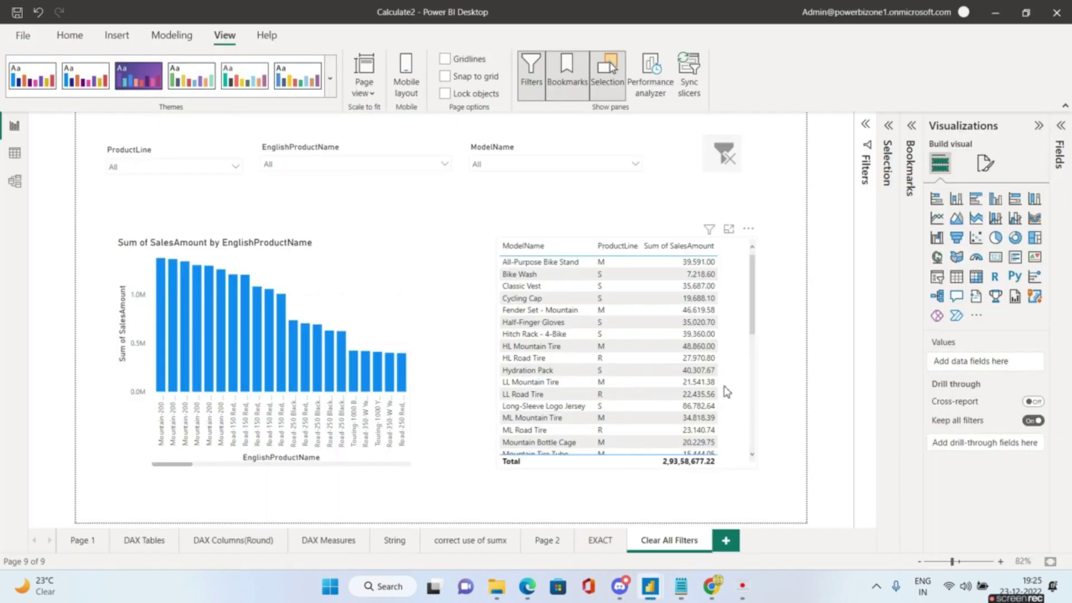
click(736, 550)
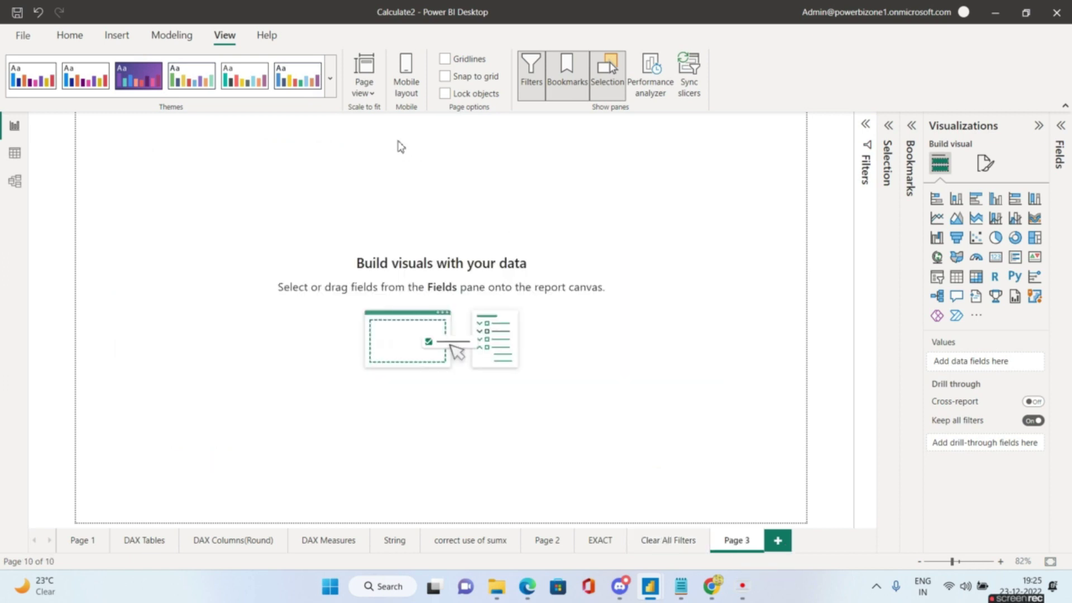
- Insert a blank button on the new page and set its text to Page A at font size 25
click(114, 39)
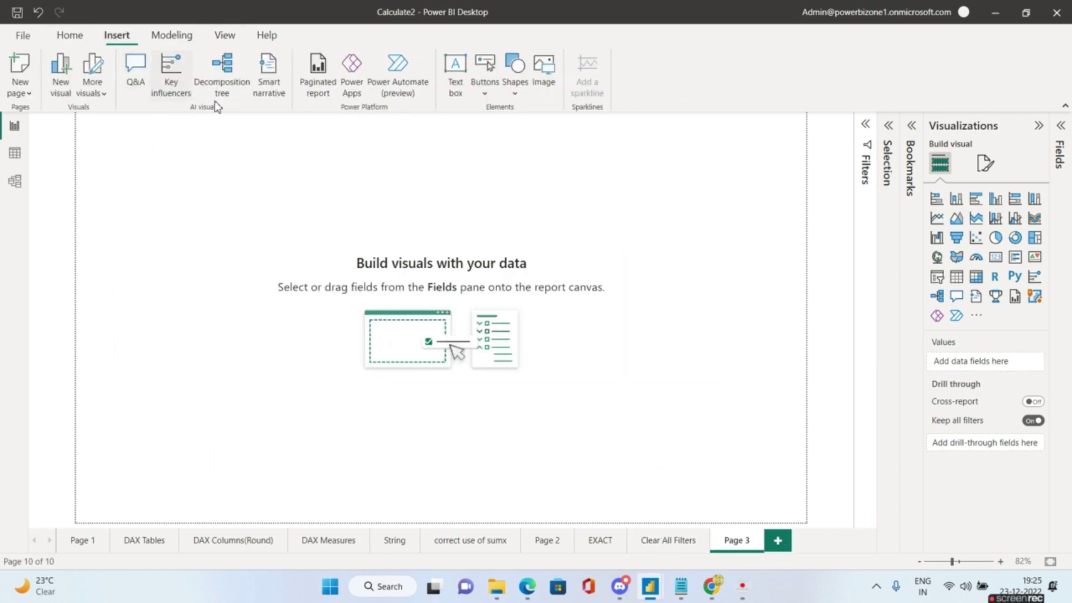
click(485, 94)
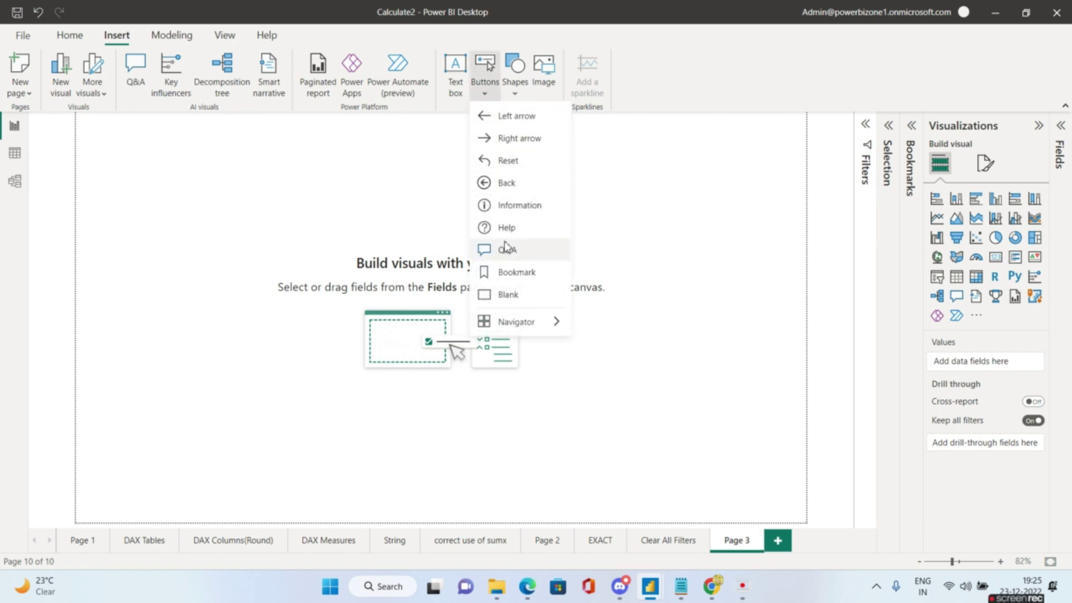
click(508, 294)
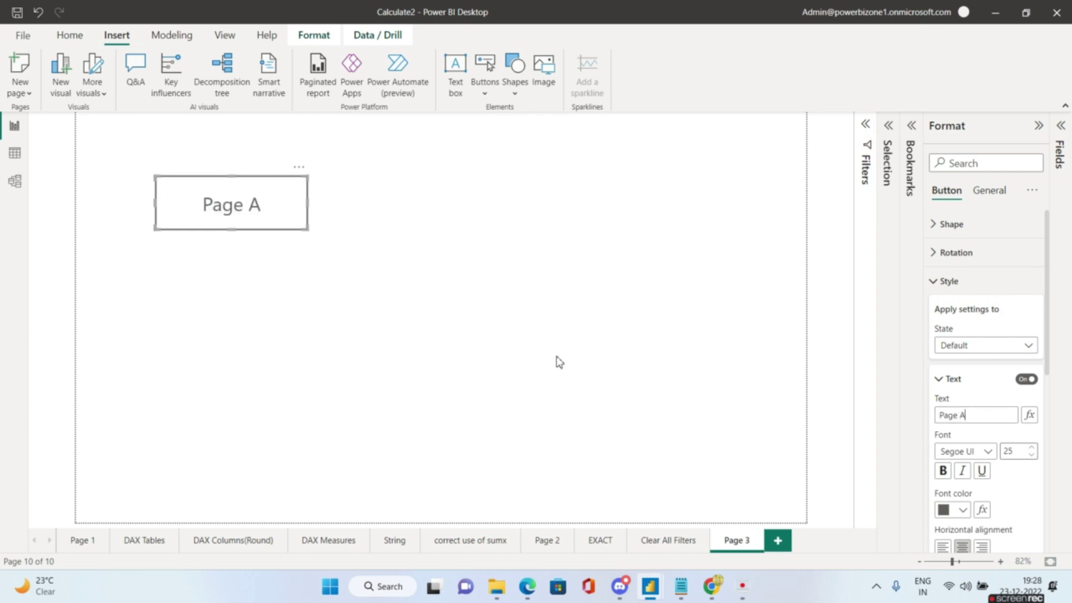
click(526, 342)
- Duplicate the Page A button, place the copy to its right on the canvas, and set the copy's text to Page B
click(271, 206)
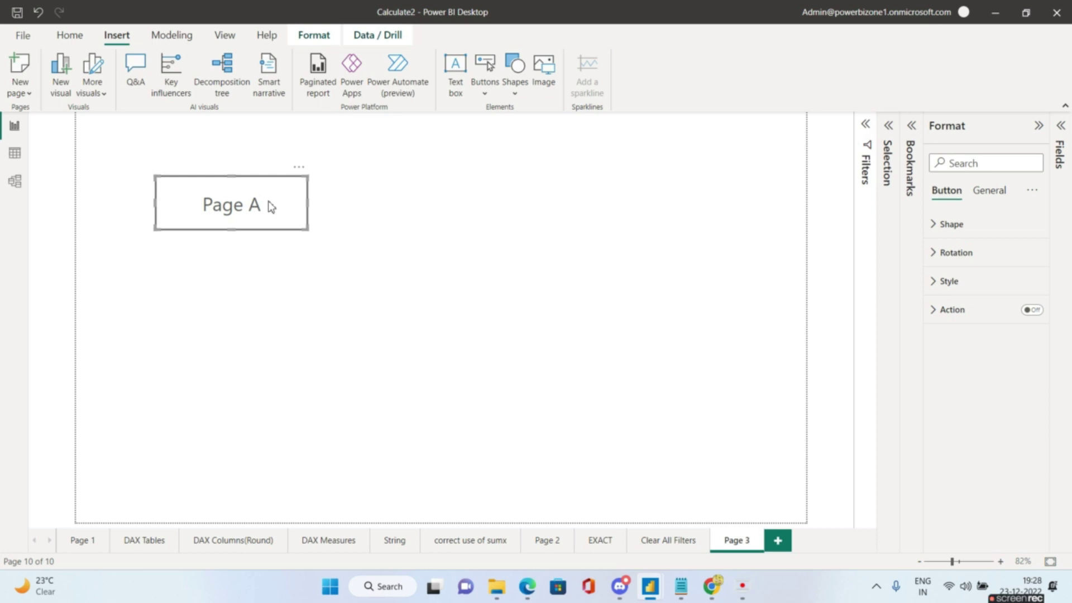
key(ctrl+c)
key(ctrl+v)
drag(280, 211, 643, 206)
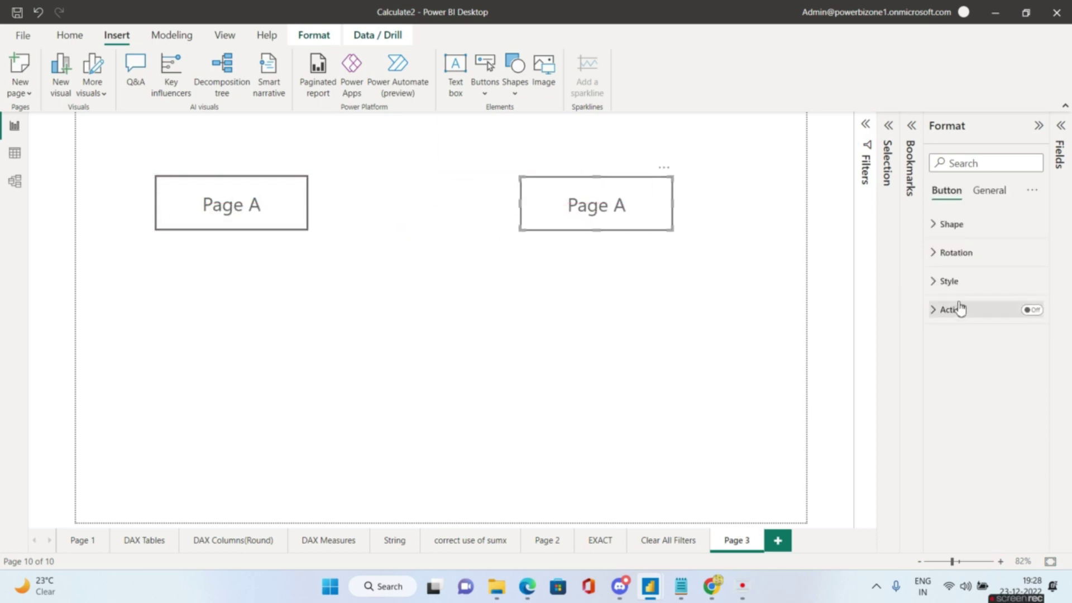
click(937, 286)
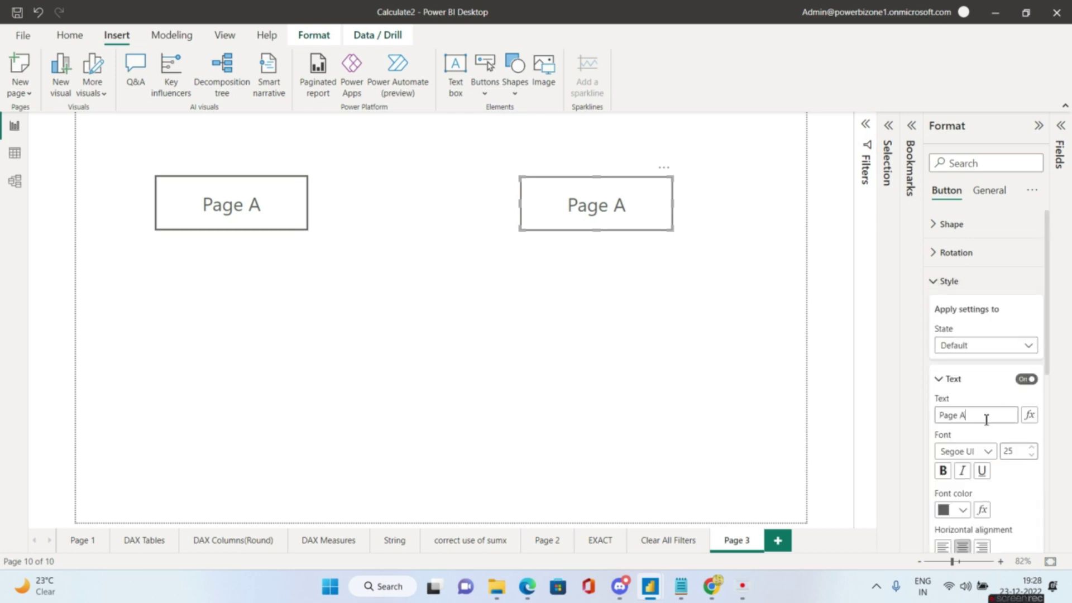
text(B)
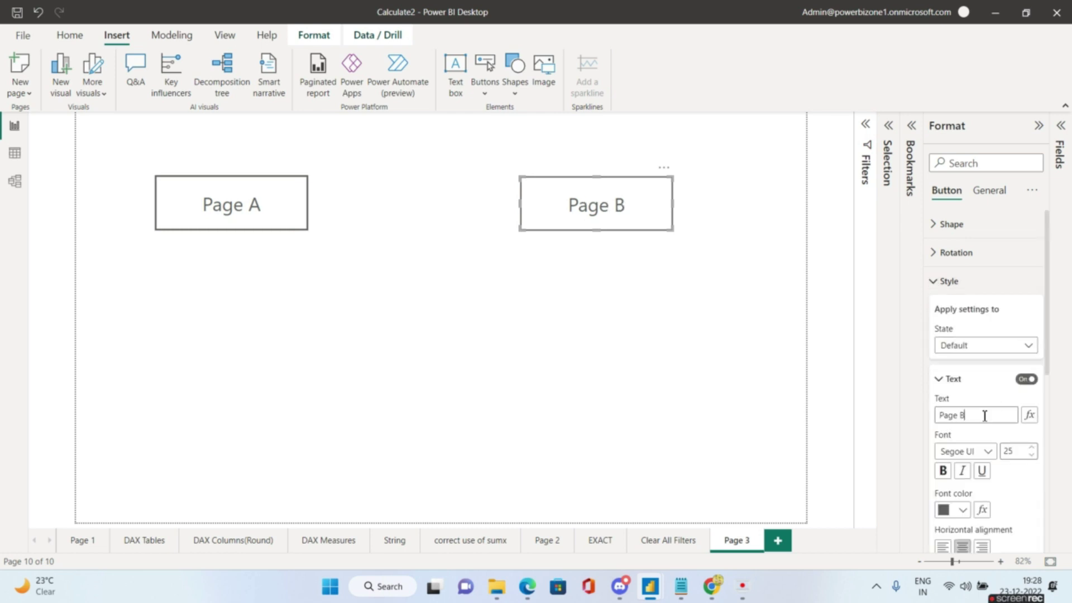
click(757, 430)
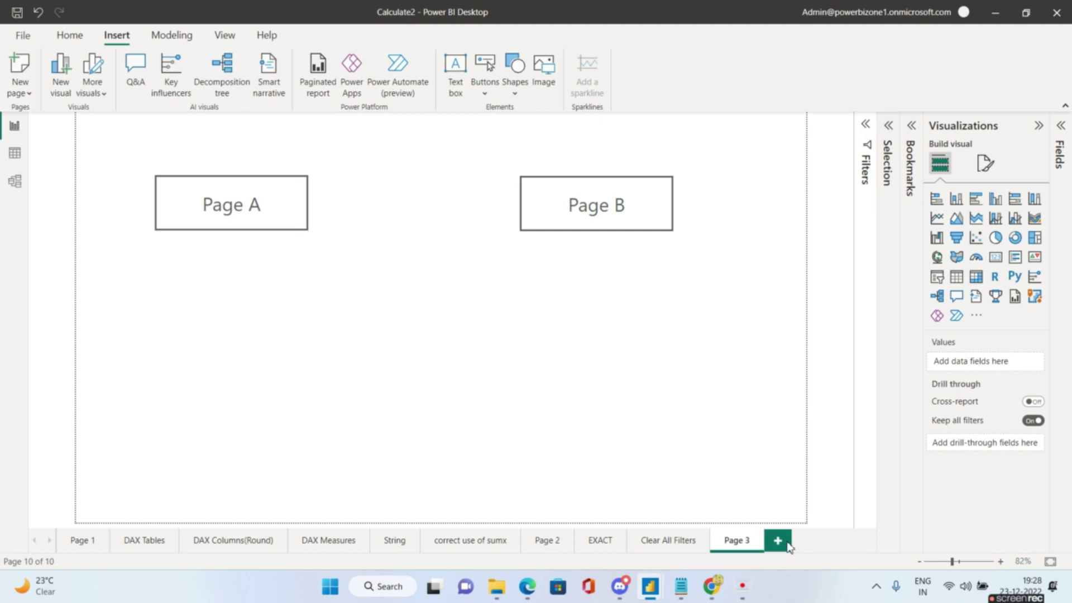
- Add two new report pages after Page 3 and name them Page A and Page B
click(778, 541)
double_click(789, 542)
click(788, 542)
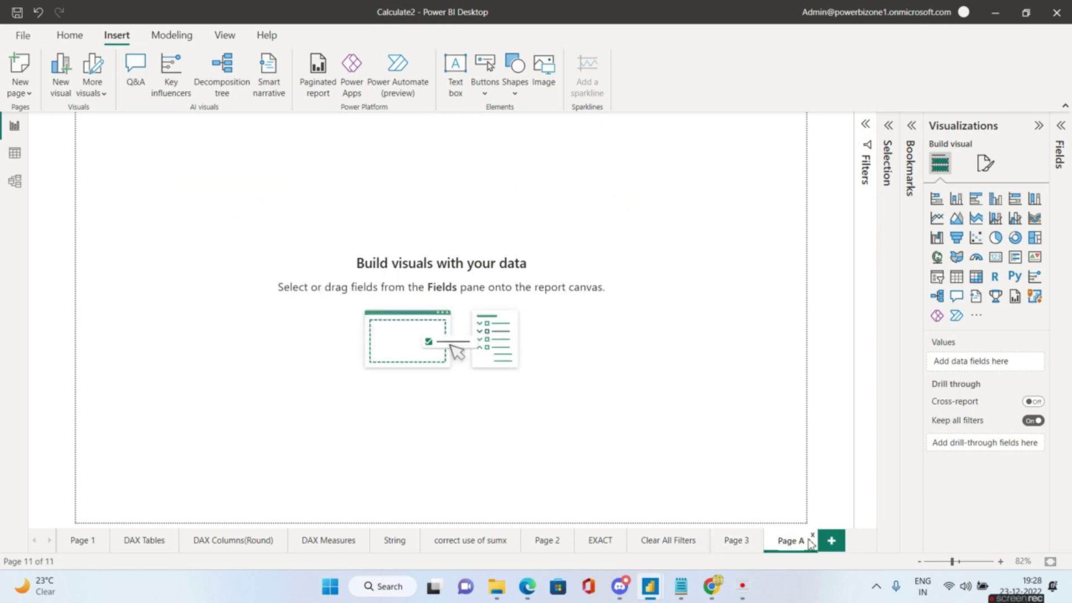
click(832, 541)
double_click(836, 542)
click(836, 542)
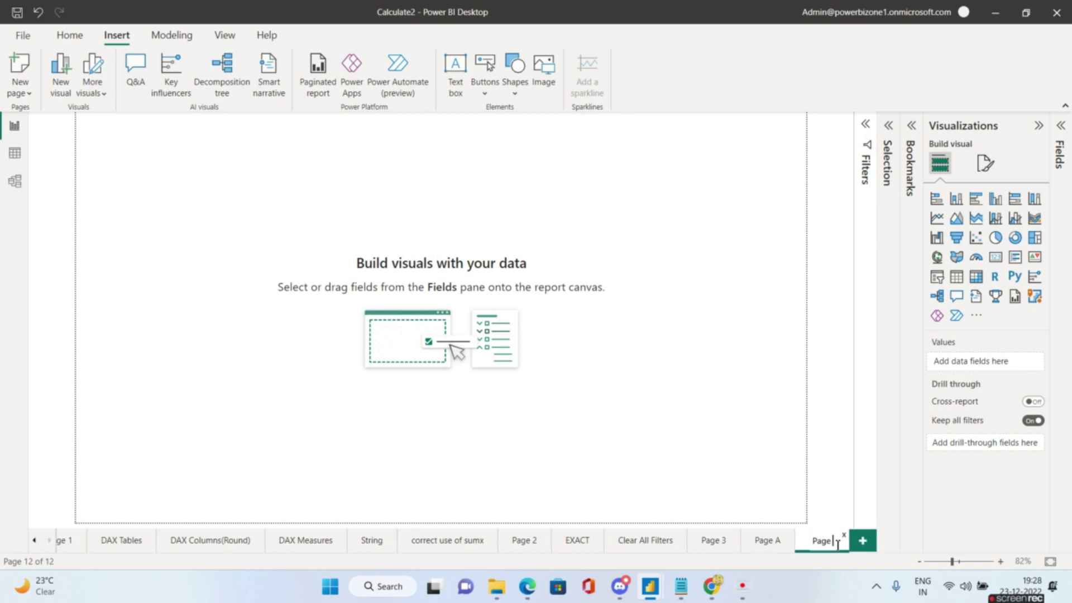
text(B)
key(Return)
- On Page A, add a table of SalesAmount from FactInternetSales and convert it to a stacked column chart
click(773, 546)
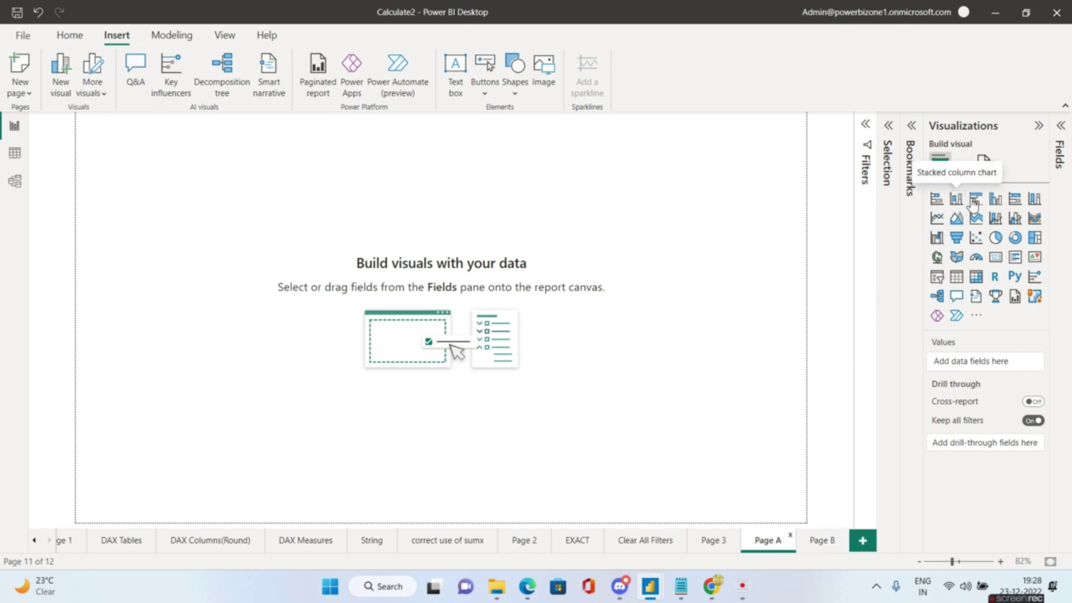
click(956, 277)
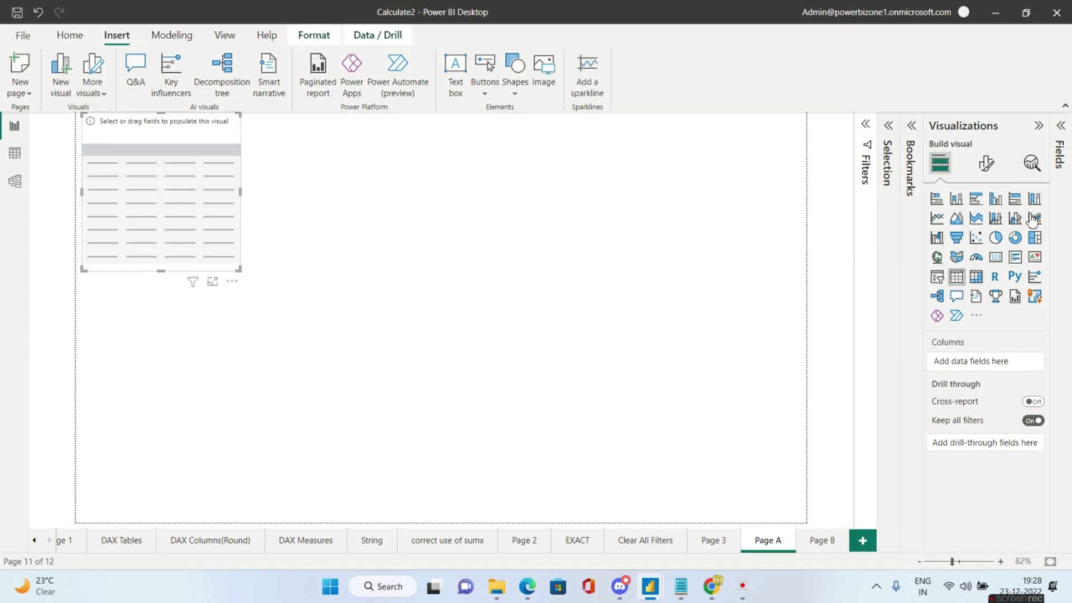
click(1061, 126)
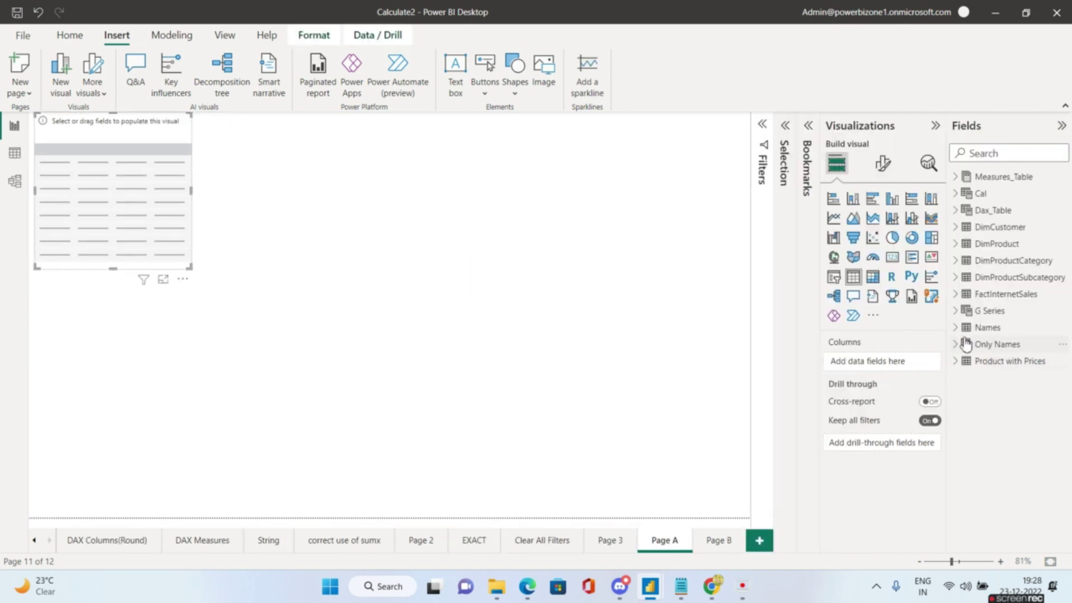
click(957, 296)
scroll(1000, 390, down, 4)
scroll(1008, 398, down, 5)
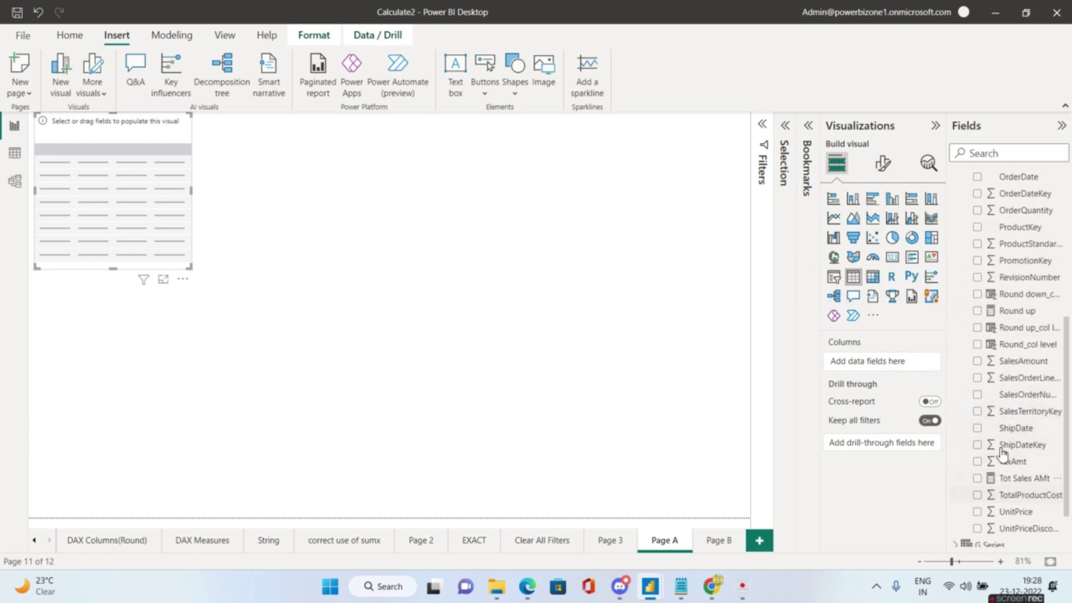
click(978, 361)
drag(132, 199, 221, 261)
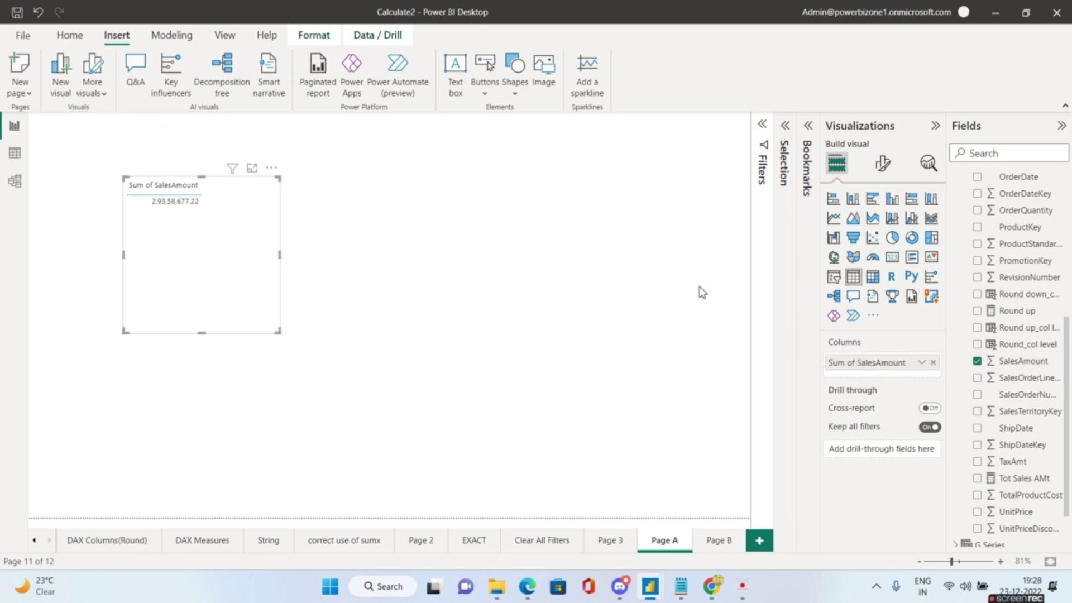
click(853, 198)
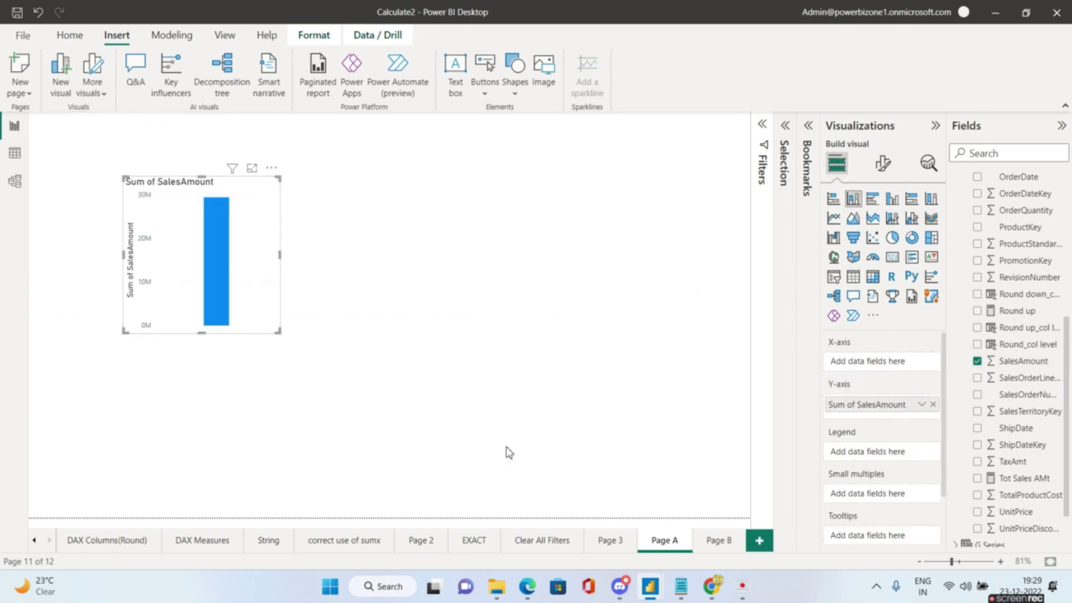
- On Page B, add a pie chart near the middle of the canvas with SalesAmount as its values
click(719, 548)
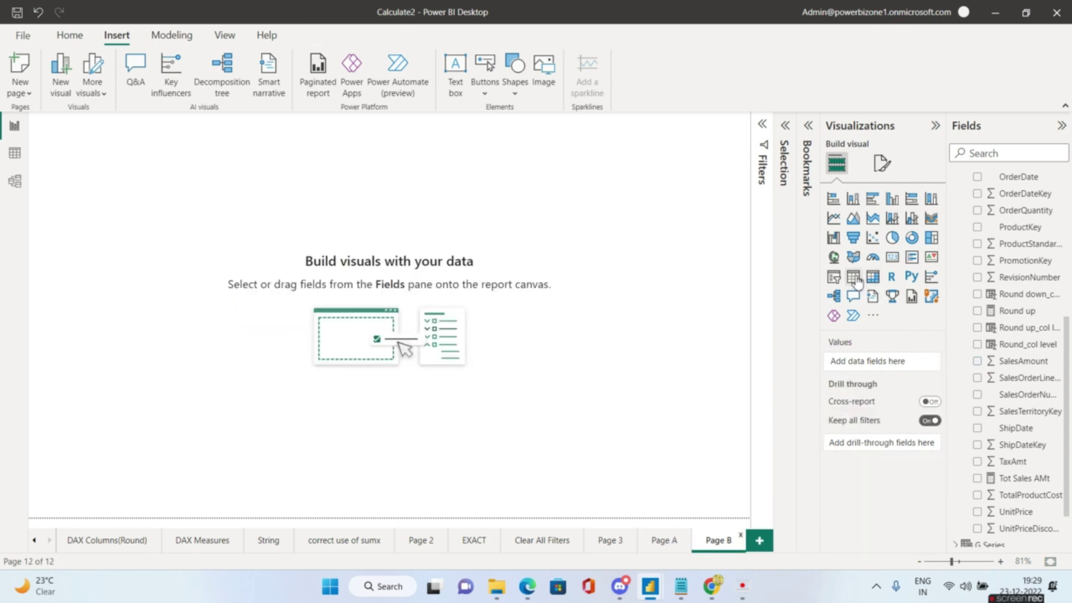
click(892, 238)
drag(186, 182, 475, 292)
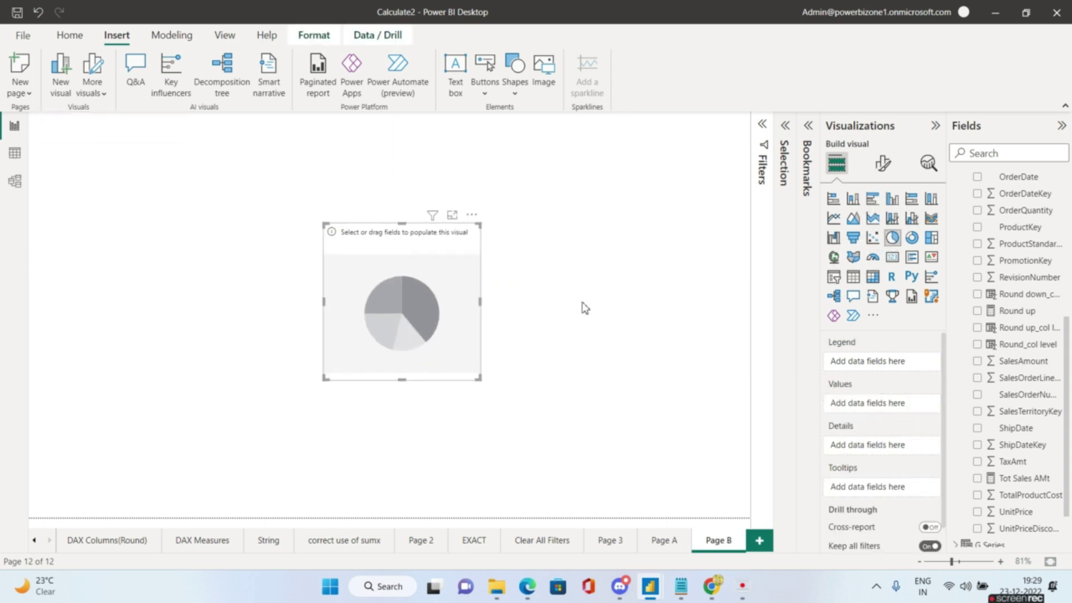
click(978, 361)
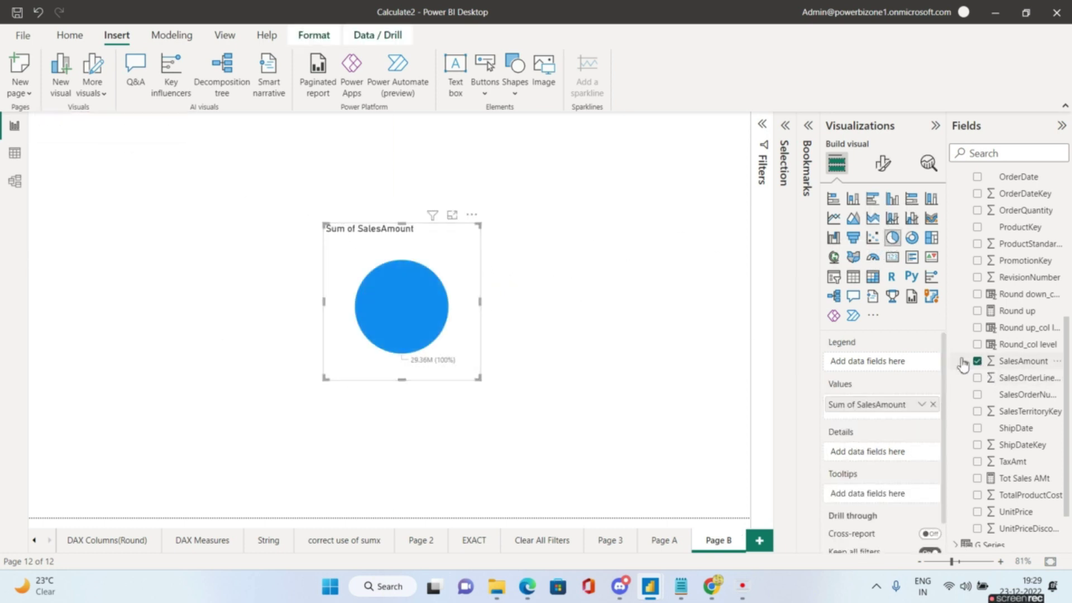
- On Page 3, turn on the Page A button's action, with type Page navigation and destination Page A
click(676, 545)
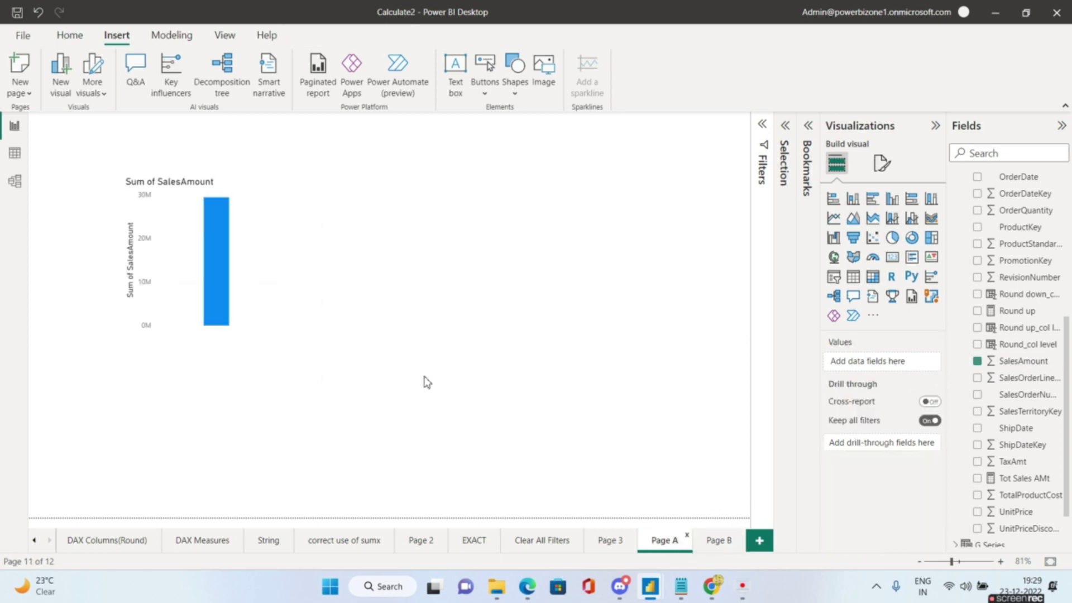
click(713, 542)
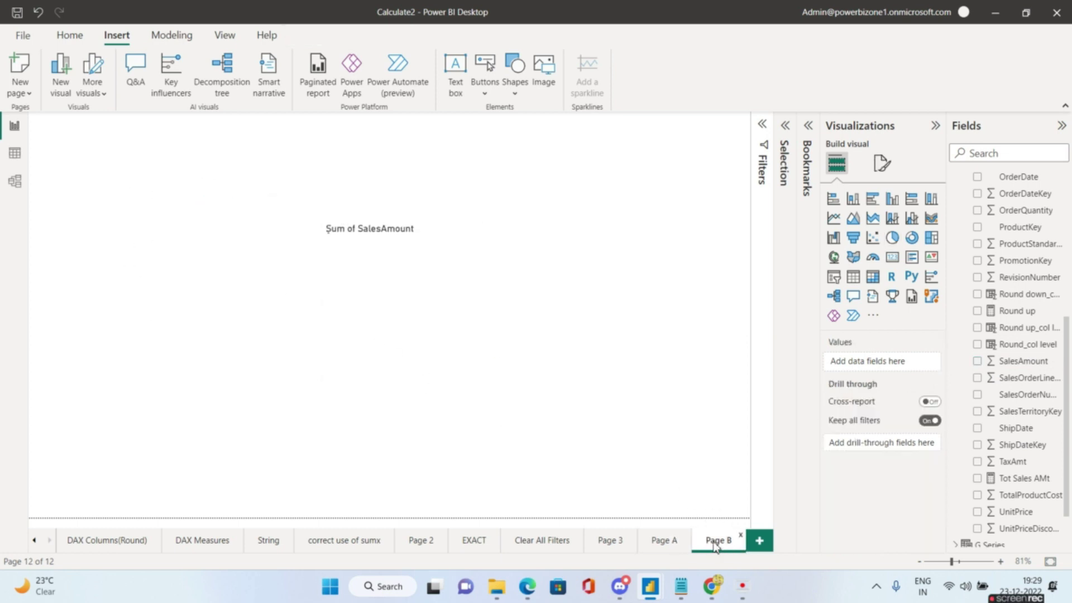
click(611, 544)
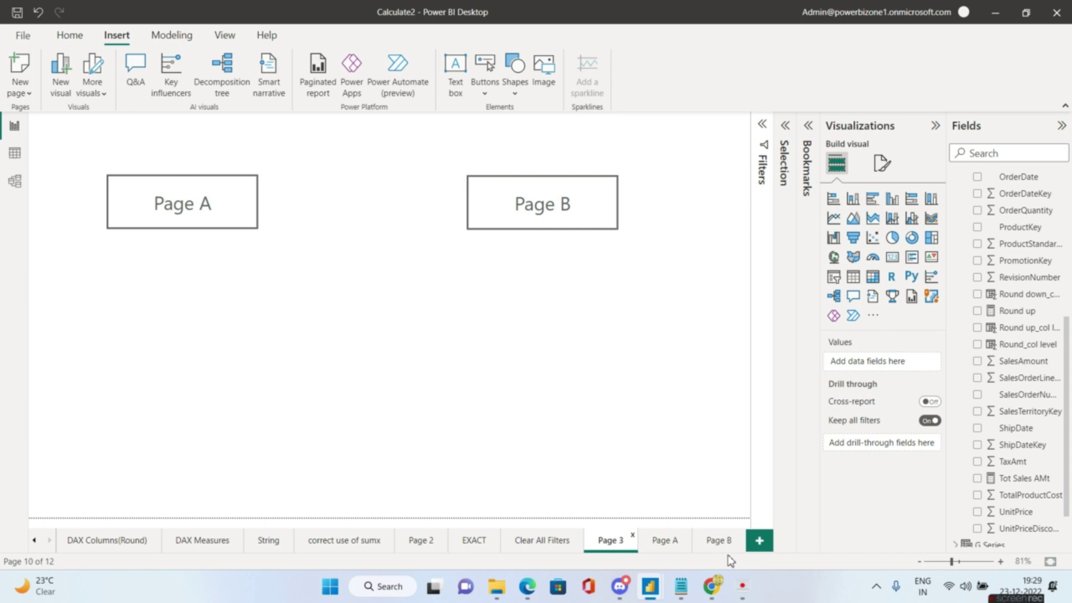
click(223, 204)
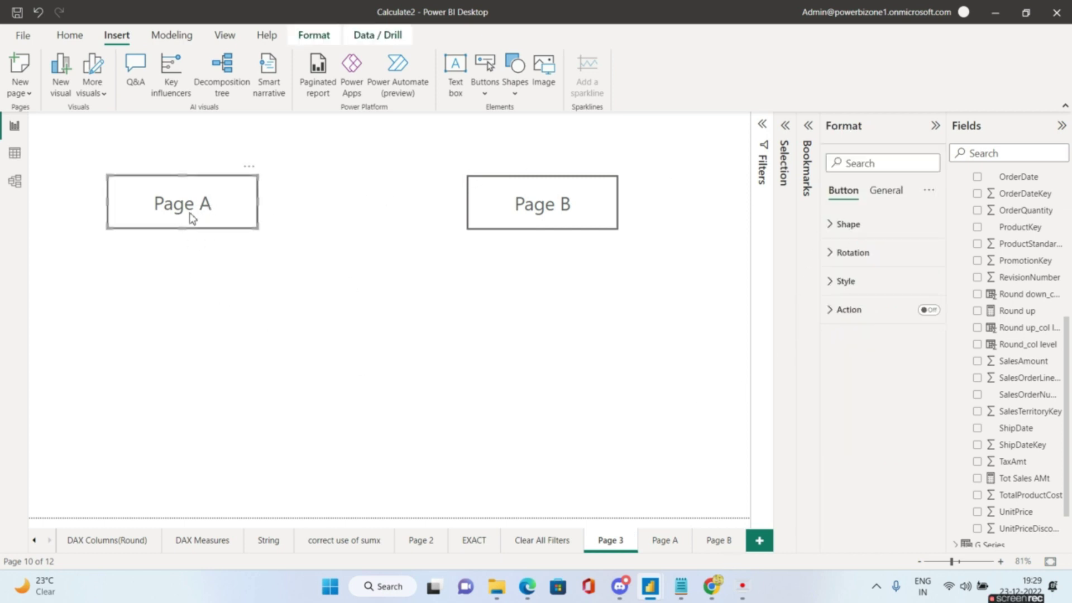
click(937, 311)
click(833, 311)
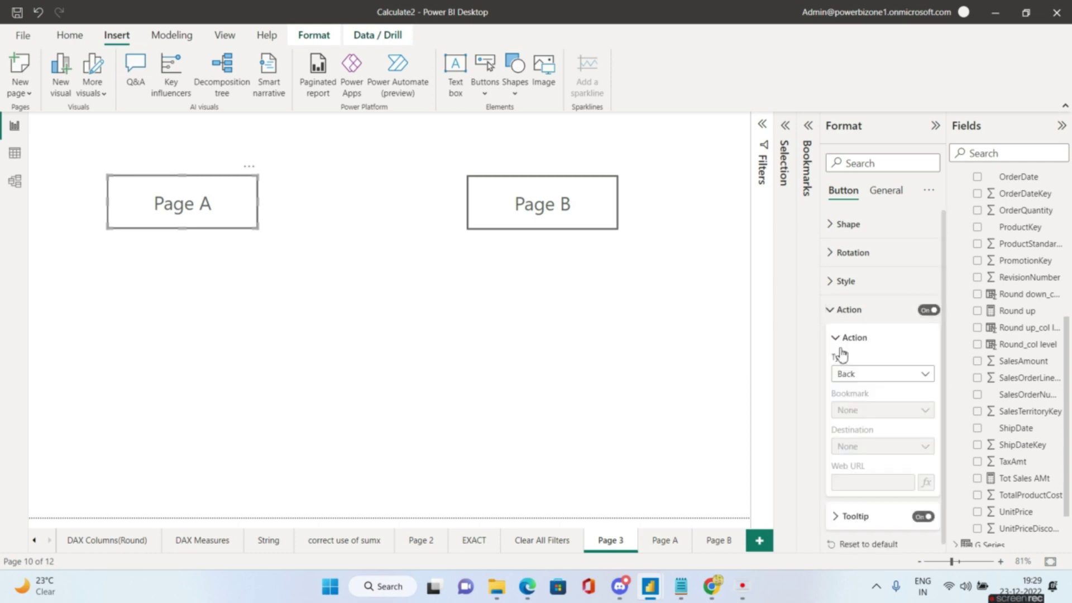
click(855, 376)
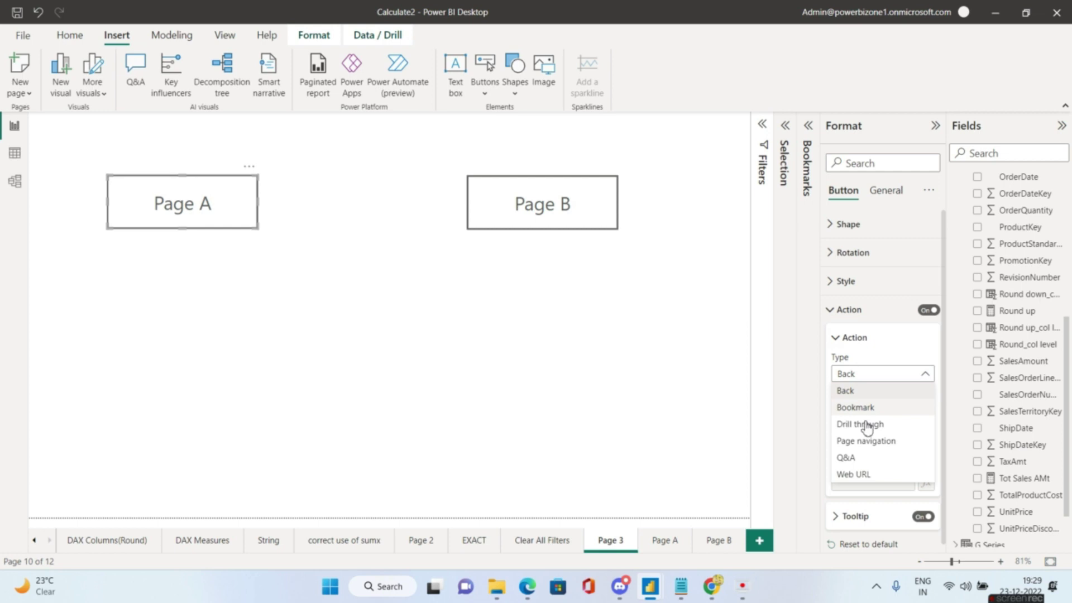
click(868, 441)
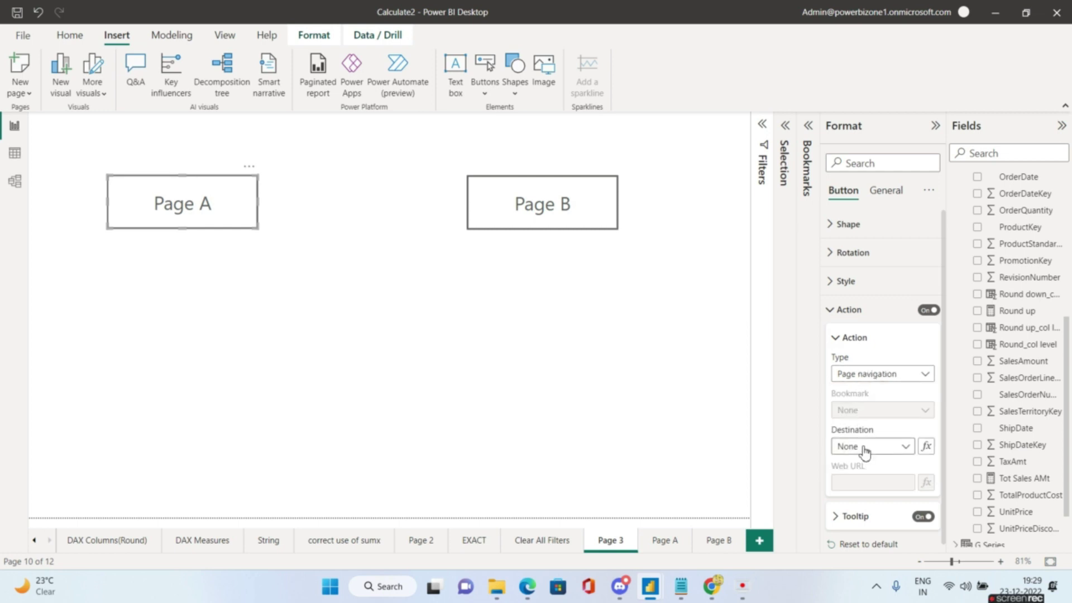
click(864, 447)
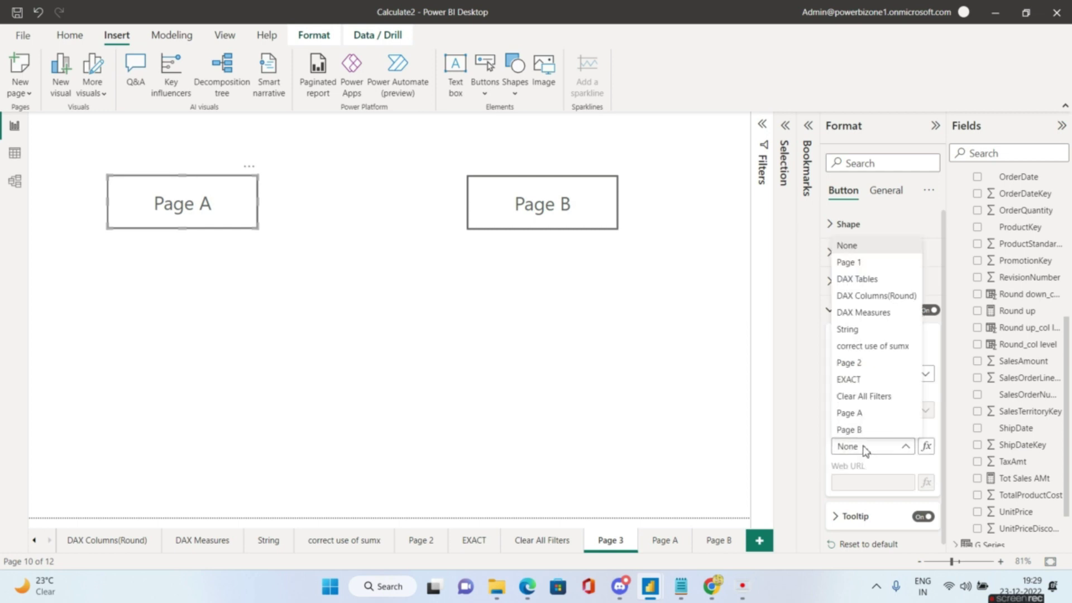
click(860, 414)
- Turn on the Page B button's action, with type Page navigation and destination Page B
click(595, 211)
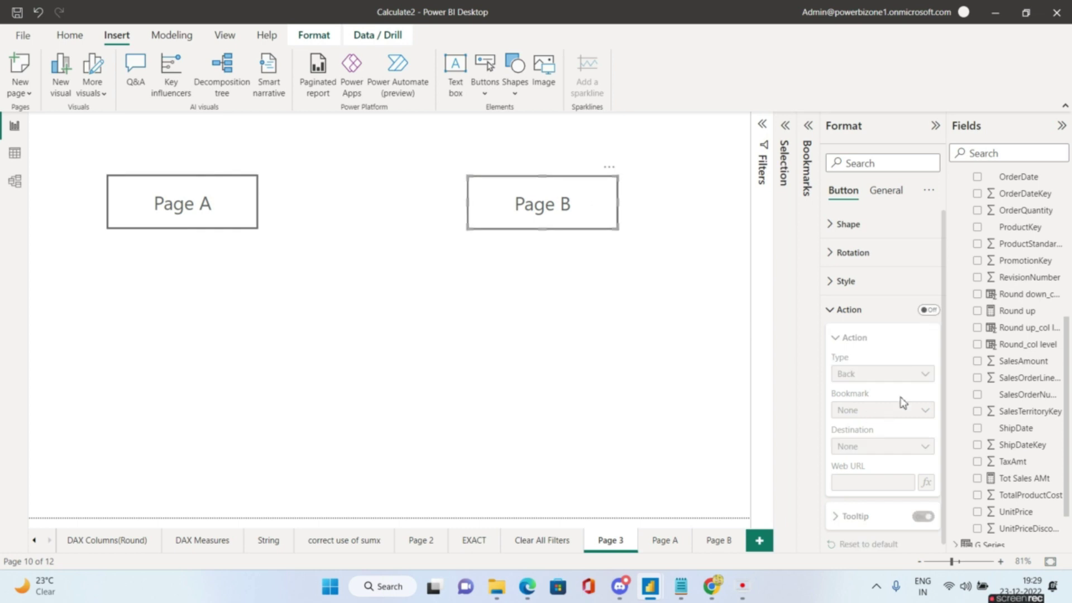
click(929, 311)
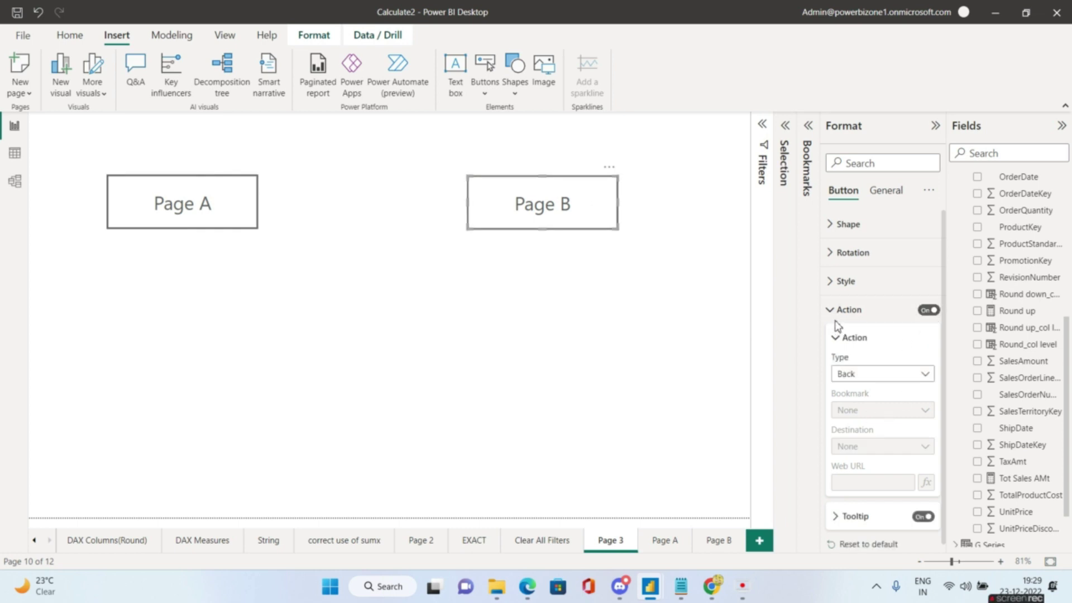
click(869, 374)
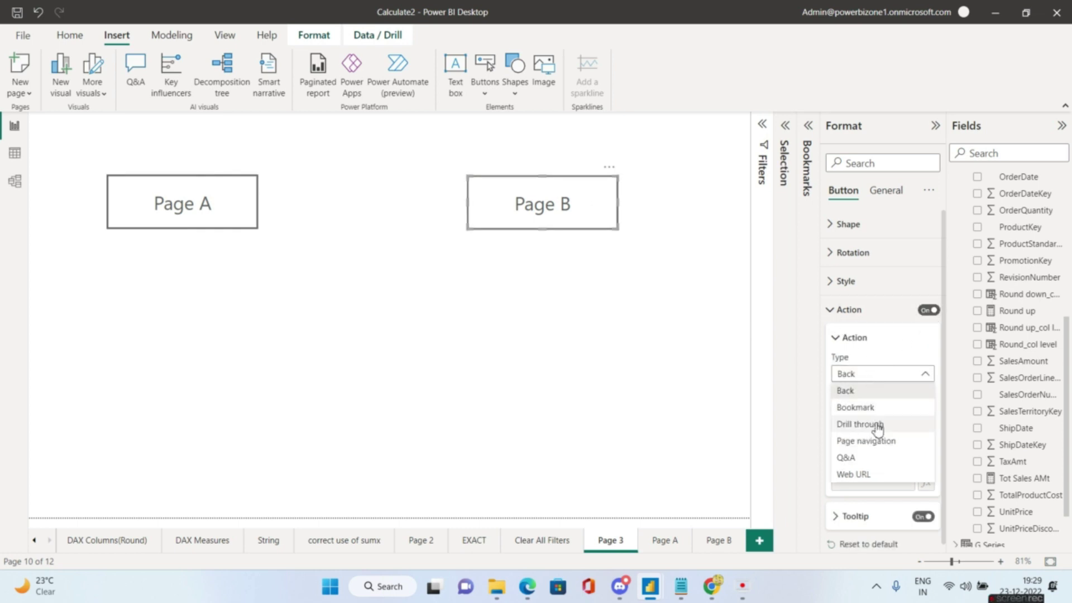
click(876, 441)
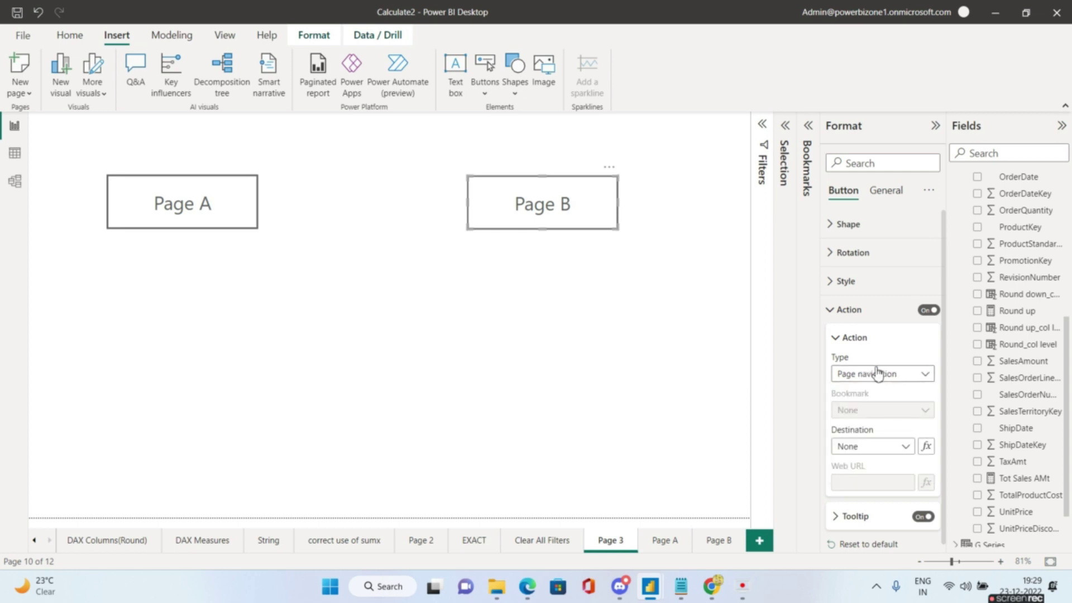
click(863, 450)
click(849, 430)
click(668, 356)
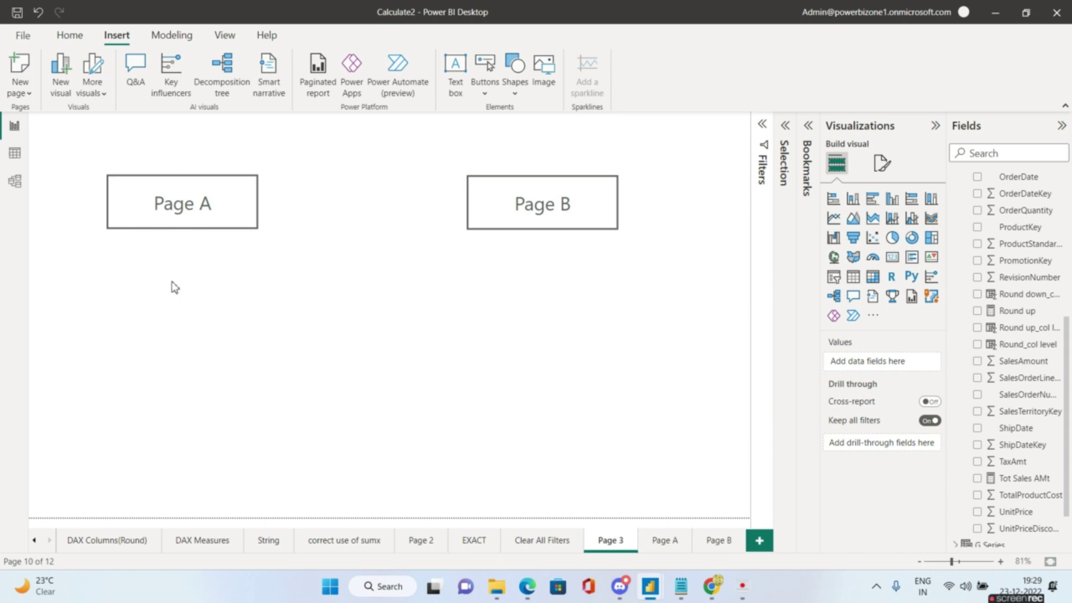
- Test the Page A and Page B buttons from Page 3 to check that each navigates to its page
ctrl+click(183, 224)
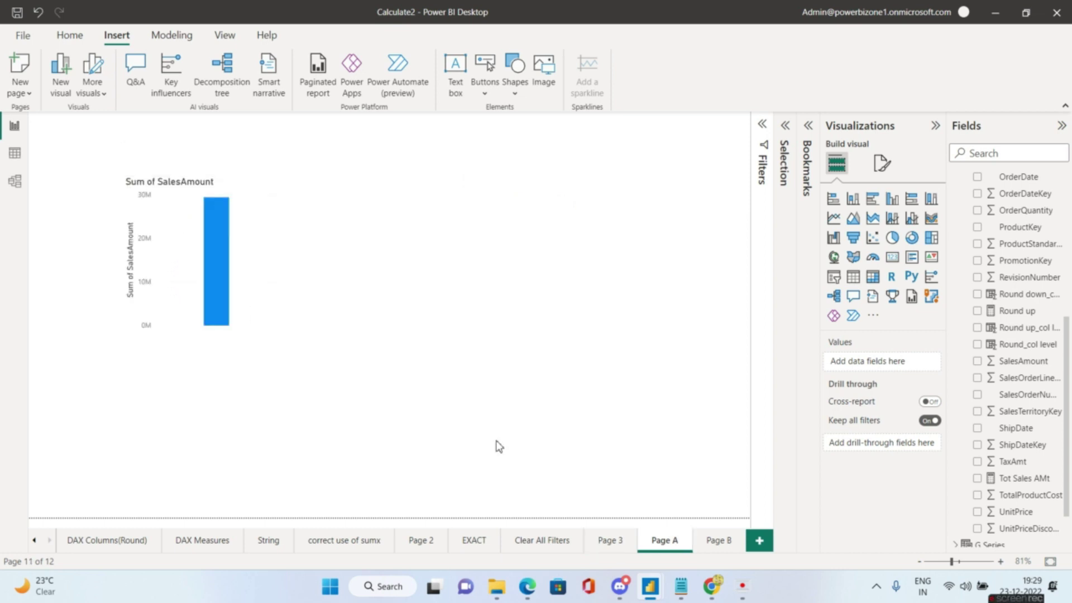
click(600, 540)
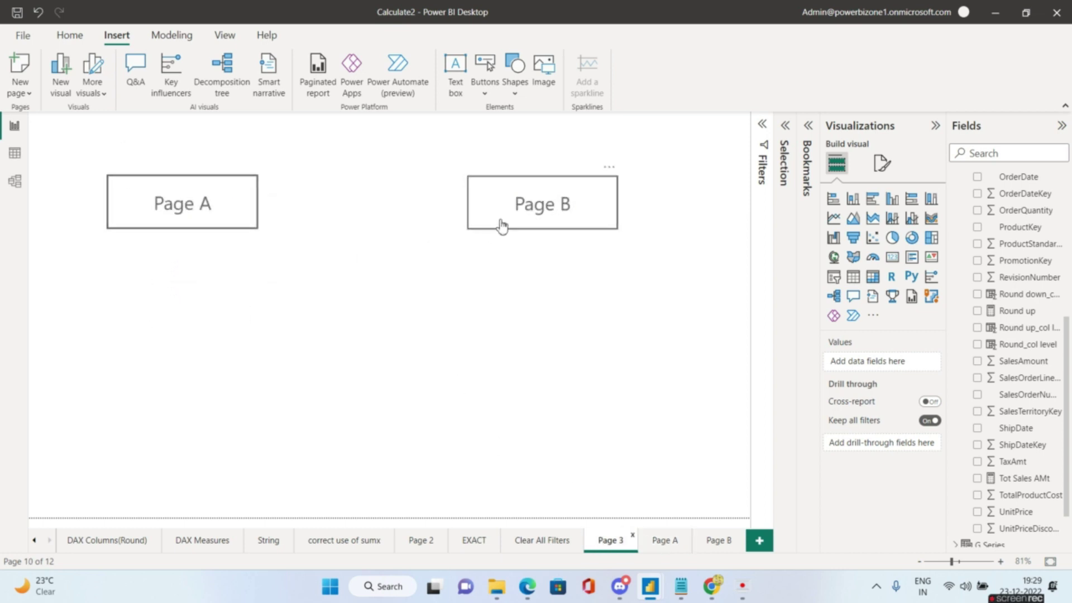
ctrl+click(482, 217)
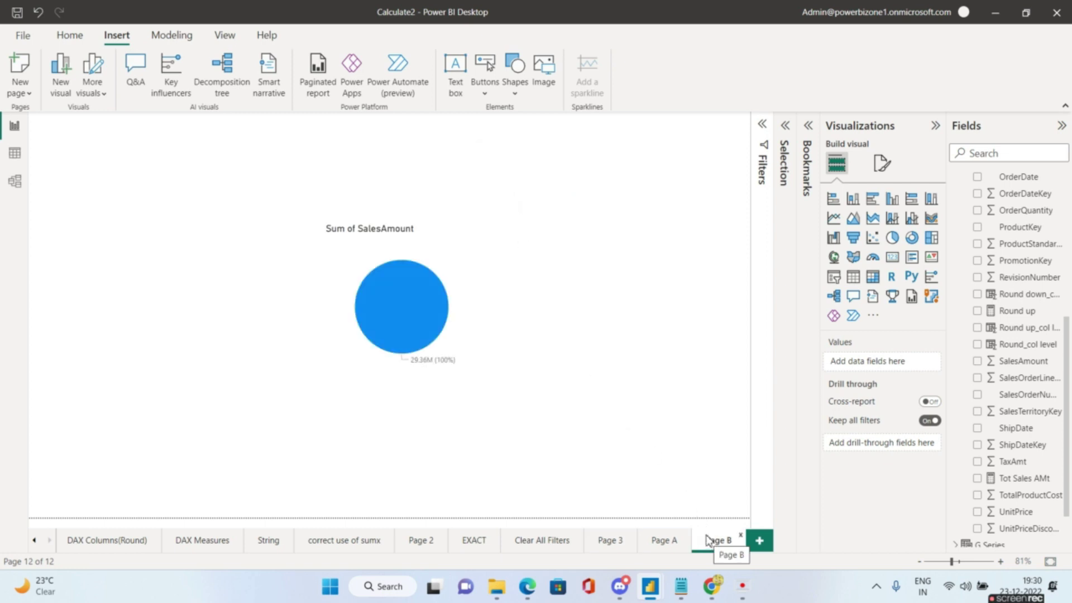
- Switch to the Notepad question list and read question 5 about hiding and seeing all visuals with a button
mouse_move(682, 586)
click(686, 557)
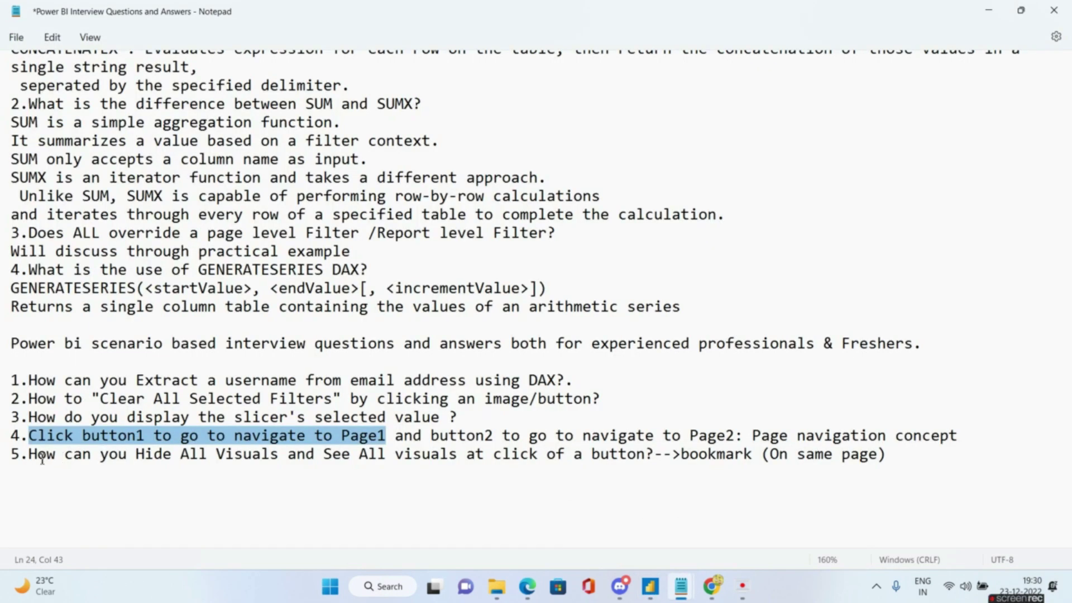
drag(32, 455, 465, 465)
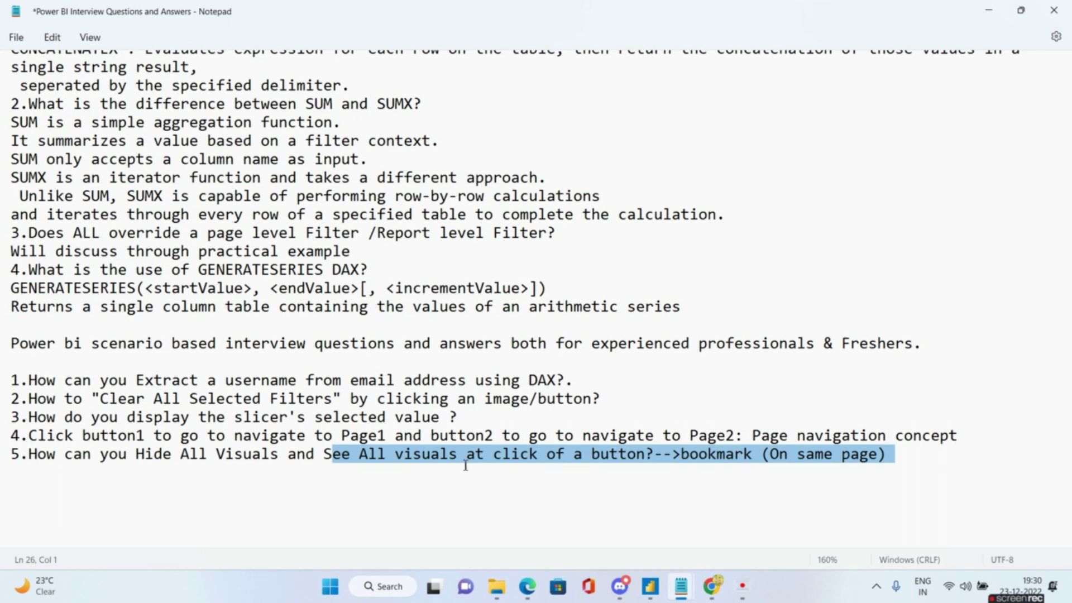
drag(626, 465, 657, 459)
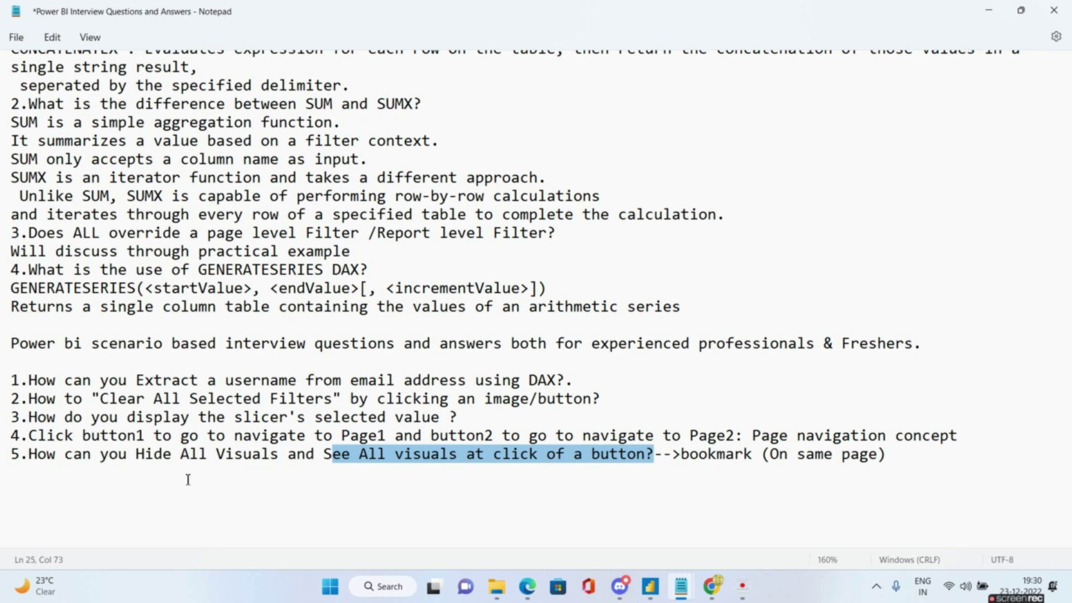
drag(146, 455, 283, 454)
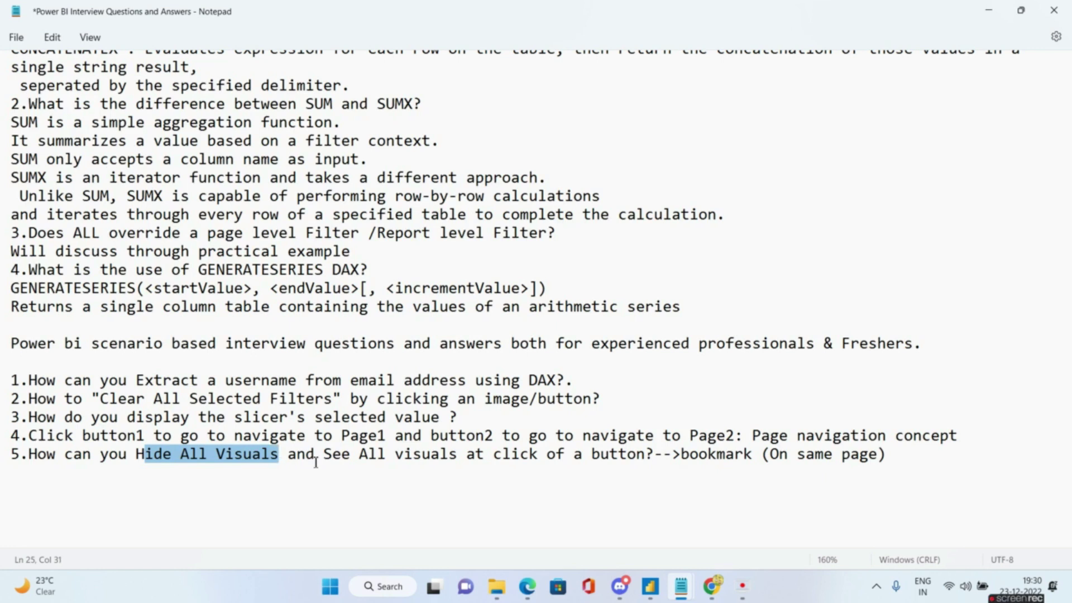
- Back in Power BI, add a page named Hide/See Toggle with a pie chart and a stacked column chart of SalesAmount, spaced apart
click(648, 594)
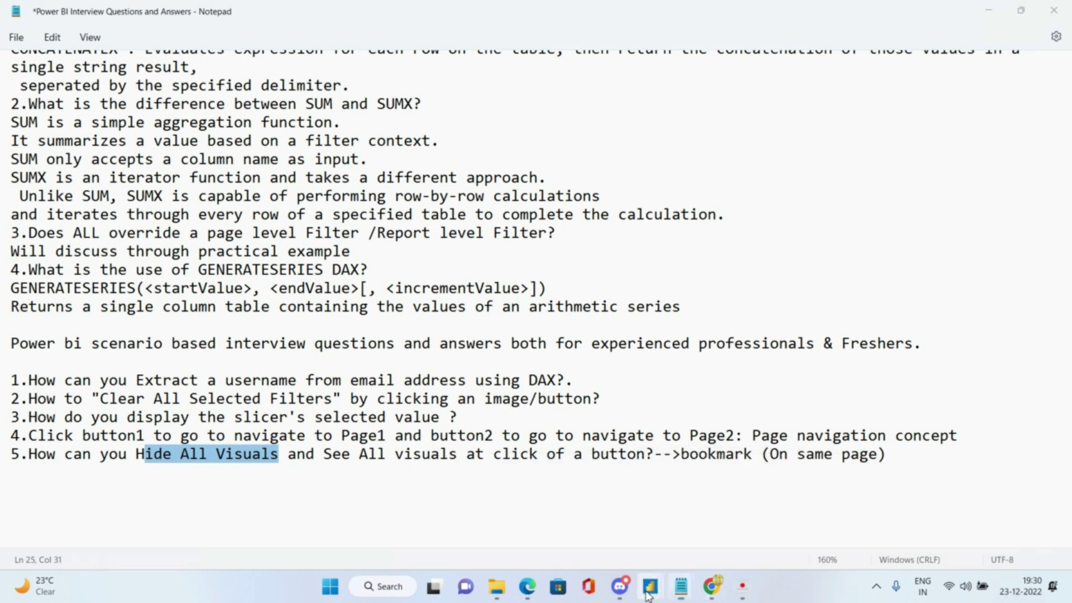
click(756, 531)
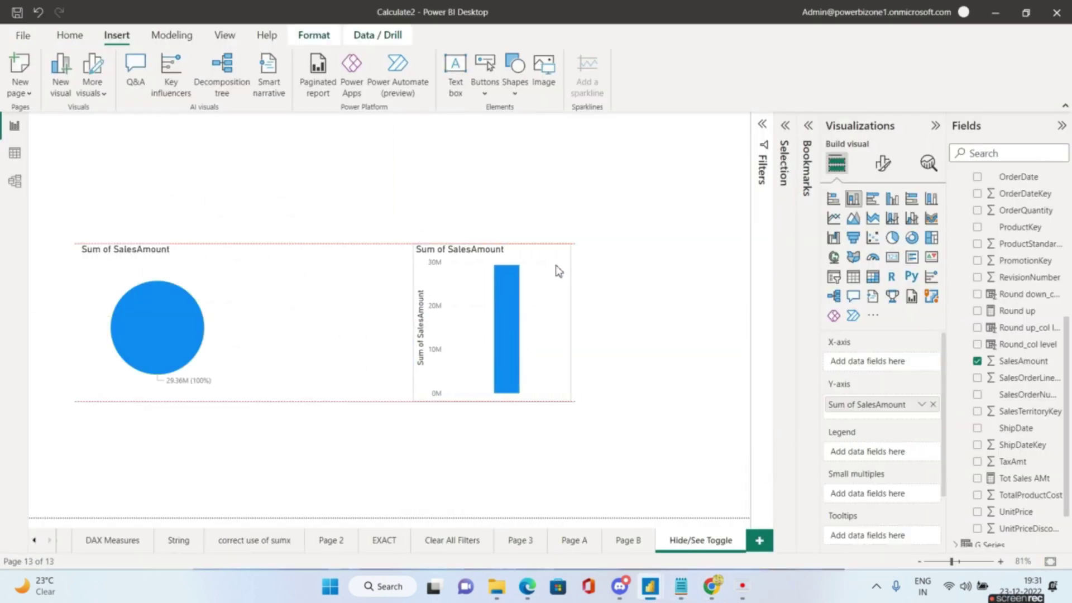
drag(558, 270, 610, 270)
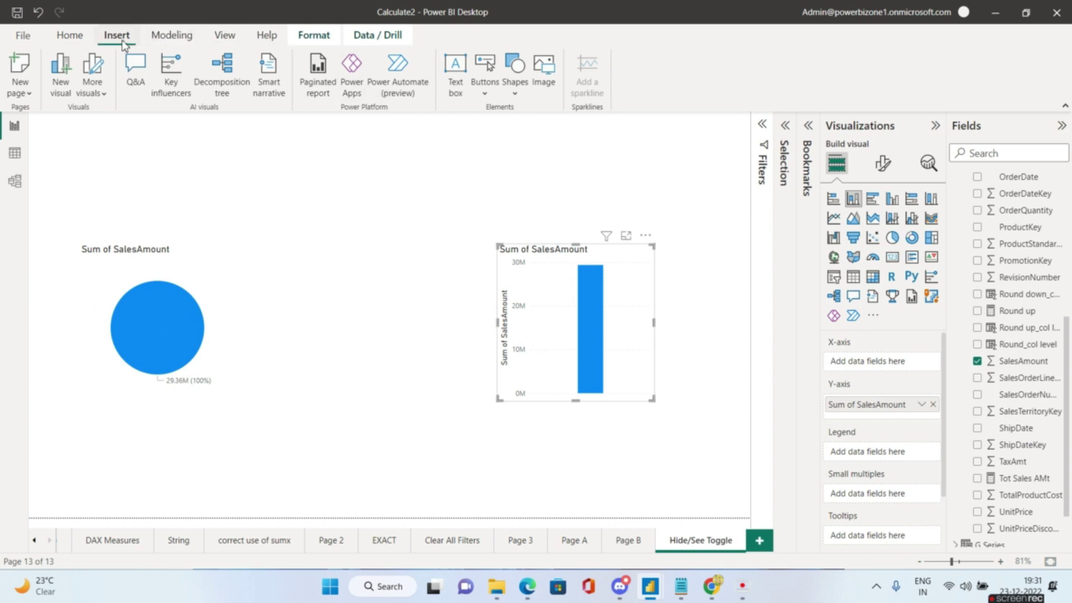
- Insert a blank button, enlarge it, and place it above the pie chart
click(494, 90)
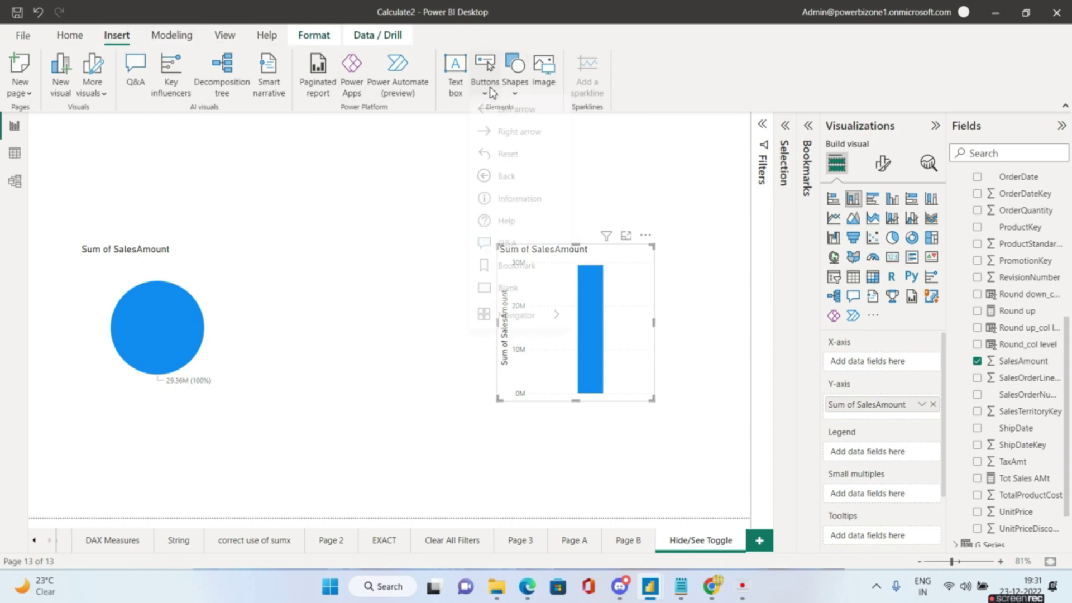
click(435, 221)
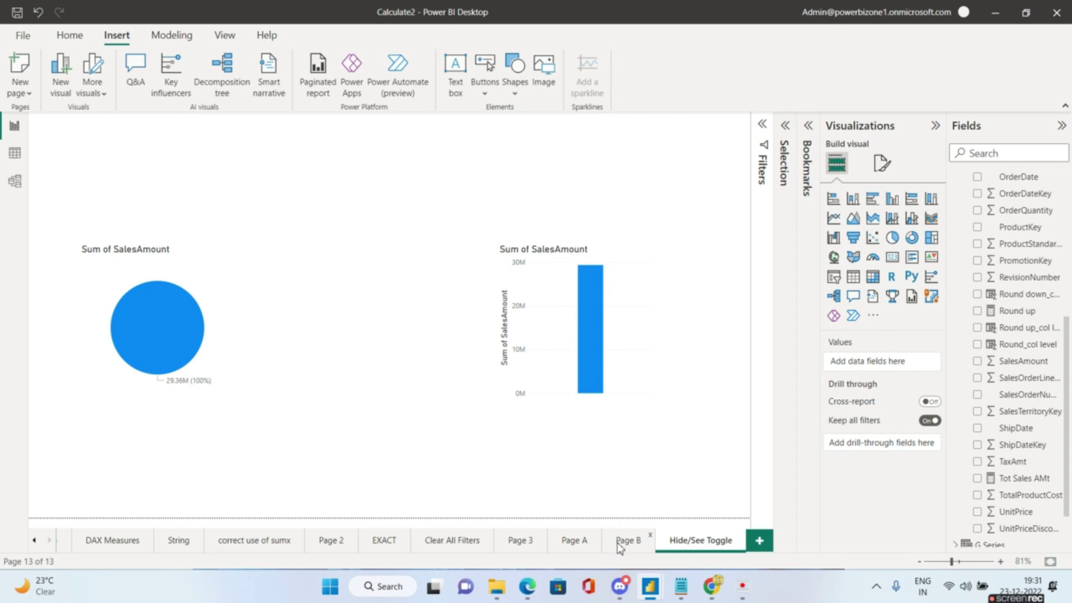
click(485, 88)
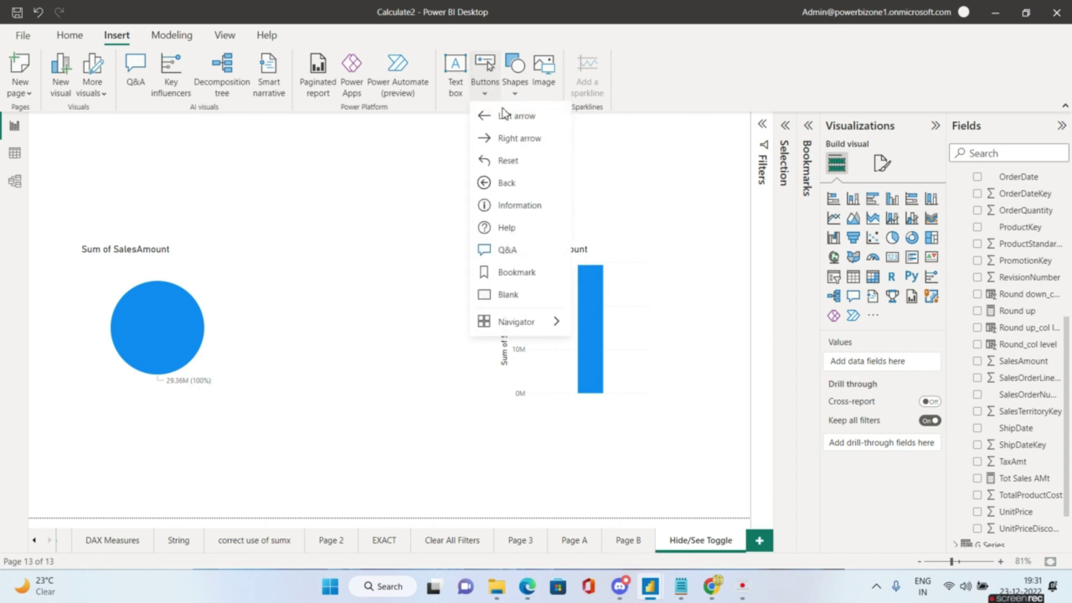
click(509, 296)
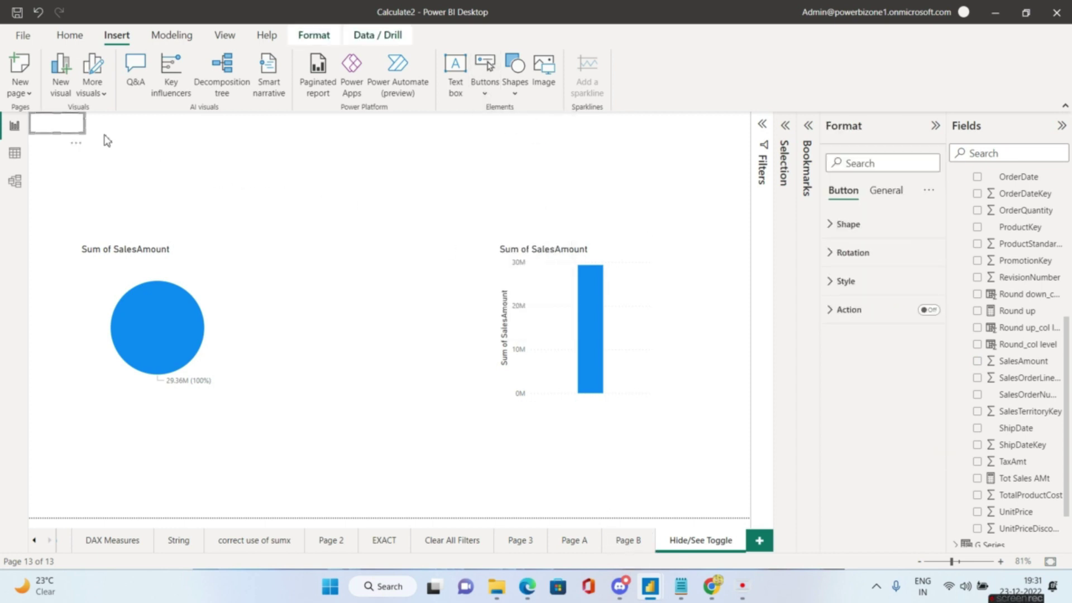
drag(69, 127, 261, 194)
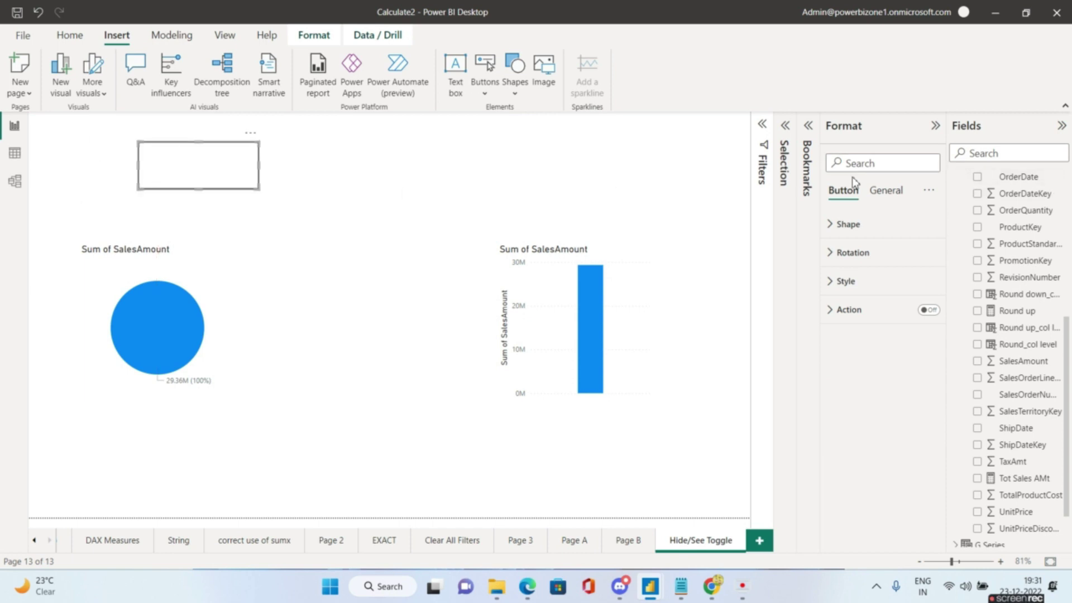
- Turn on the new button's text, set it to See ALL, and set the font size to 19
click(850, 290)
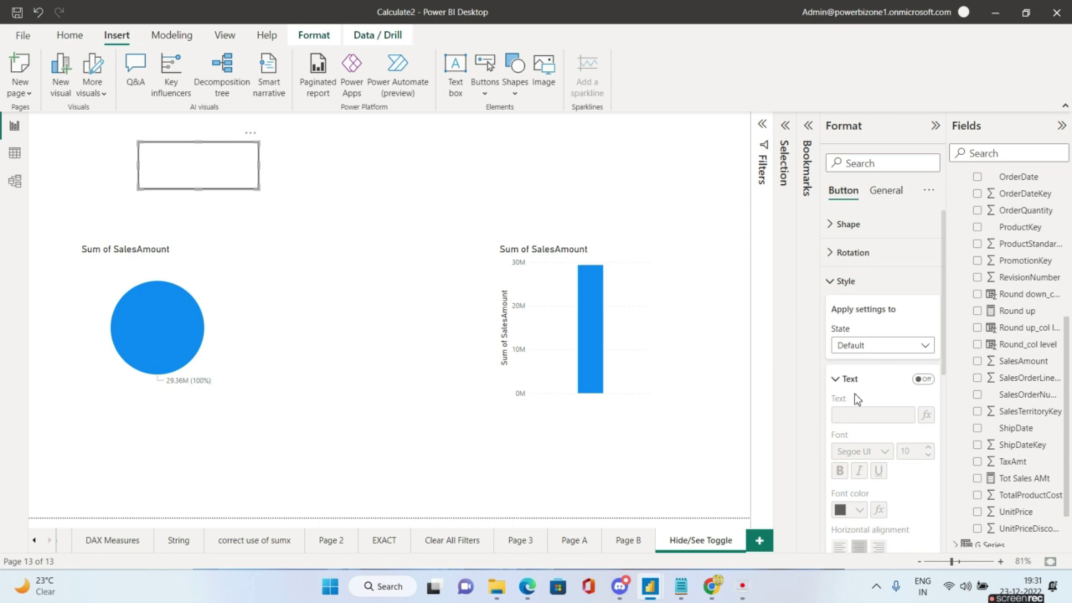
click(923, 380)
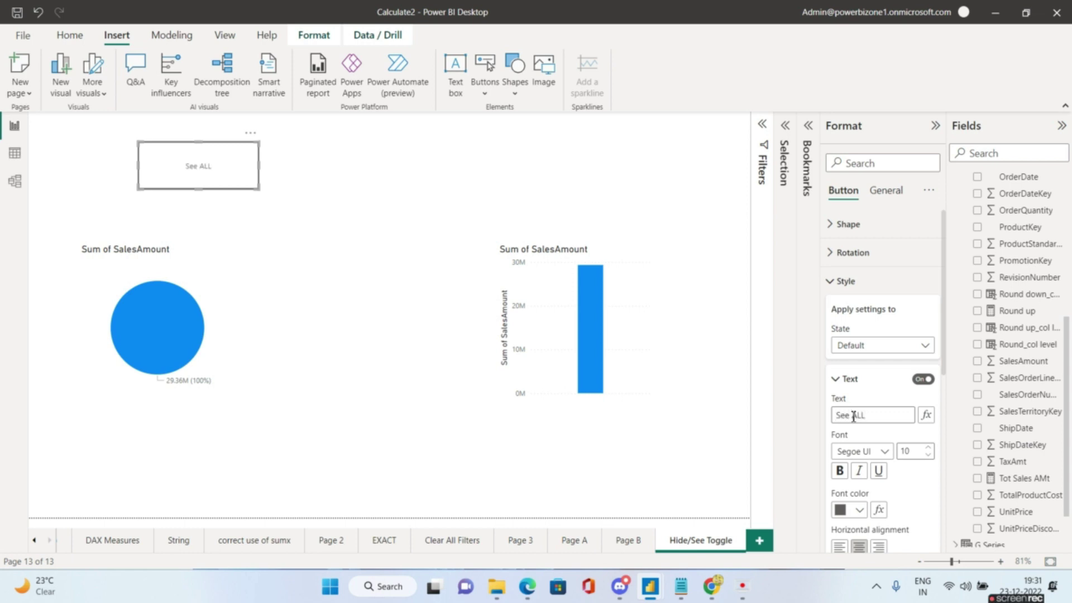
click(929, 450)
click(929, 450)
click(929, 449)
click(929, 450)
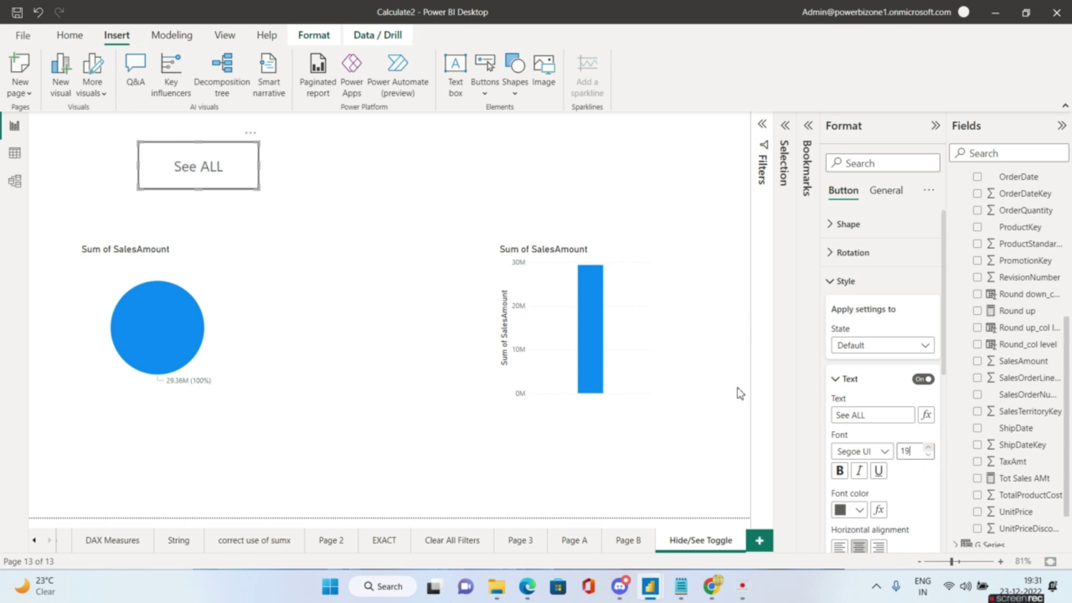
- Duplicate the See ALL button, place the copy above the column chart, and set the copy's text to Hide ALL
click(260, 178)
click(249, 172)
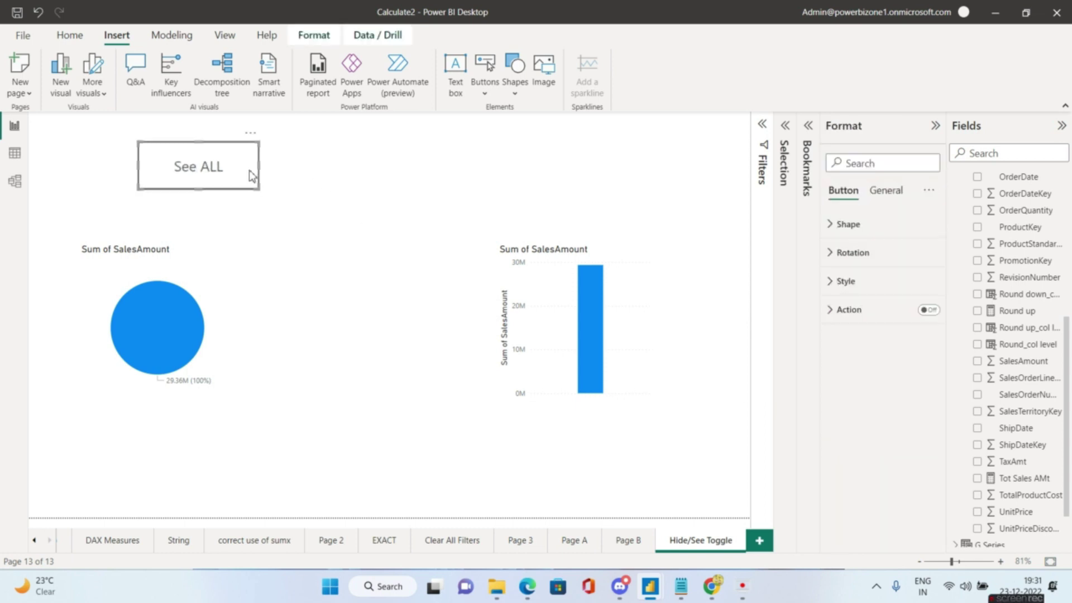
key(ctrl+c)
key(ctrl+v)
drag(250, 176, 555, 175)
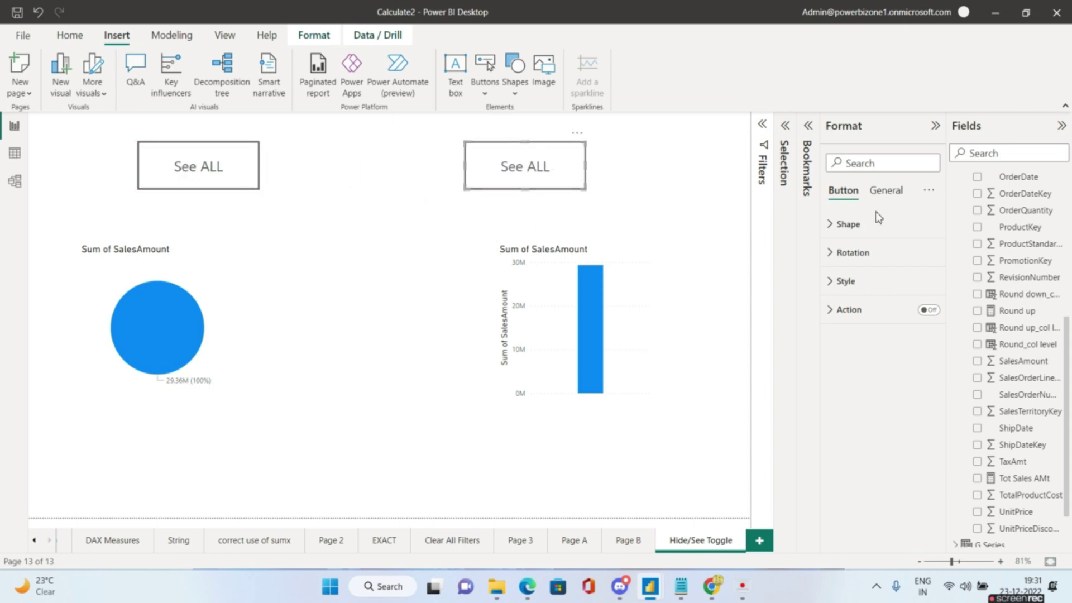
click(838, 282)
click(885, 415)
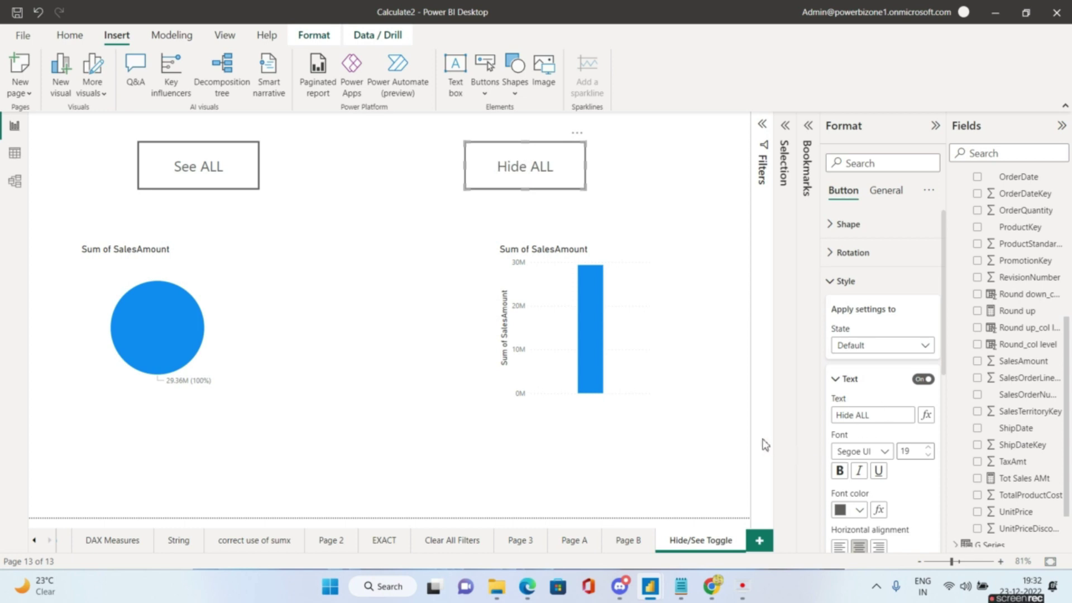
click(683, 196)
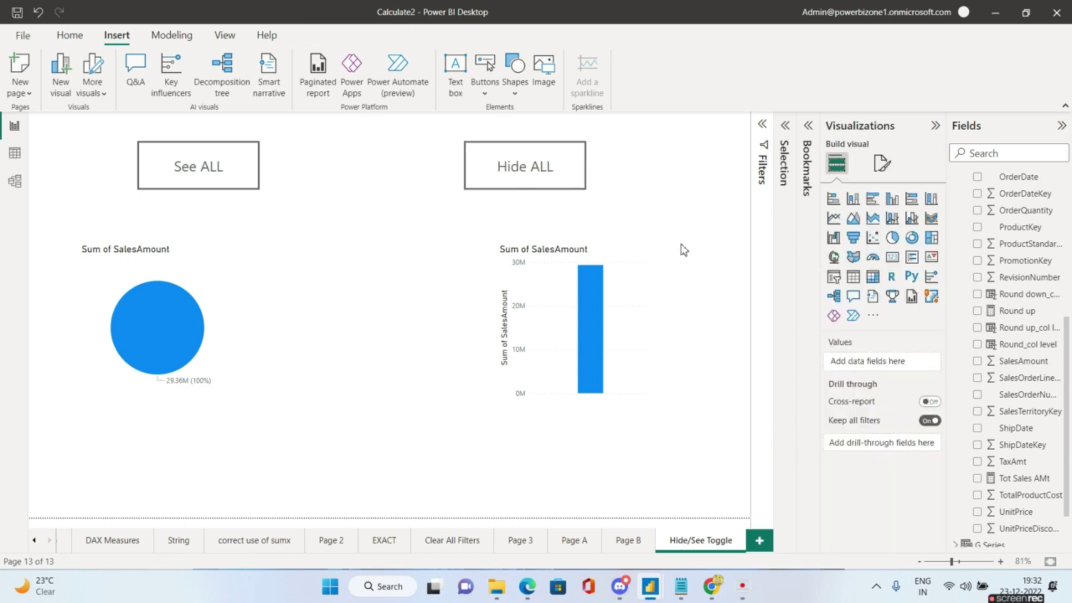
- Collapse the Visualizations and Fields panes and expand the Selection and Bookmarks panes
click(229, 42)
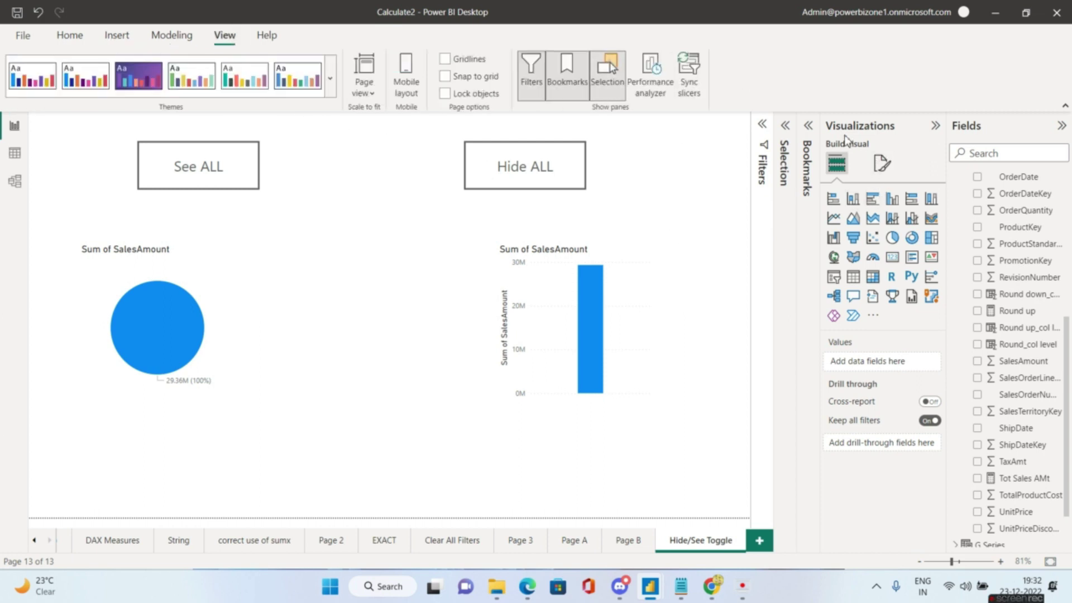
click(935, 126)
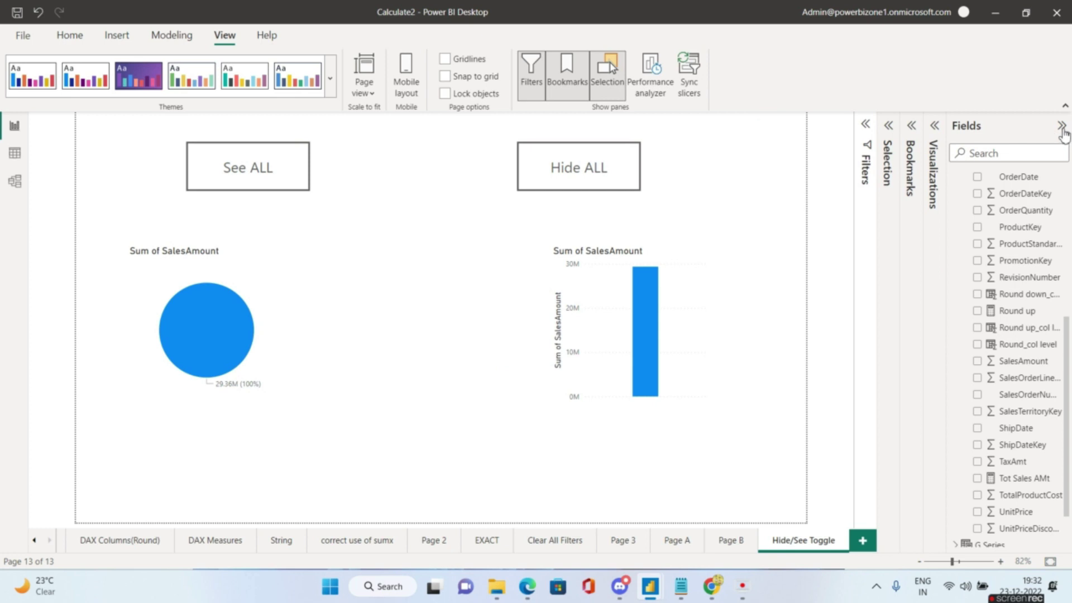
click(1062, 127)
click(992, 127)
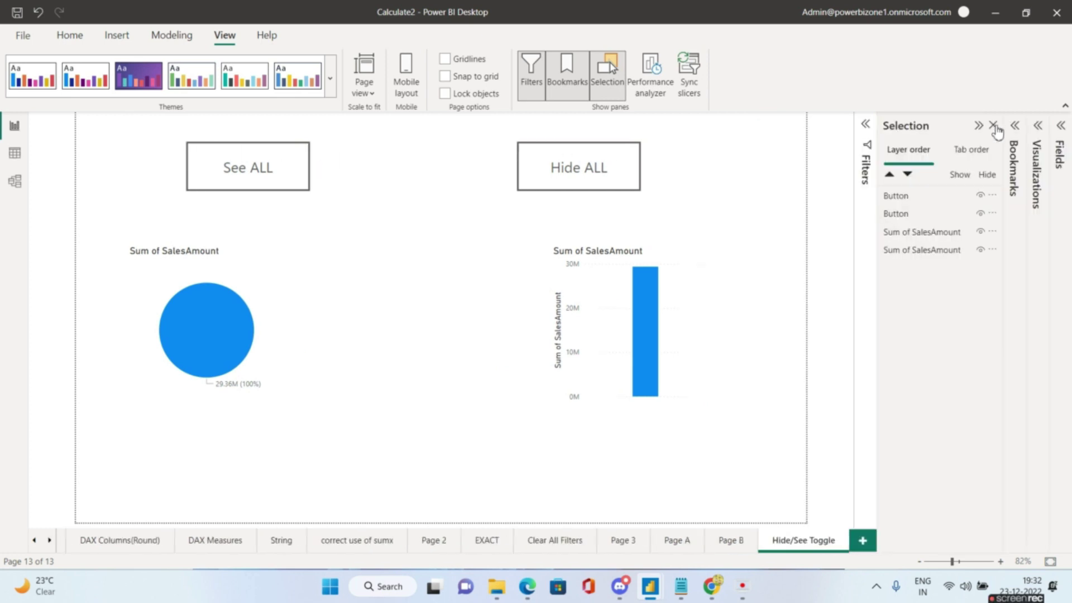
click(1014, 126)
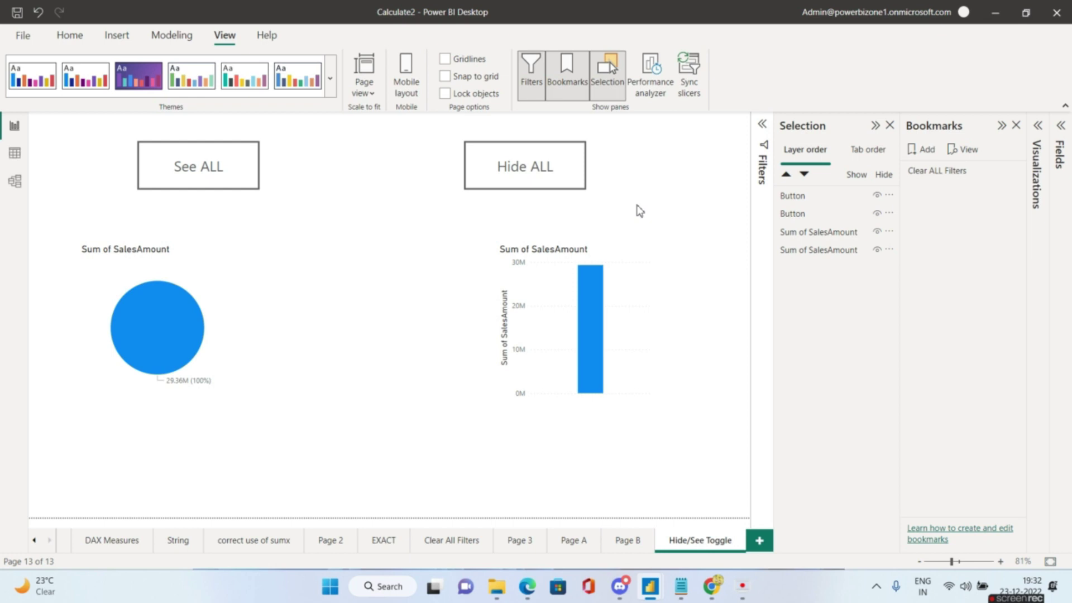
- Add a bookmark for the Hide/See Toggle page and name it Hide
click(926, 151)
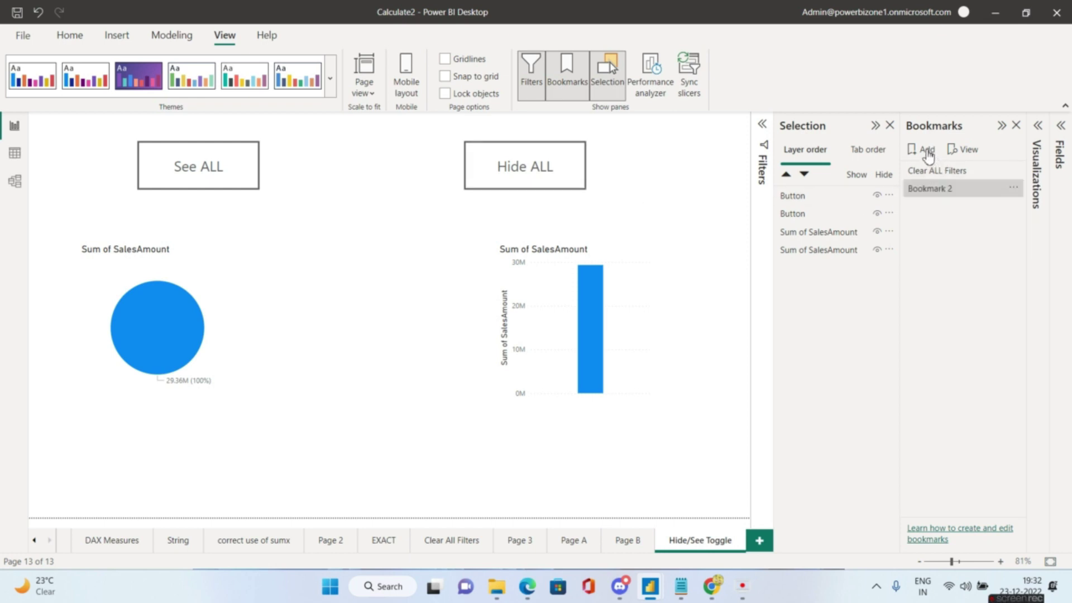
double_click(936, 190)
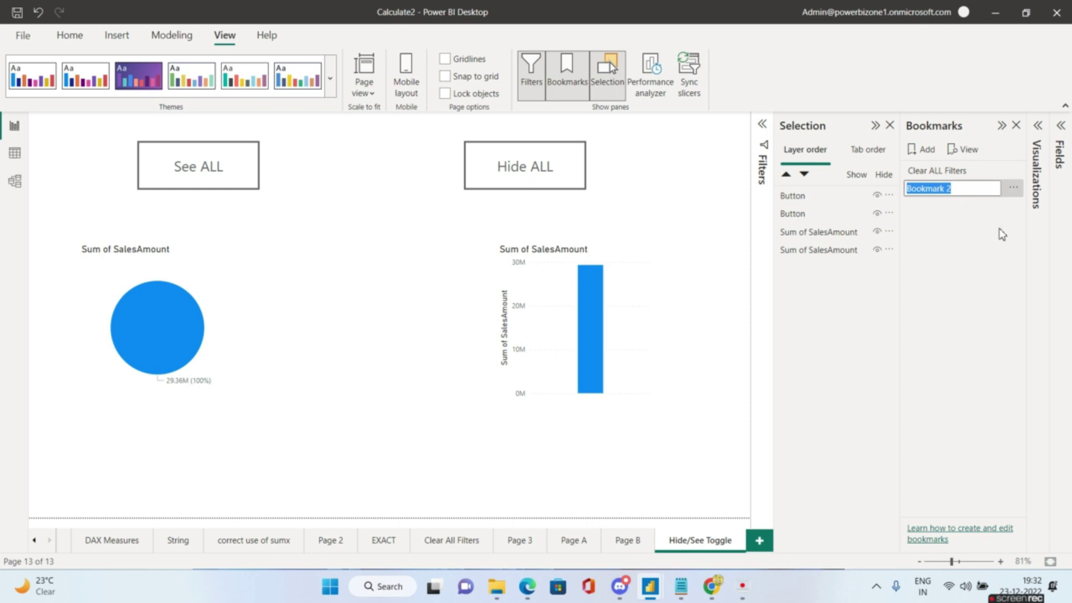
text(Hide)
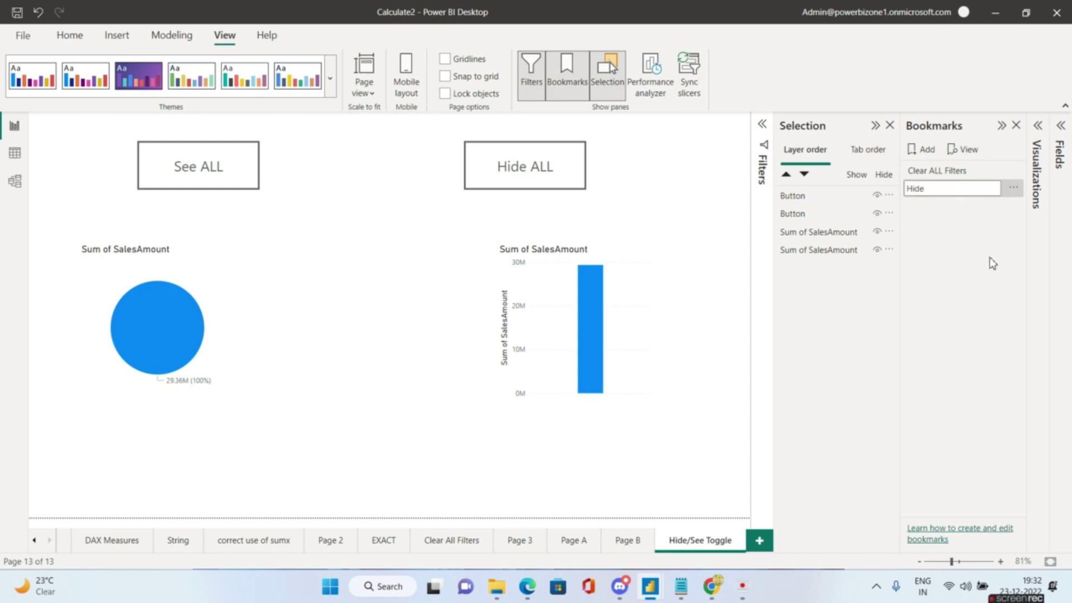
key(Return)
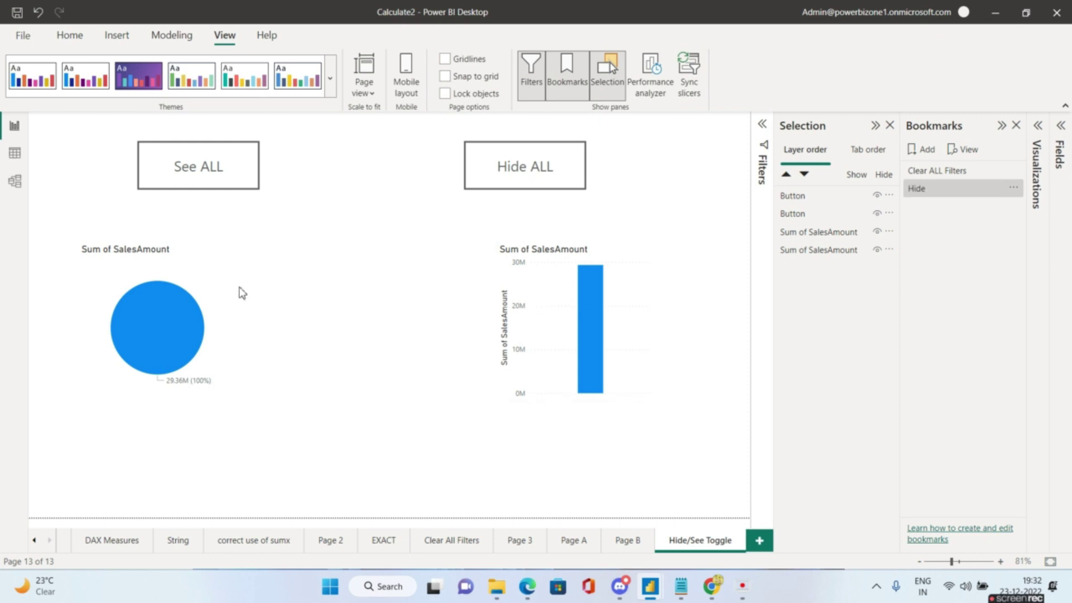
- Hide the column chart and the pie chart, and update the Hide bookmark with that state
click(645, 302)
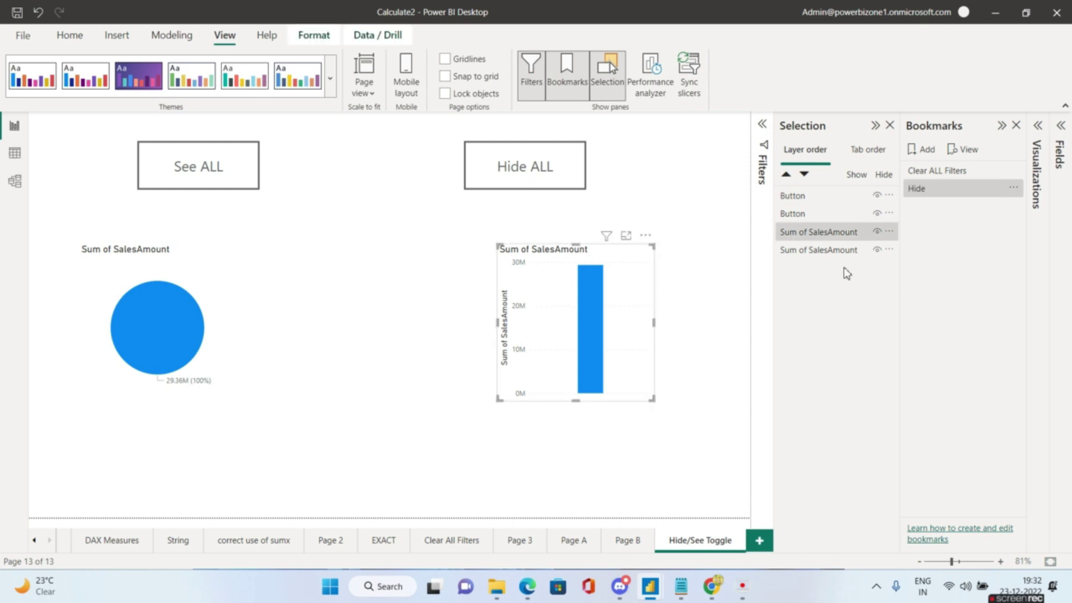
click(879, 233)
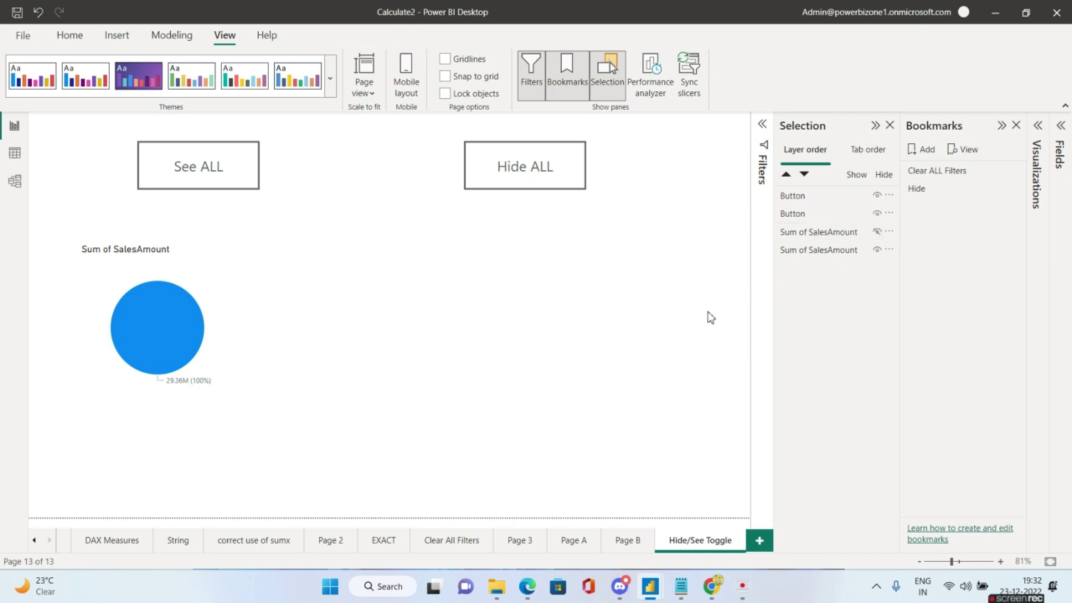
click(878, 250)
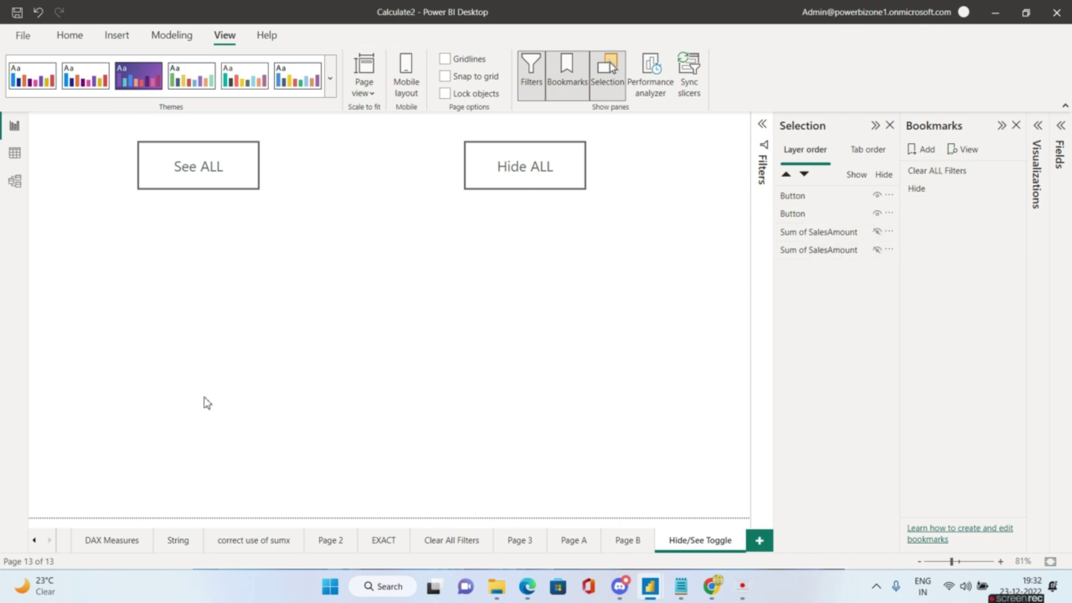
click(1010, 188)
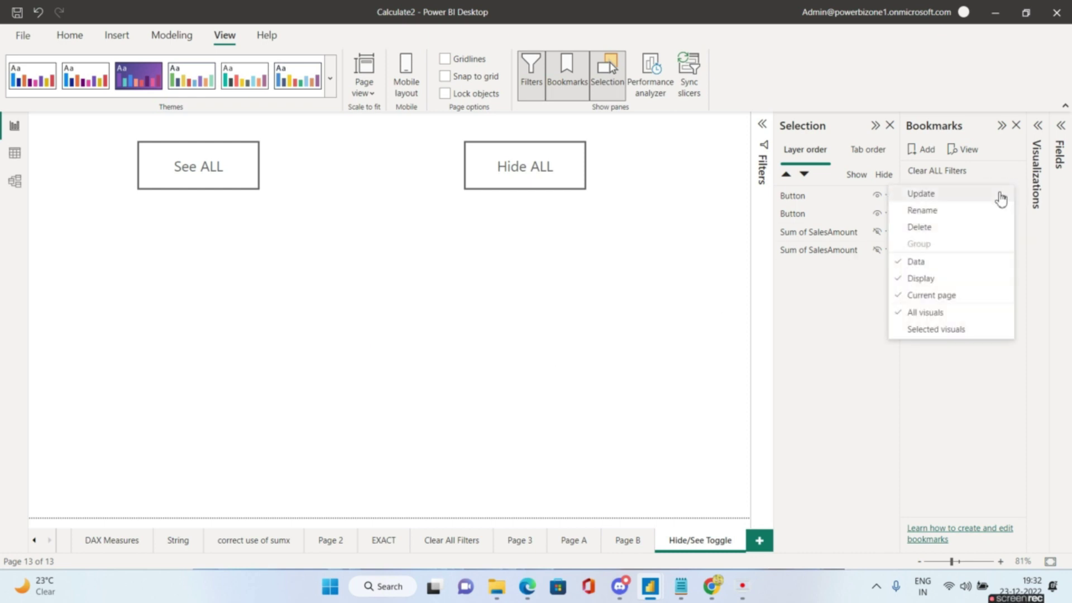
click(1000, 198)
- Add another bookmark and name it Show All
click(928, 155)
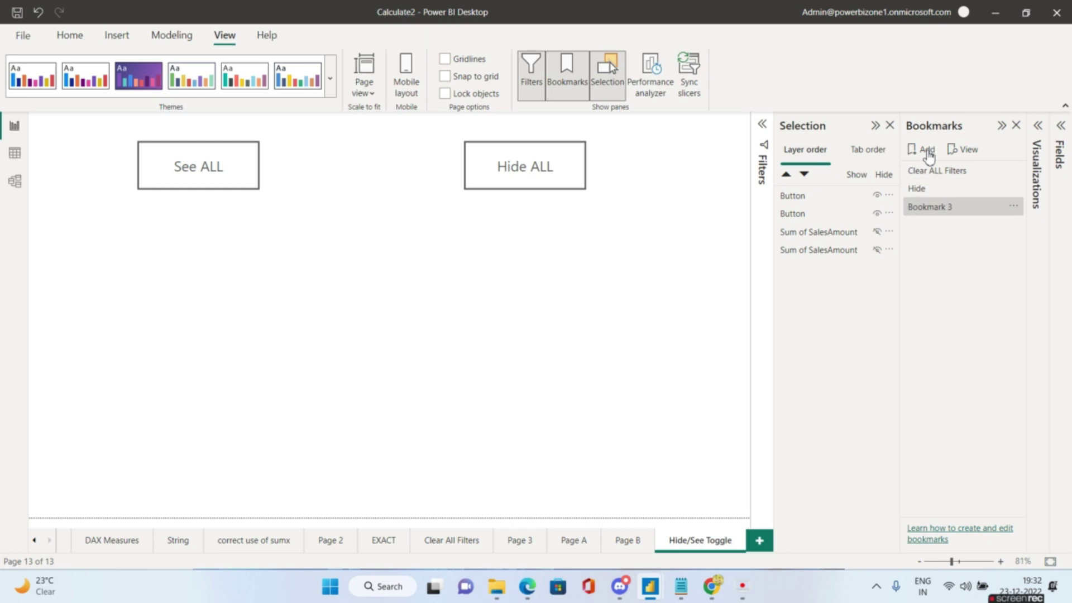
double_click(939, 208)
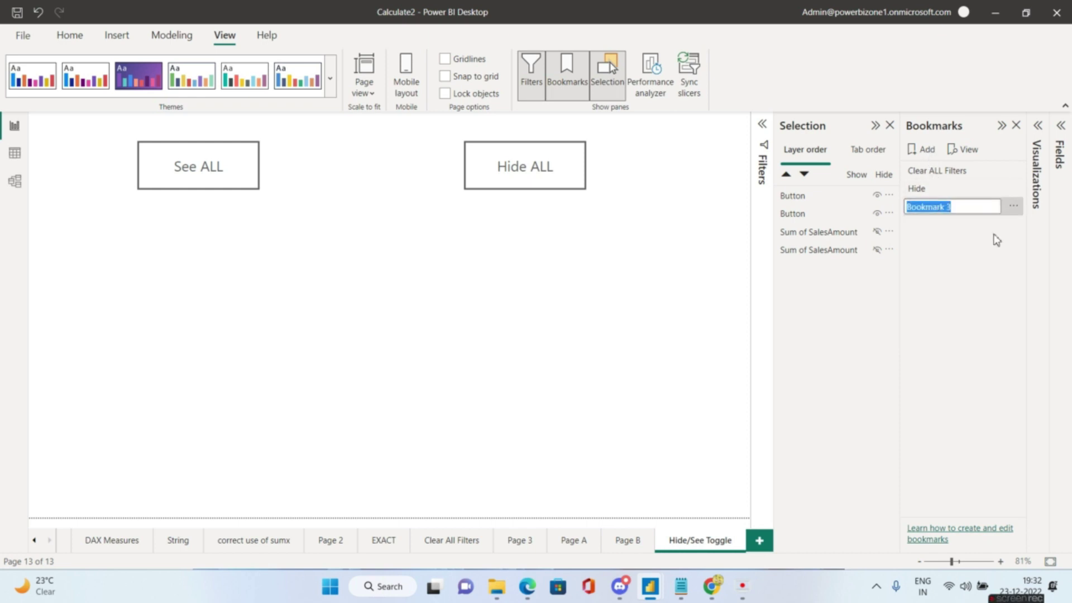
text(Show All)
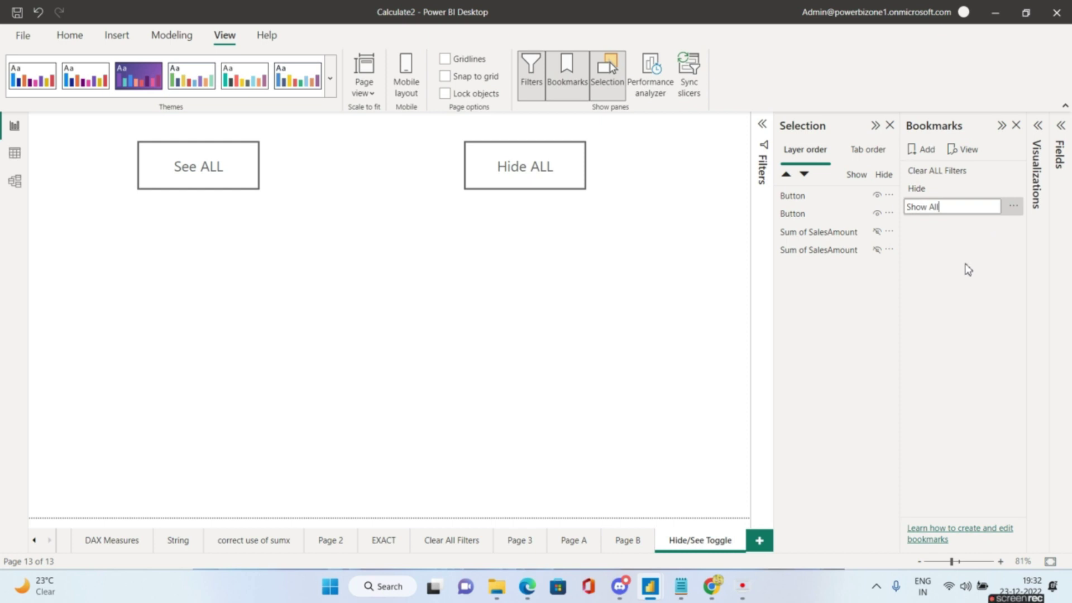
key(Return)
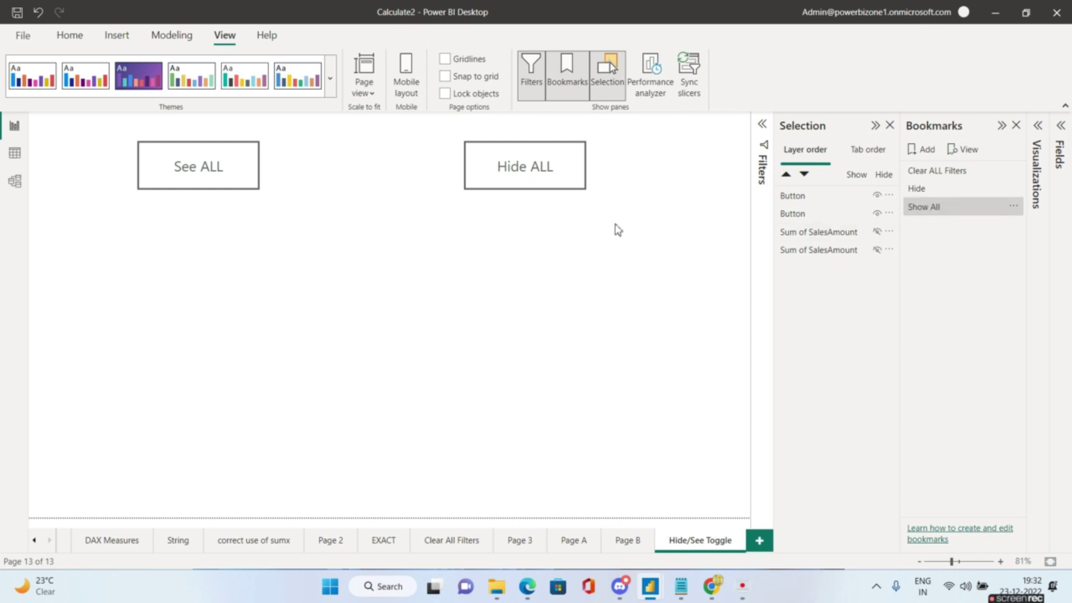
- Make the column chart and the pie chart visible again, and update the Show All bookmark with that state
click(877, 232)
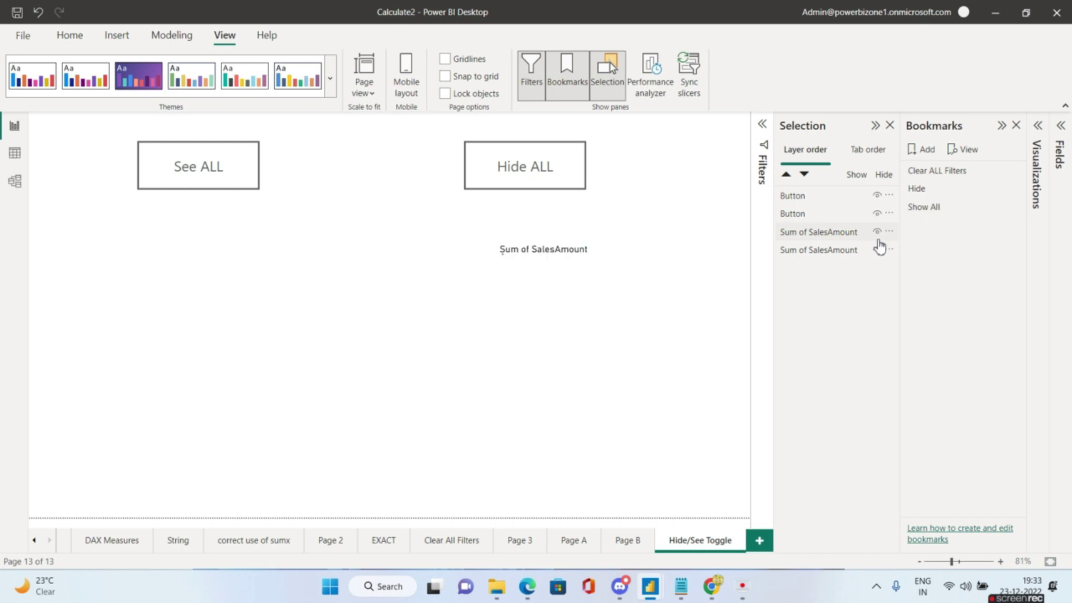
click(878, 250)
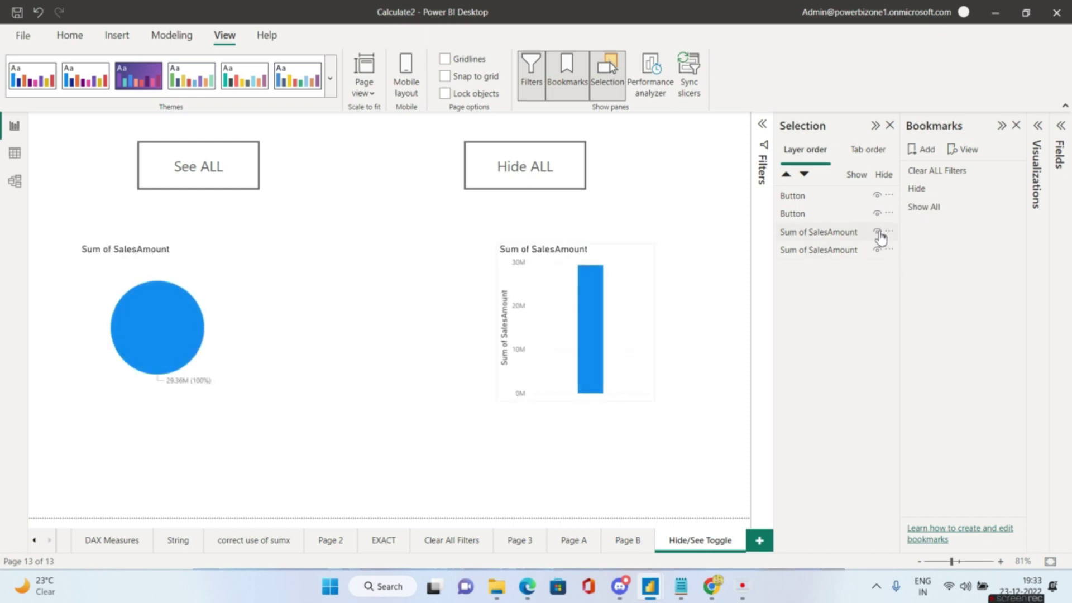
click(1017, 210)
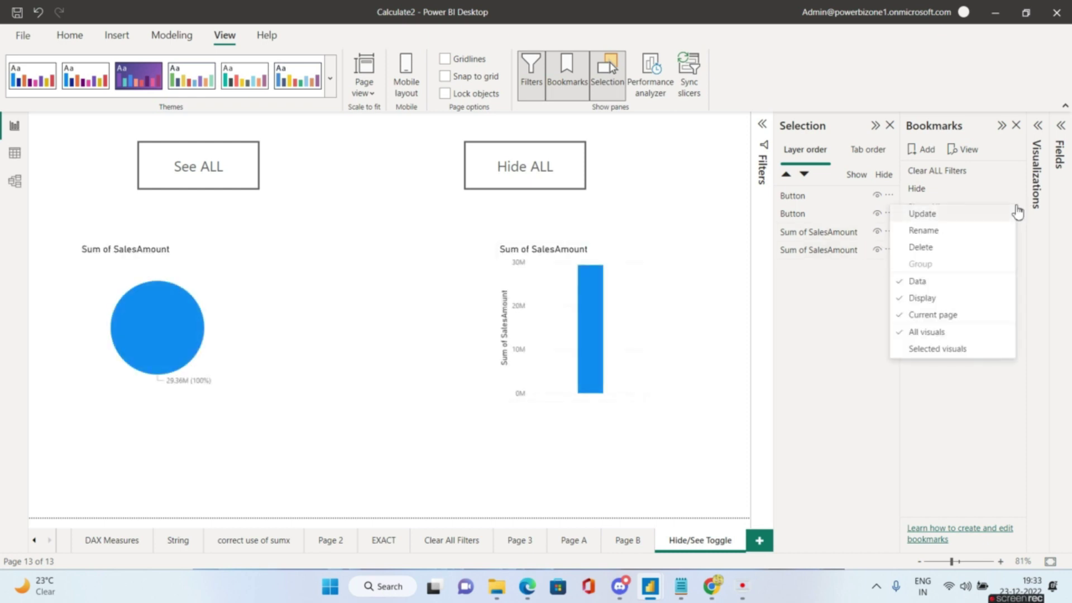
click(972, 214)
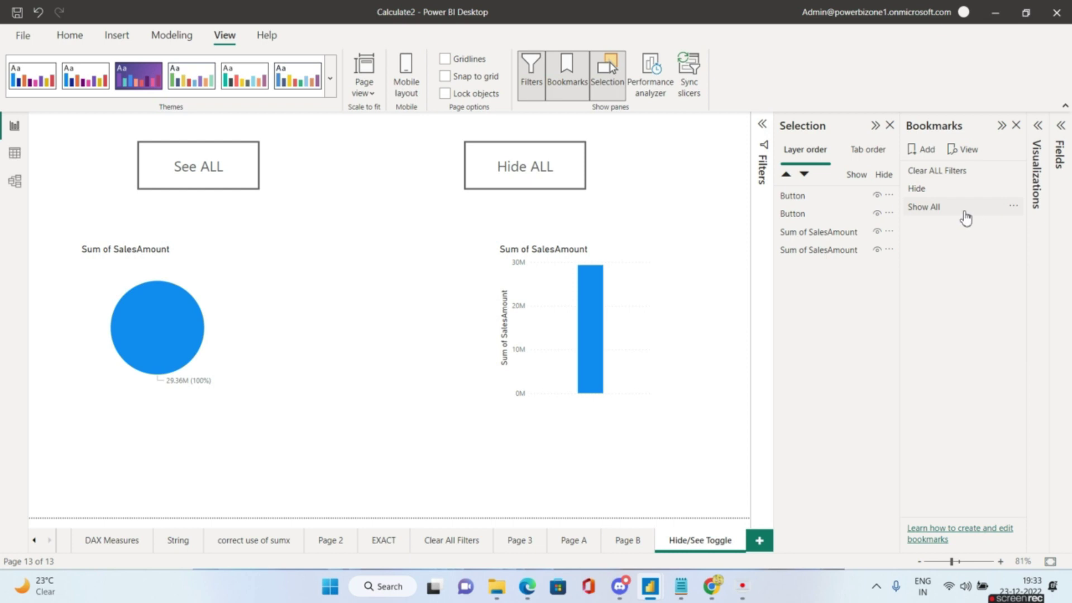
- Test the Hide and Show All bookmarks in turn, and close the Selection pane
click(933, 190)
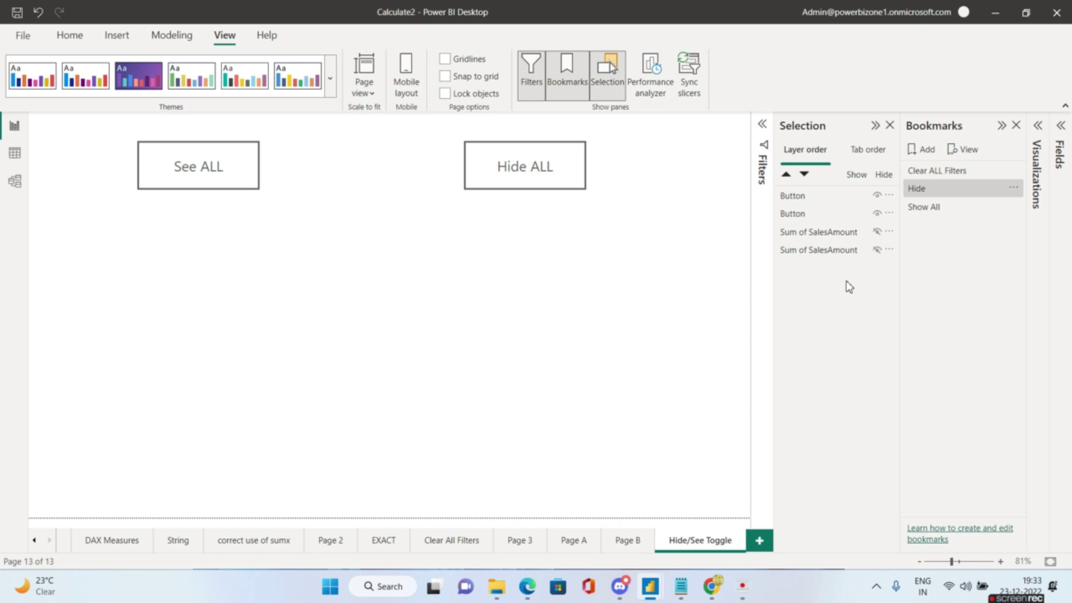
click(944, 207)
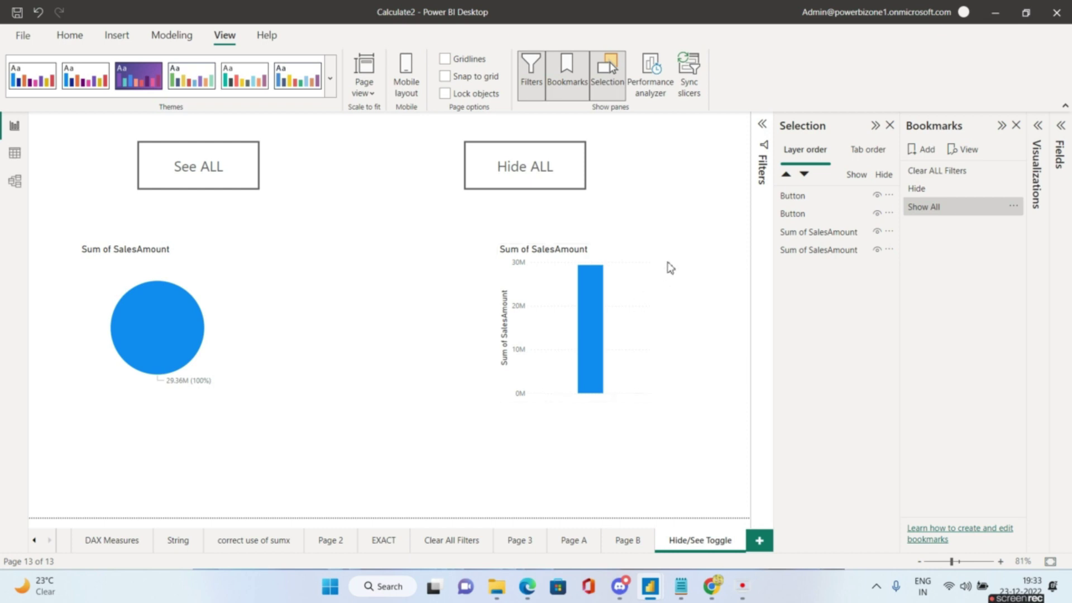
click(890, 125)
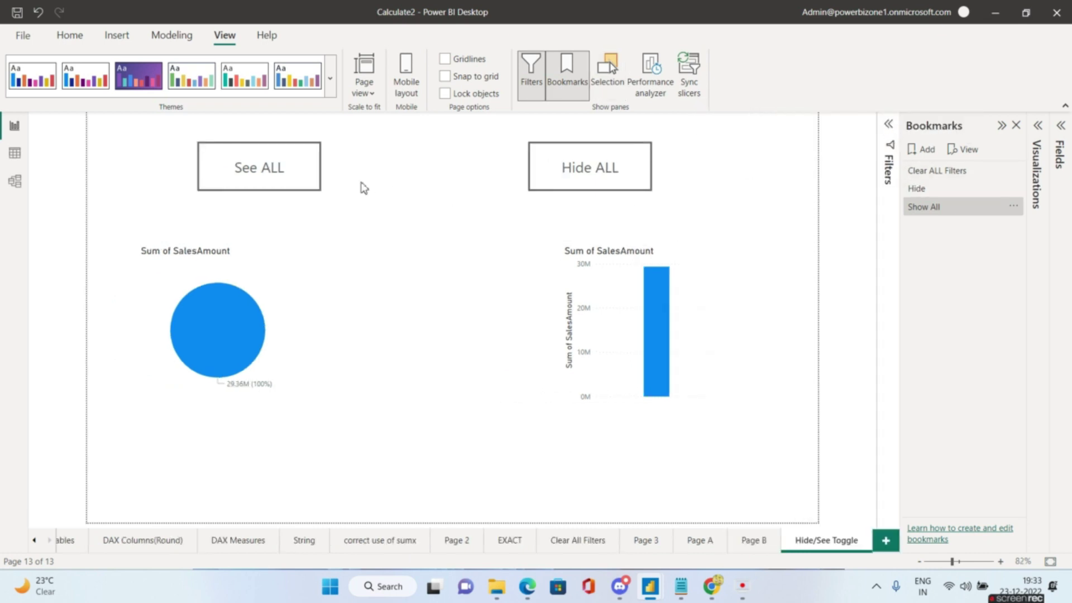
- Turn on the See ALL button's action, with type Bookmark and the Show All bookmark as its target
click(298, 175)
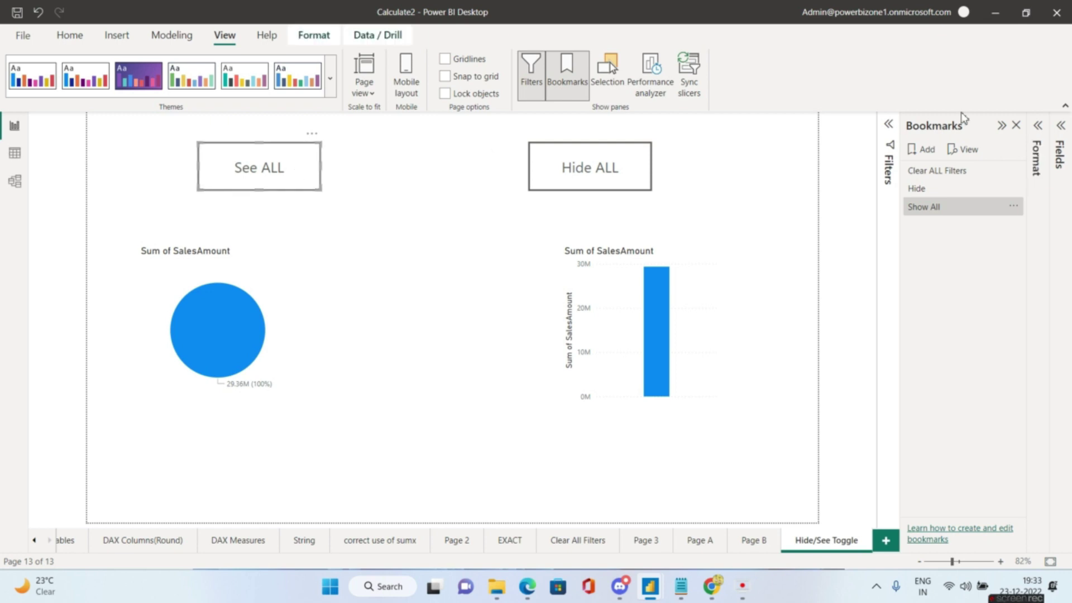
click(1041, 129)
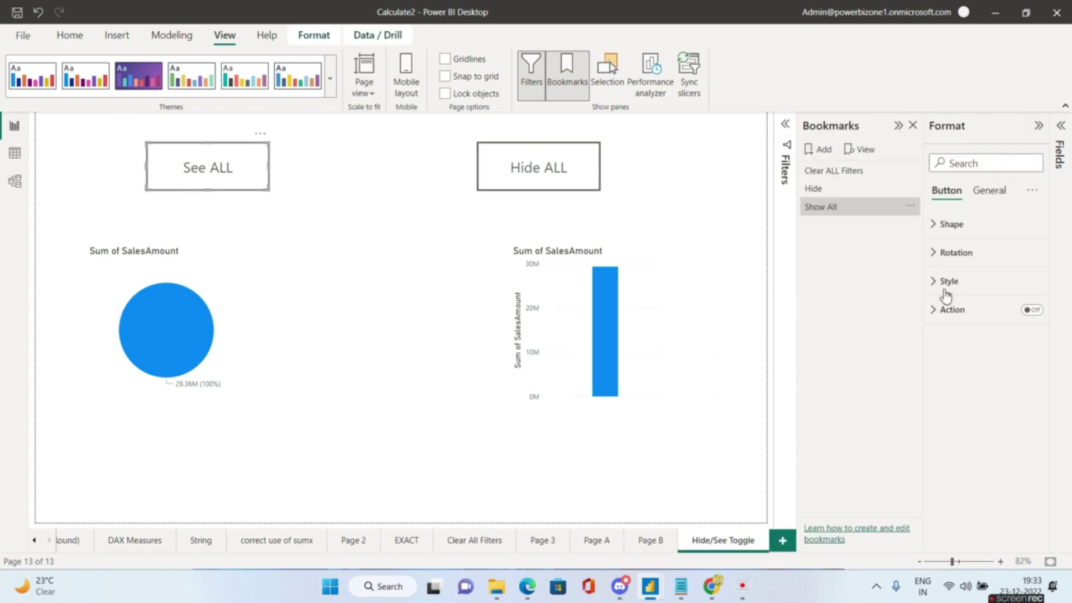
click(1032, 310)
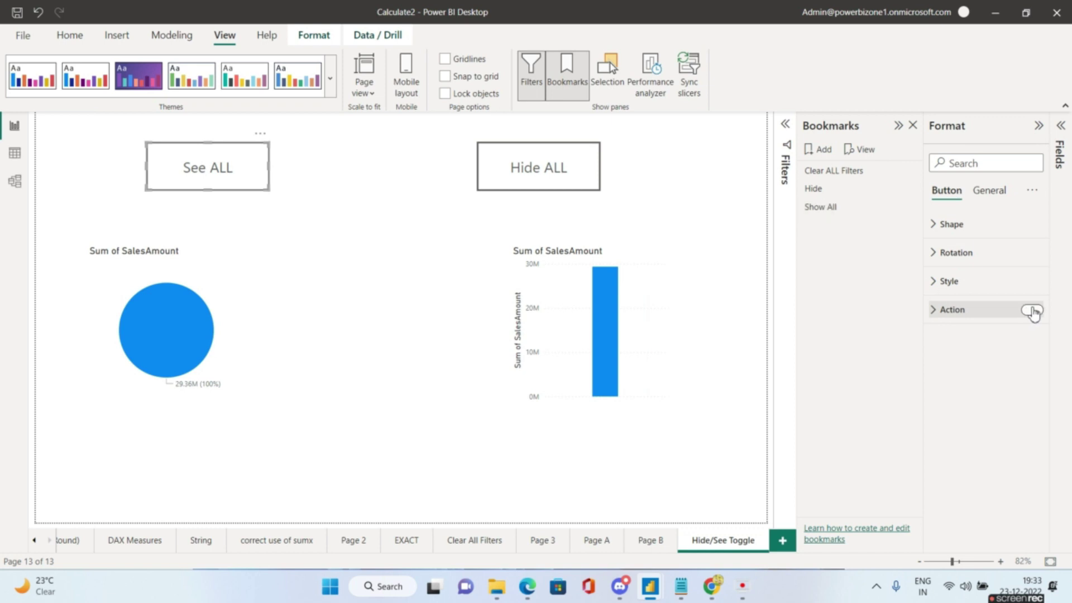
click(935, 311)
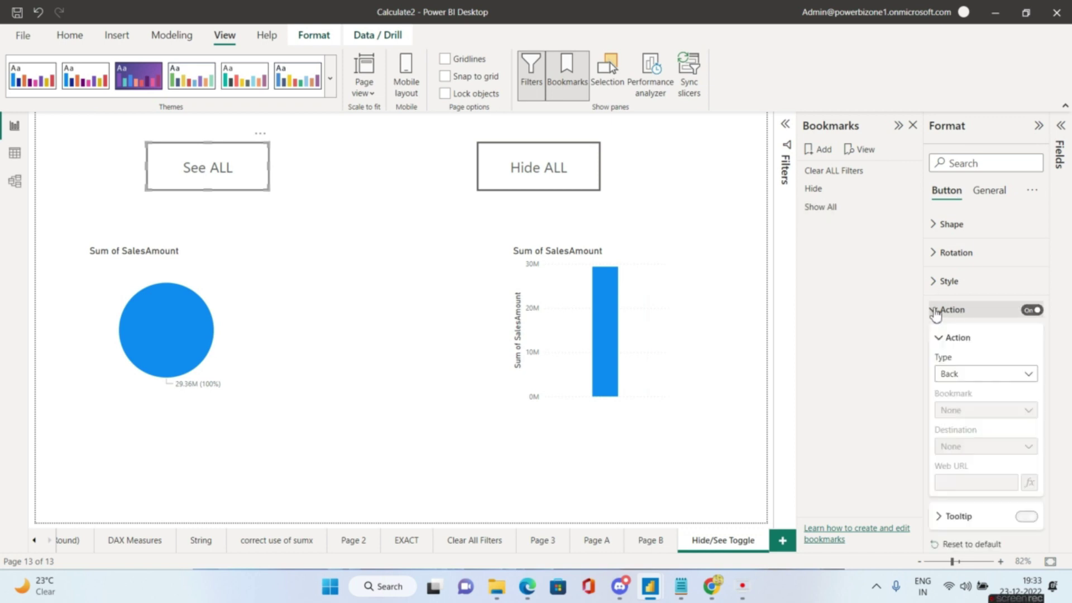
click(965, 377)
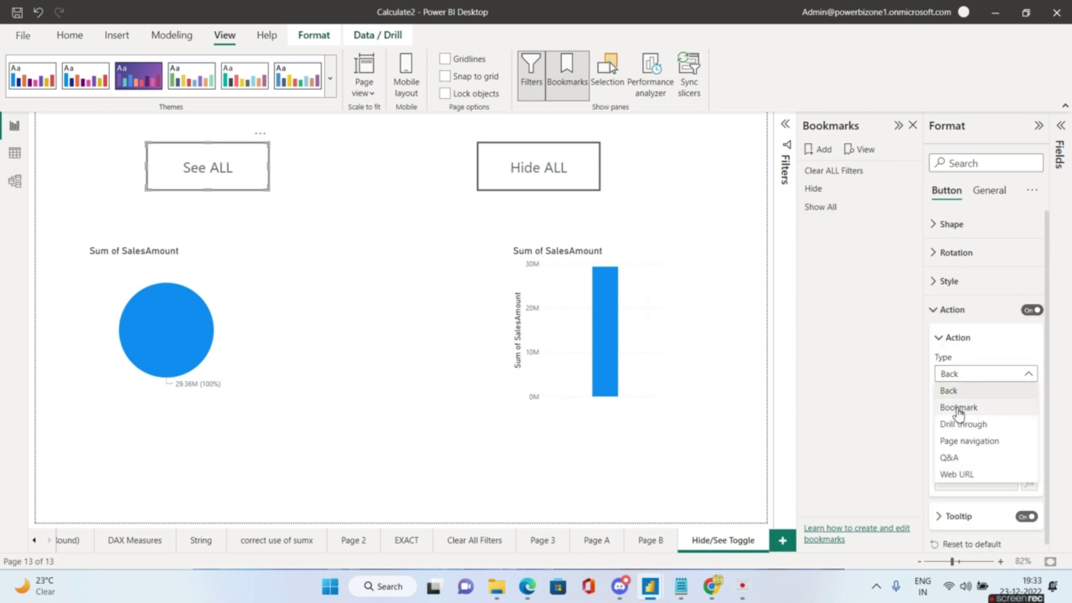
click(956, 408)
click(954, 414)
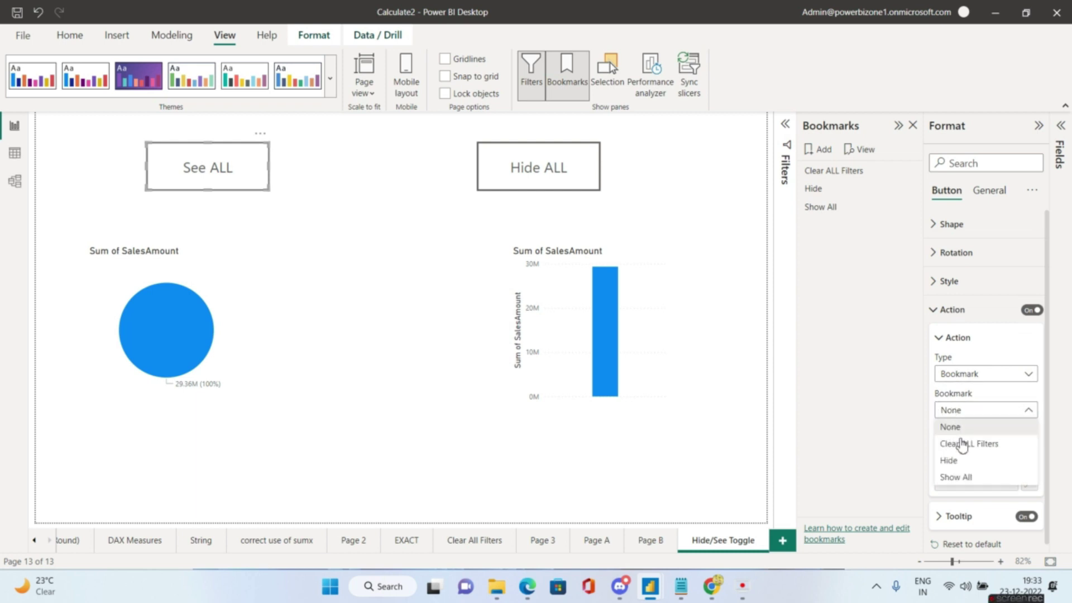
click(968, 478)
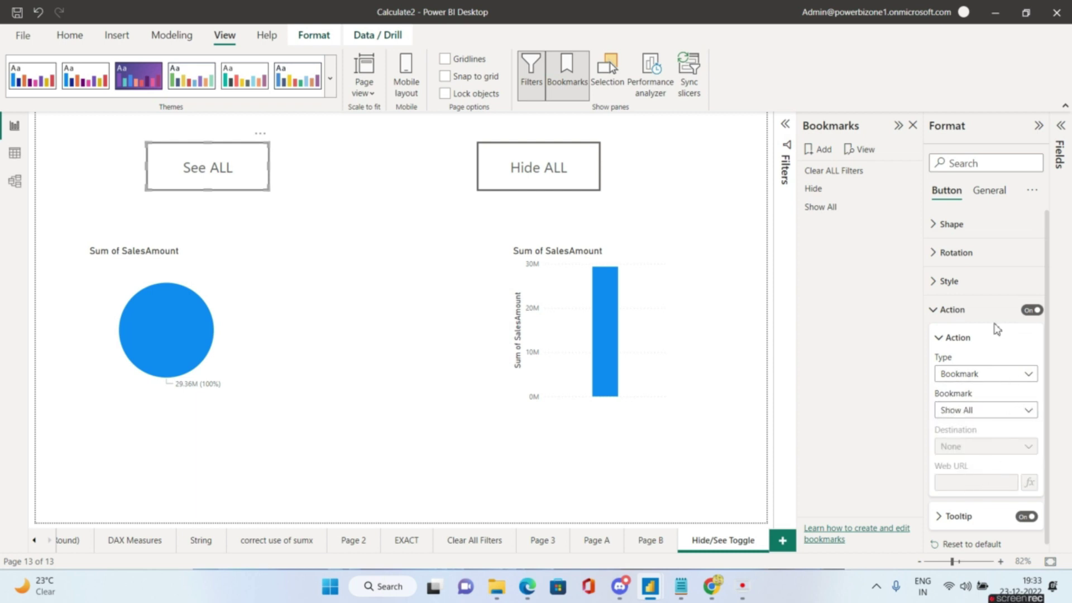
- Turn on the Hide ALL button's action, with type Bookmark and the Hide bookmark as its target
click(519, 162)
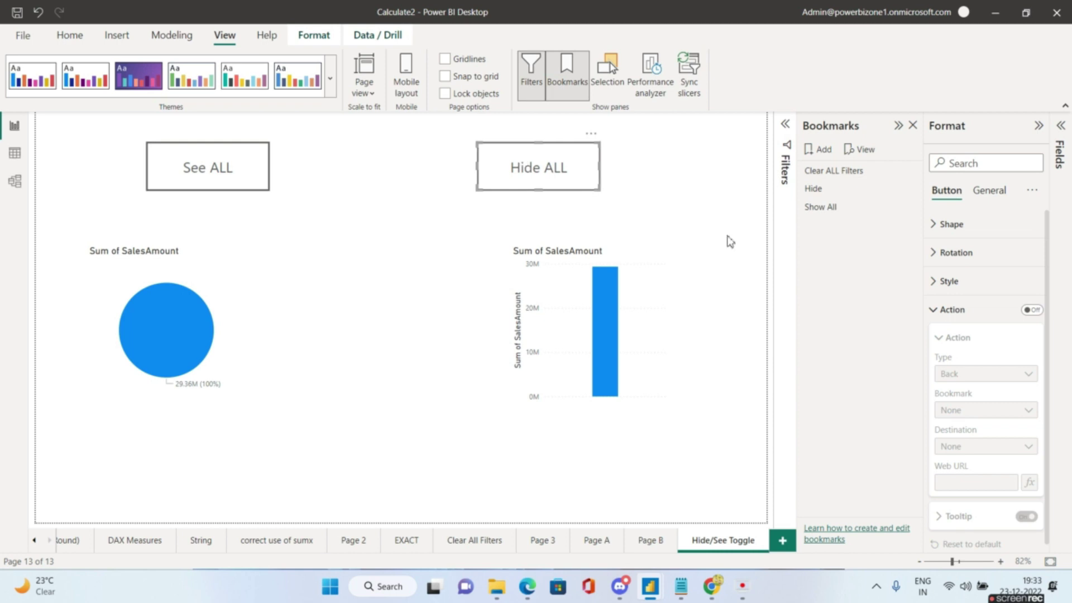
click(1032, 310)
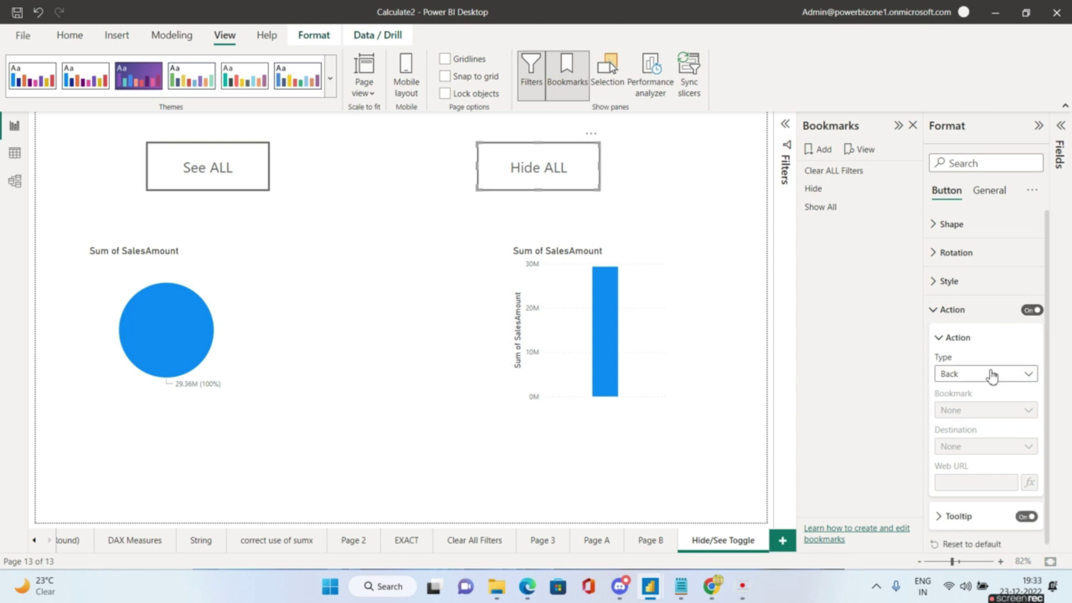
click(993, 374)
click(985, 409)
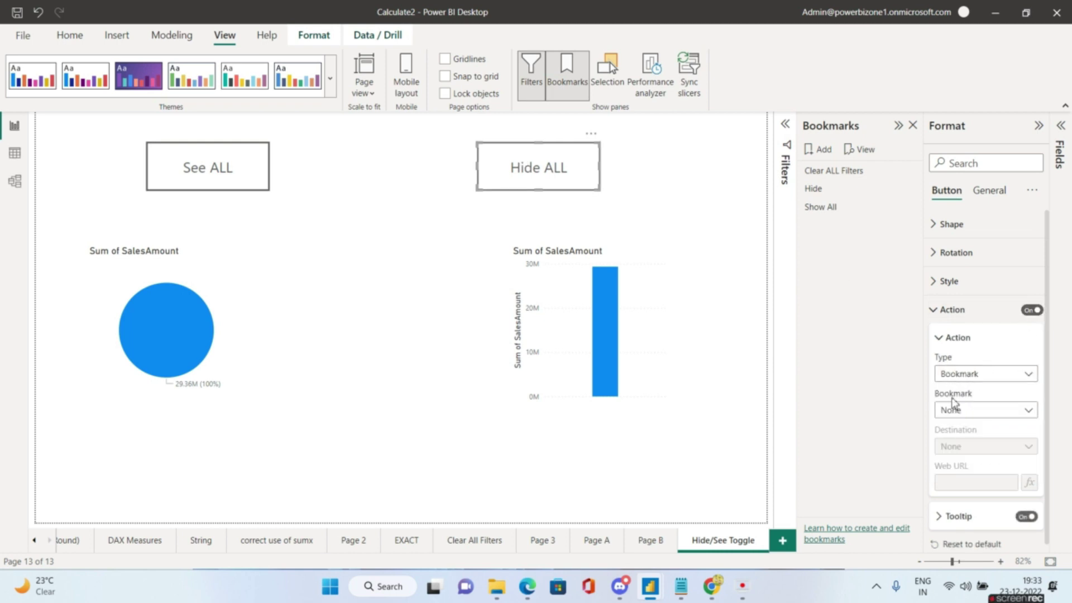
click(961, 411)
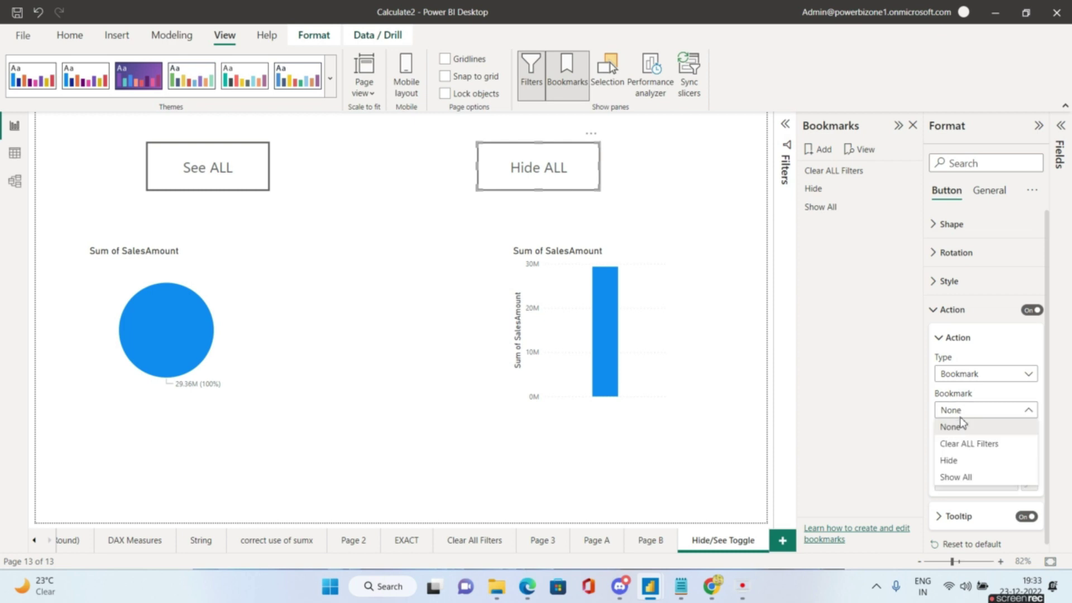
click(972, 464)
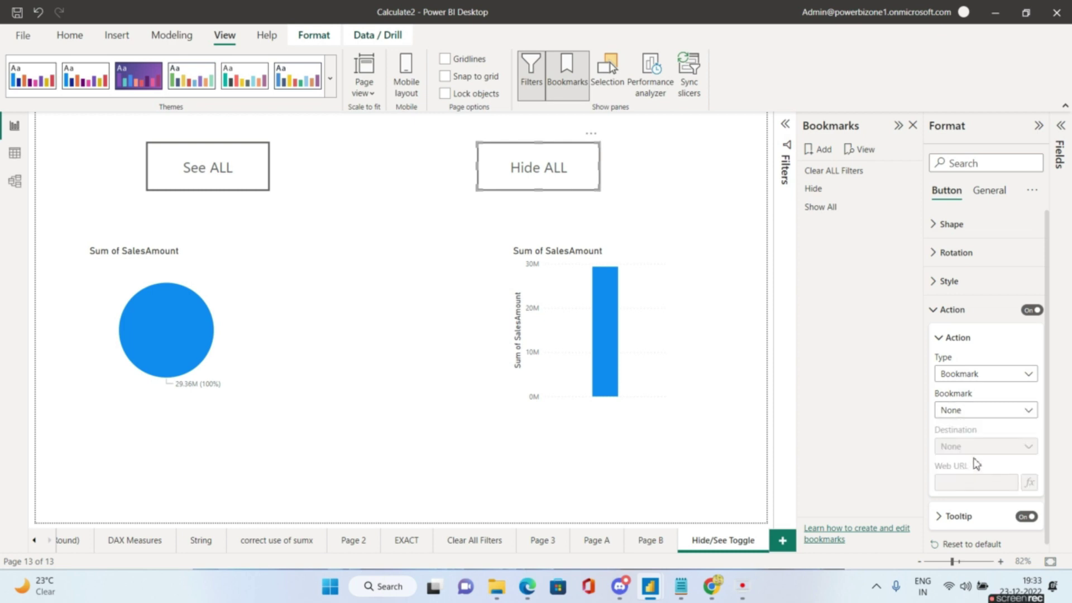
- Deselect the Hide ALL button and test the Hide ALL and See ALL buttons in turn on the Hide/See Toggle page
click(935, 313)
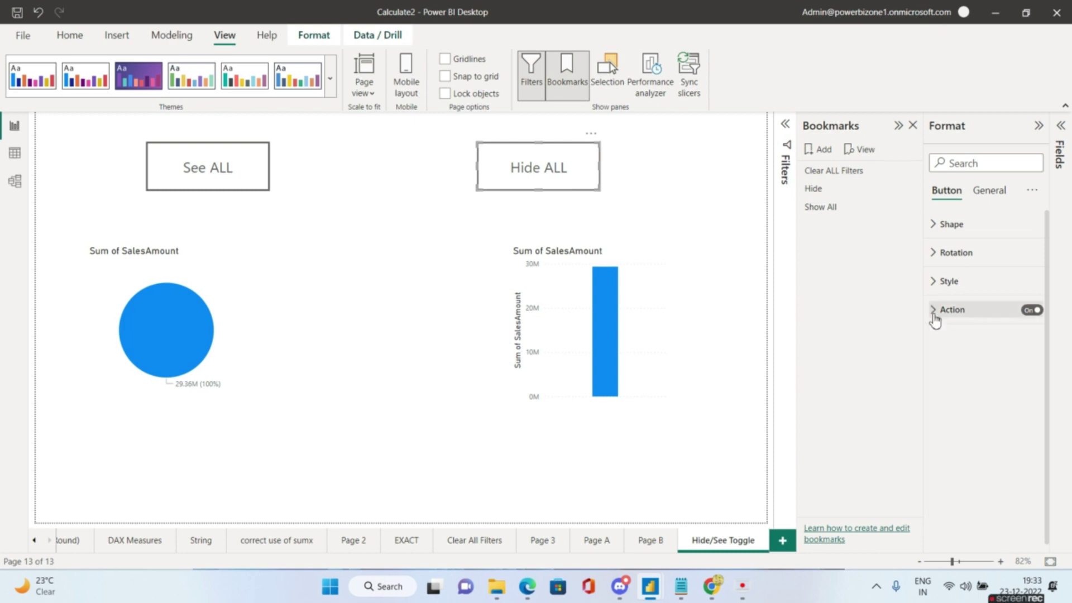
click(721, 260)
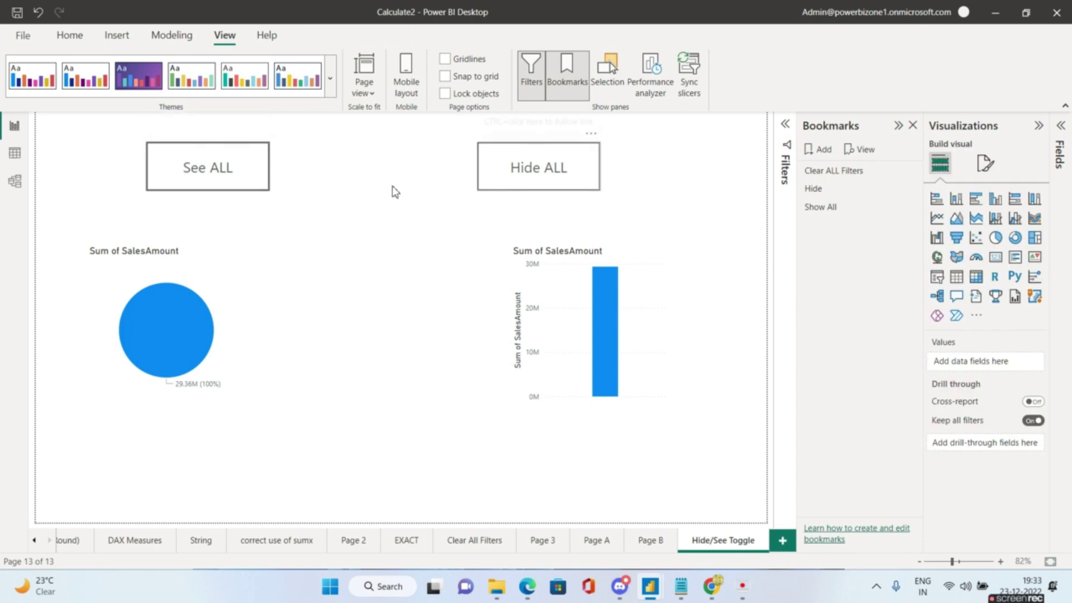
ctrl+click(502, 183)
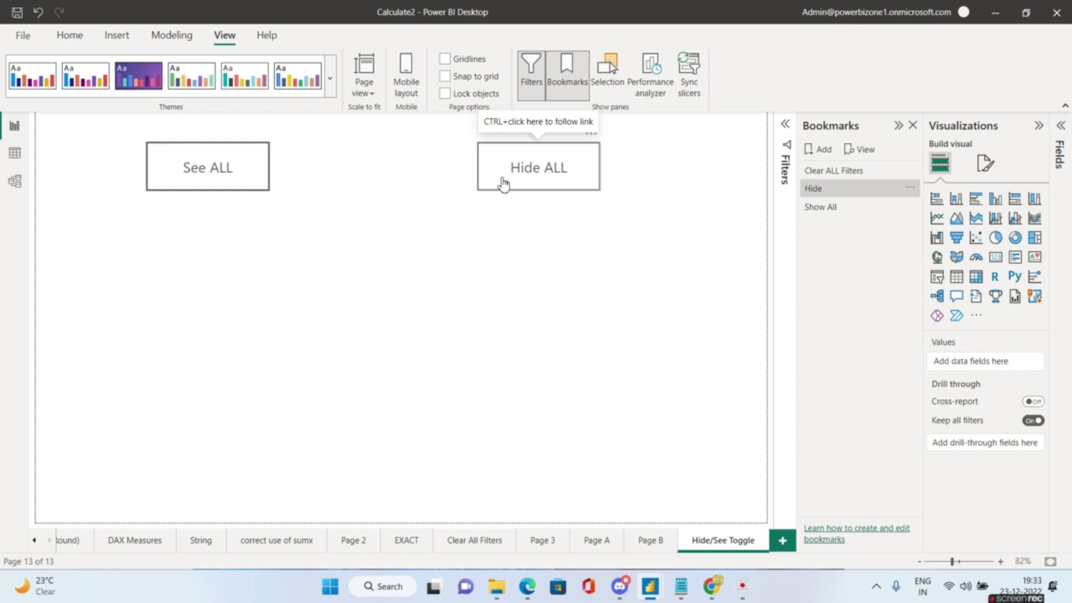
ctrl+click(253, 179)
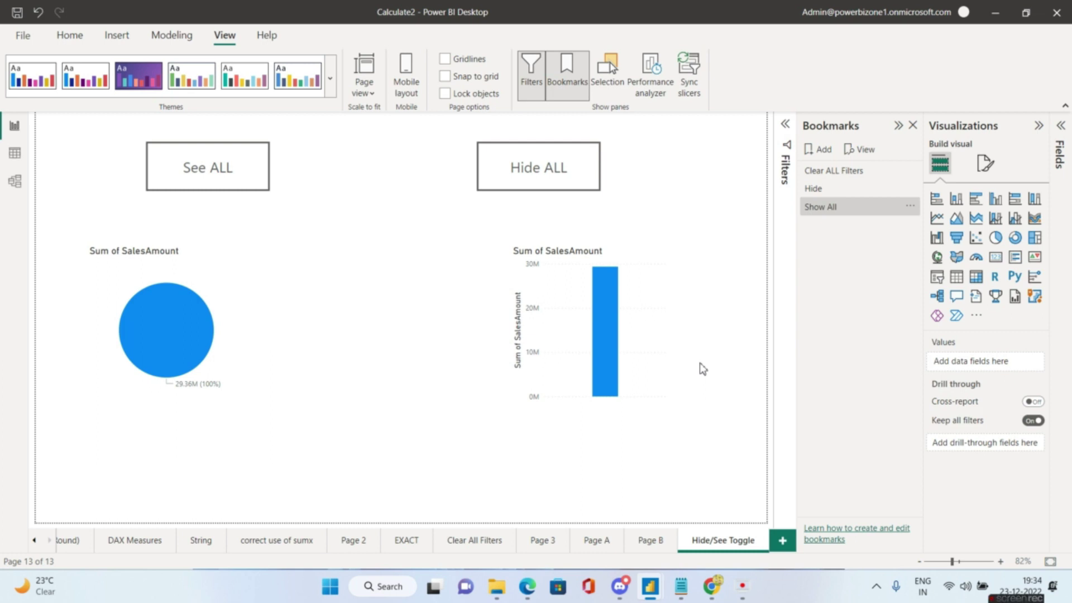
- Switch to the Power BI Interview Questions and Answers notes in Notepad to review the list of scenario questions
mouse_move(682, 586)
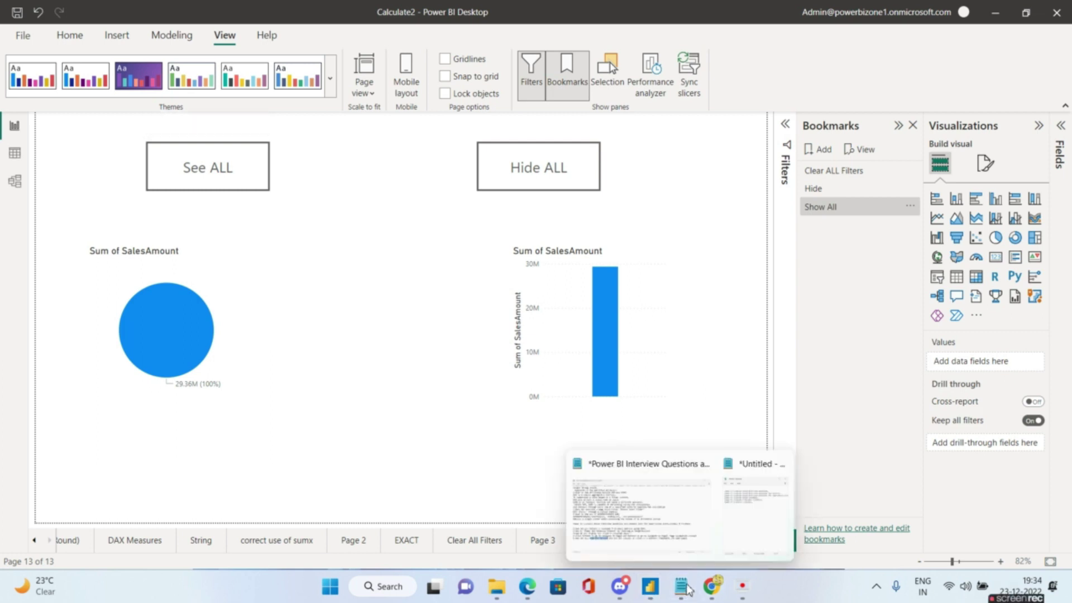
click(688, 527)
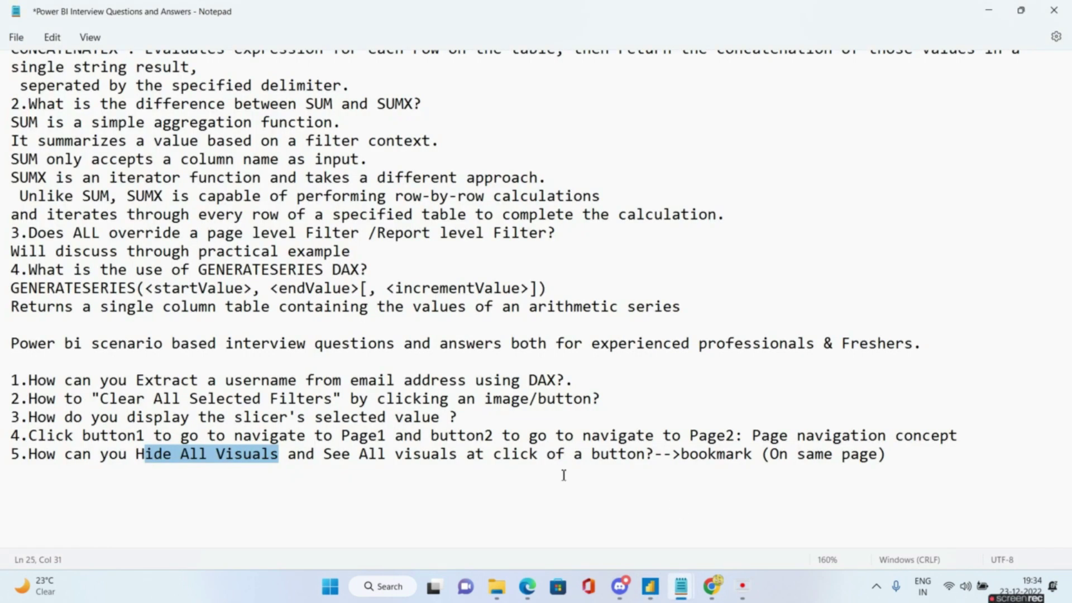